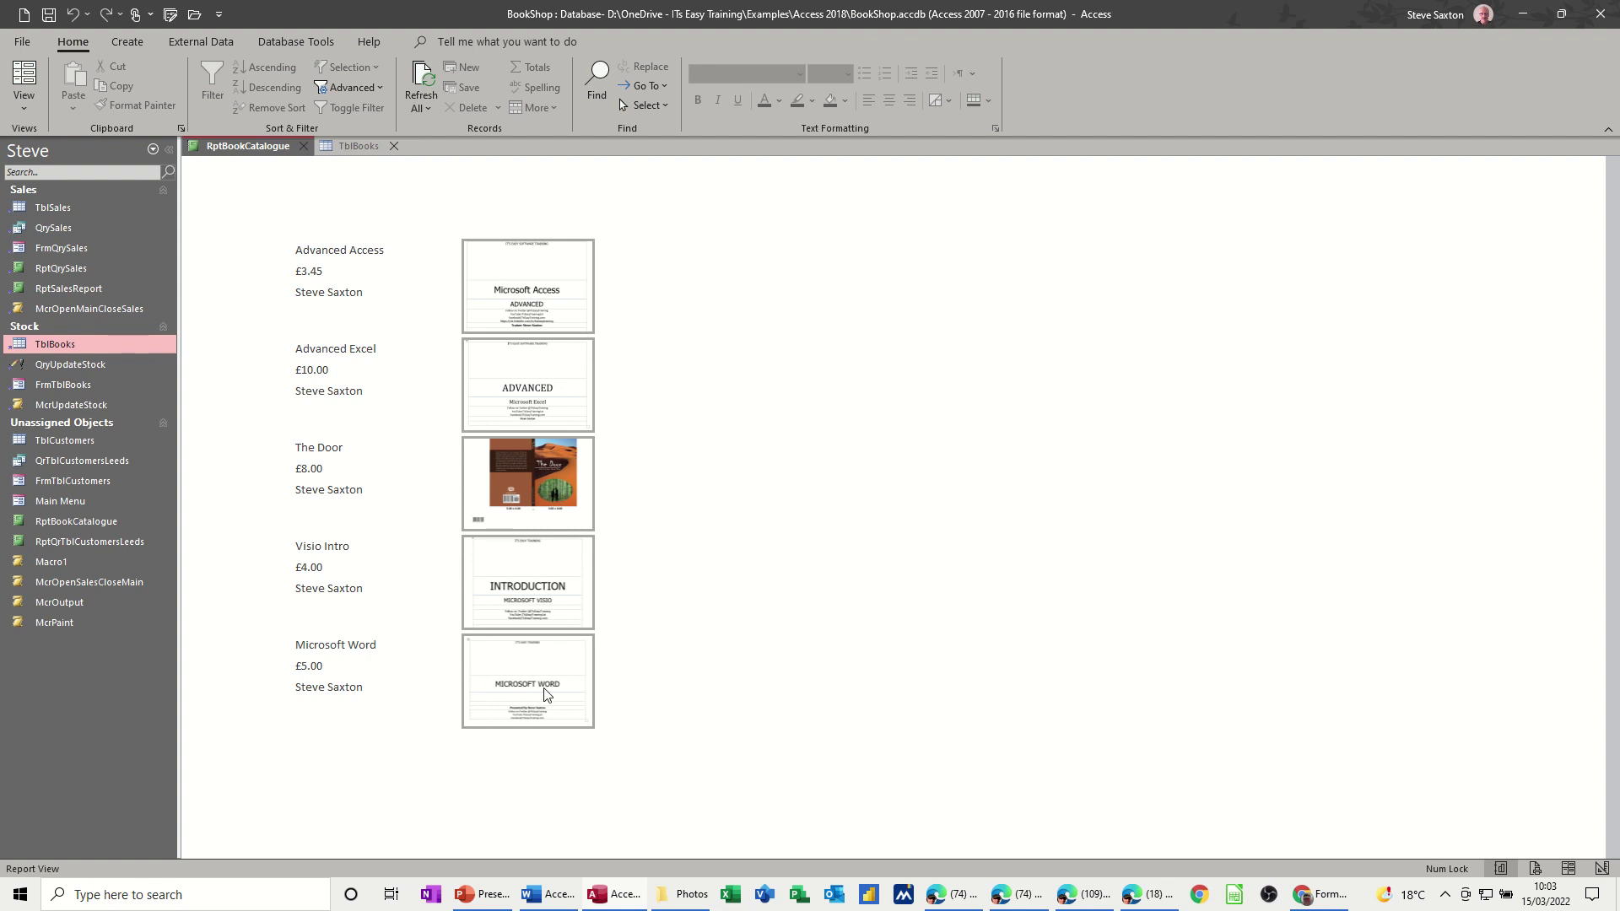
Close RptBookCatalogue and the TblBooks datasheet, then reopen TblBooks on its own.
left_click(305, 148)
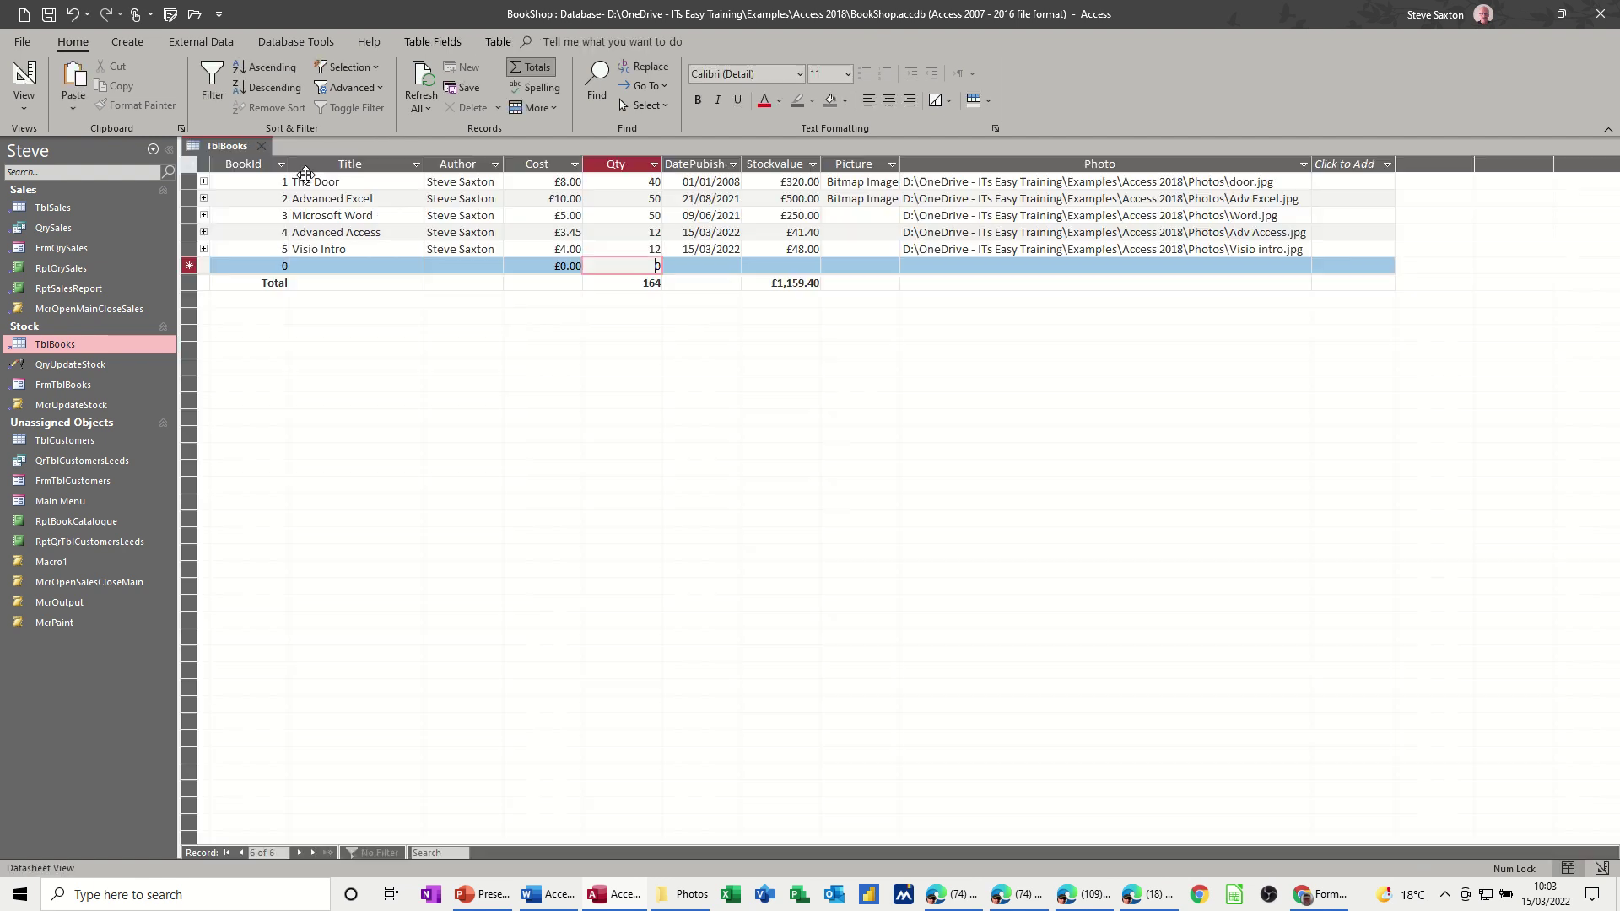
left_click(259, 148)
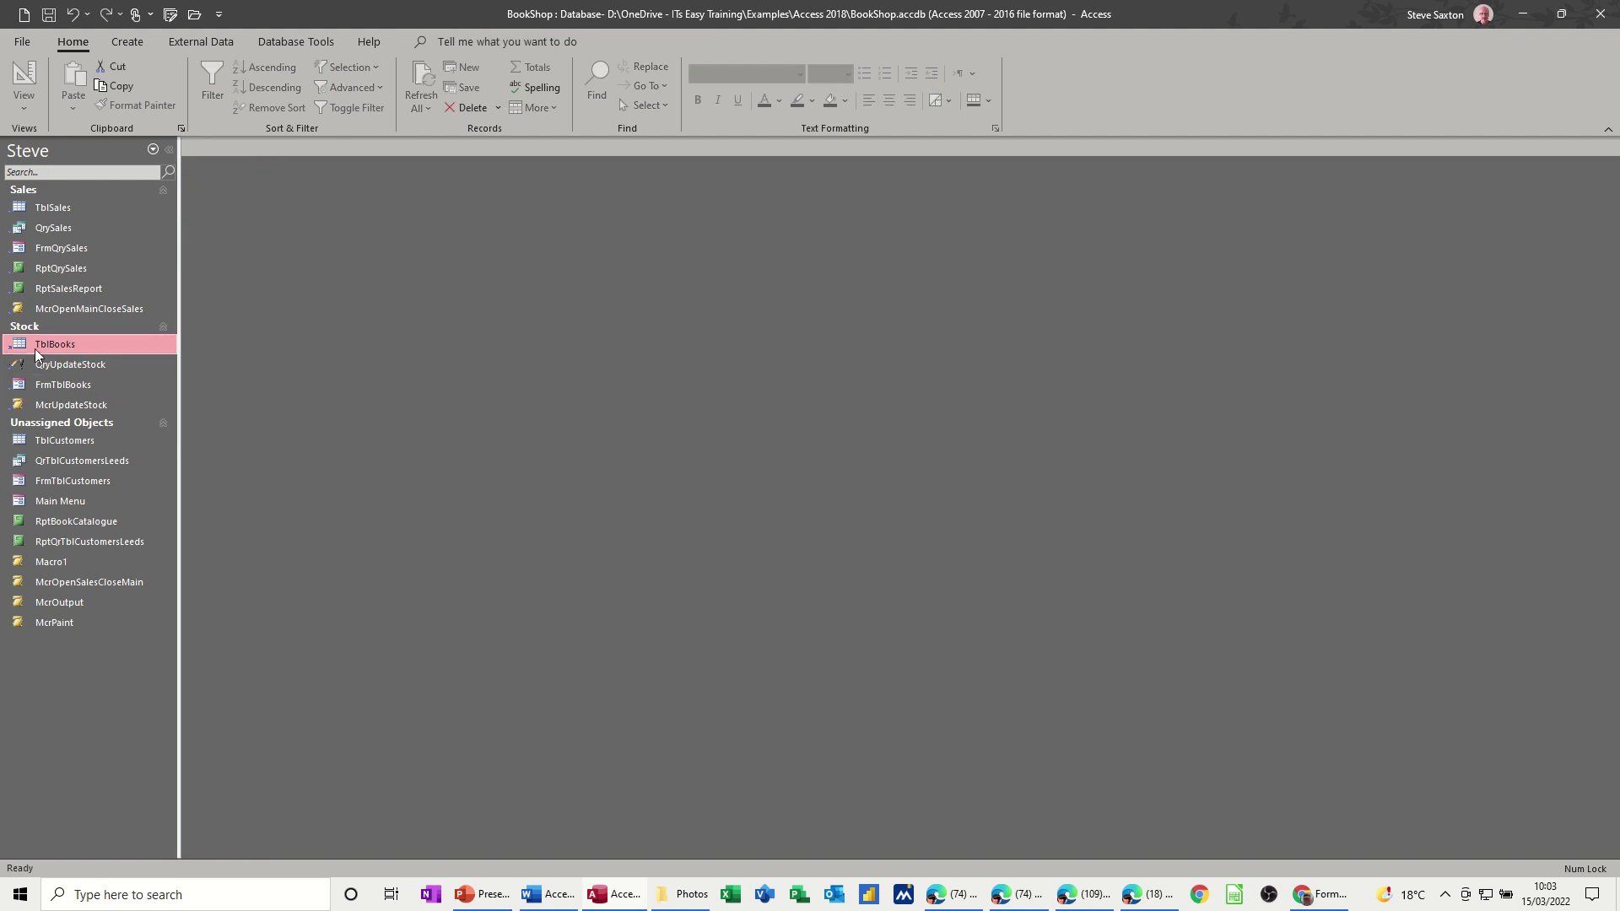
double_click(61, 345)
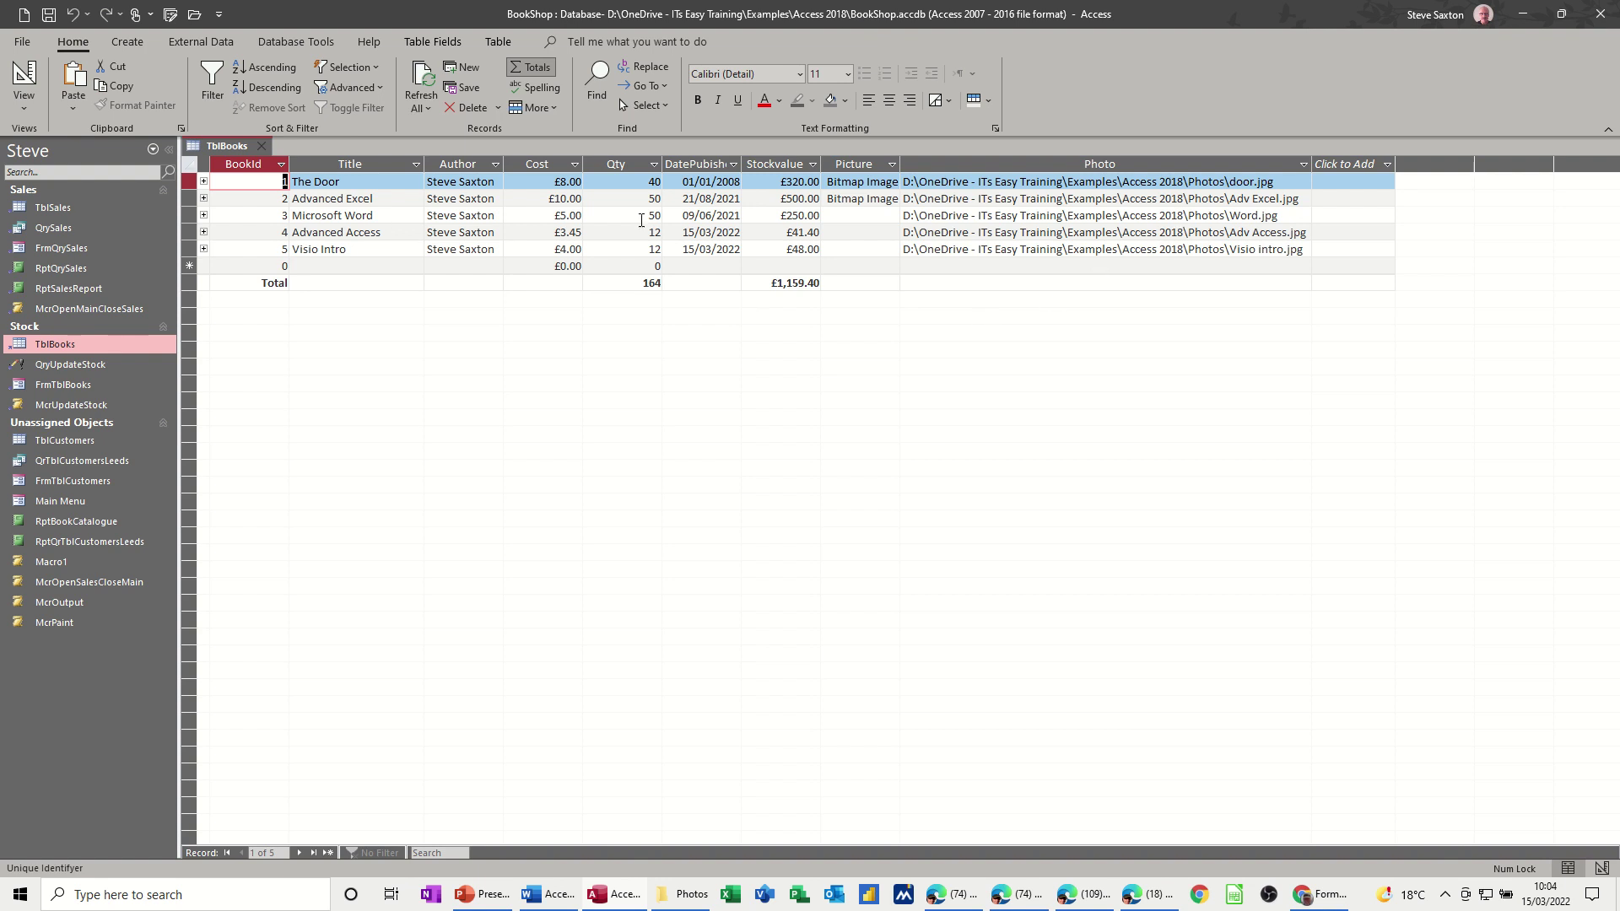
Create a blank Report Design with Record Source TblBooks and show its field list.
left_click(132, 46)
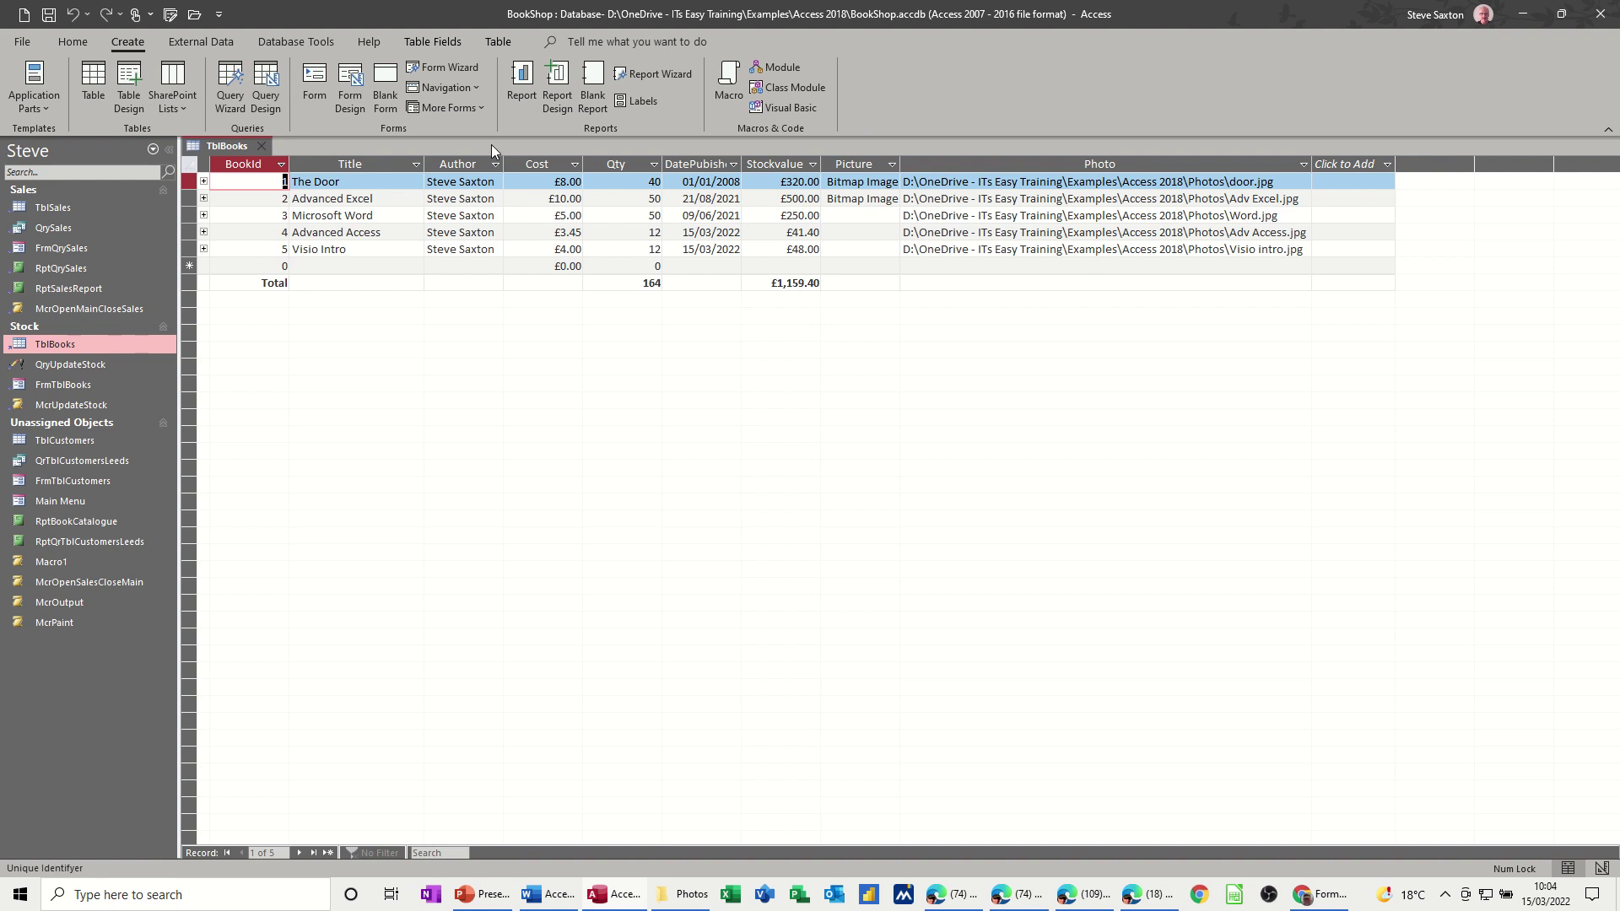
left_click(553, 81)
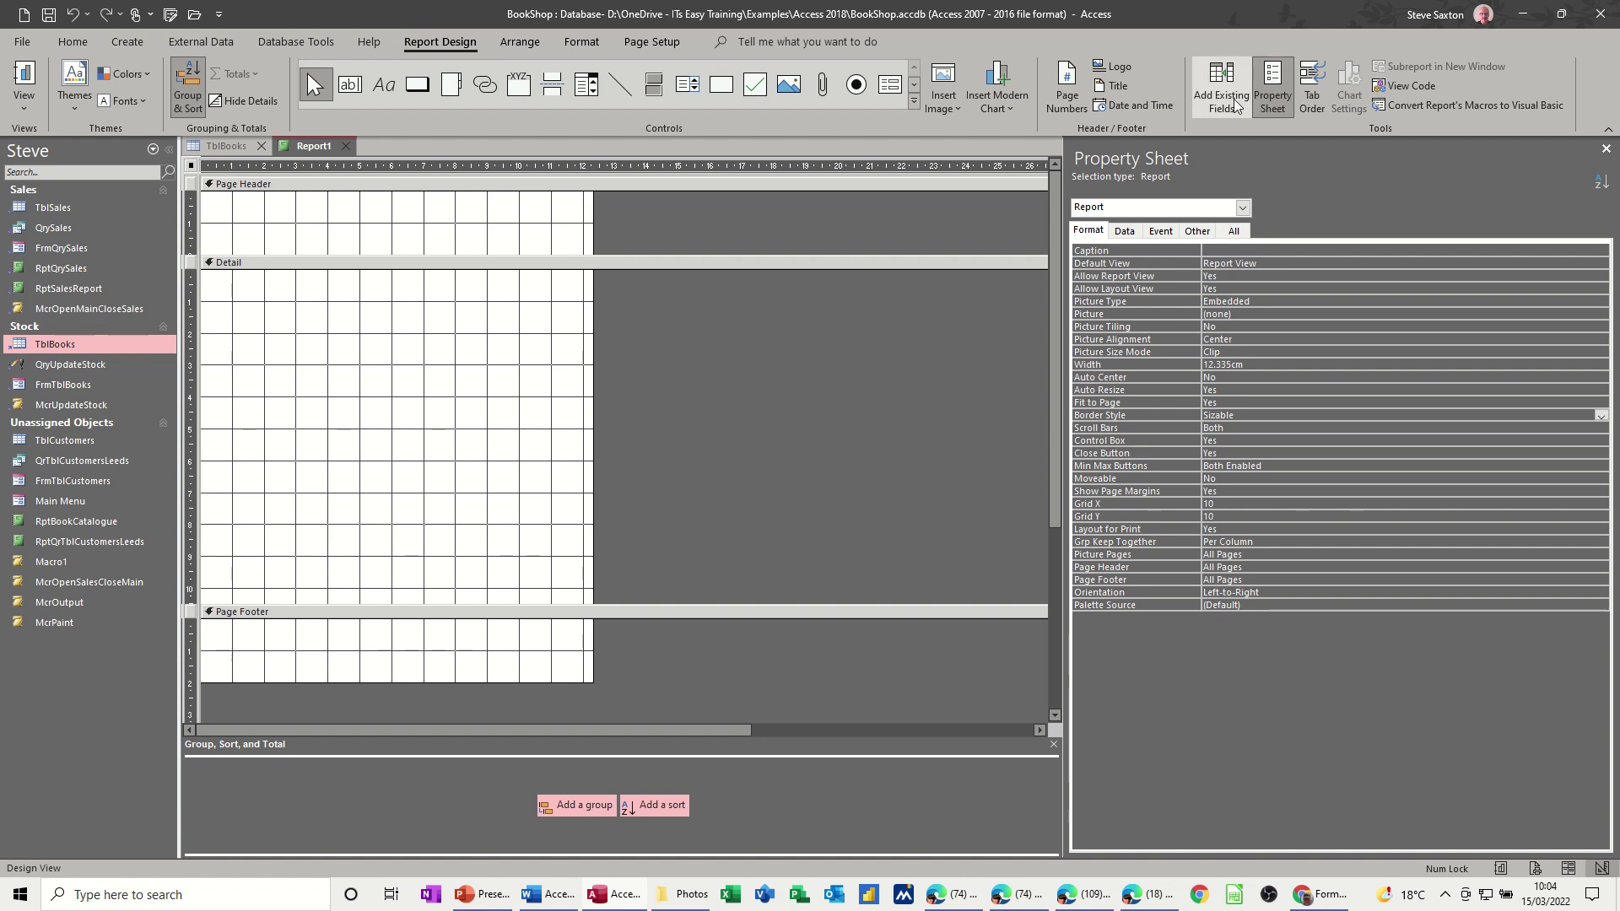
left_click(1085, 233)
left_click(1120, 232)
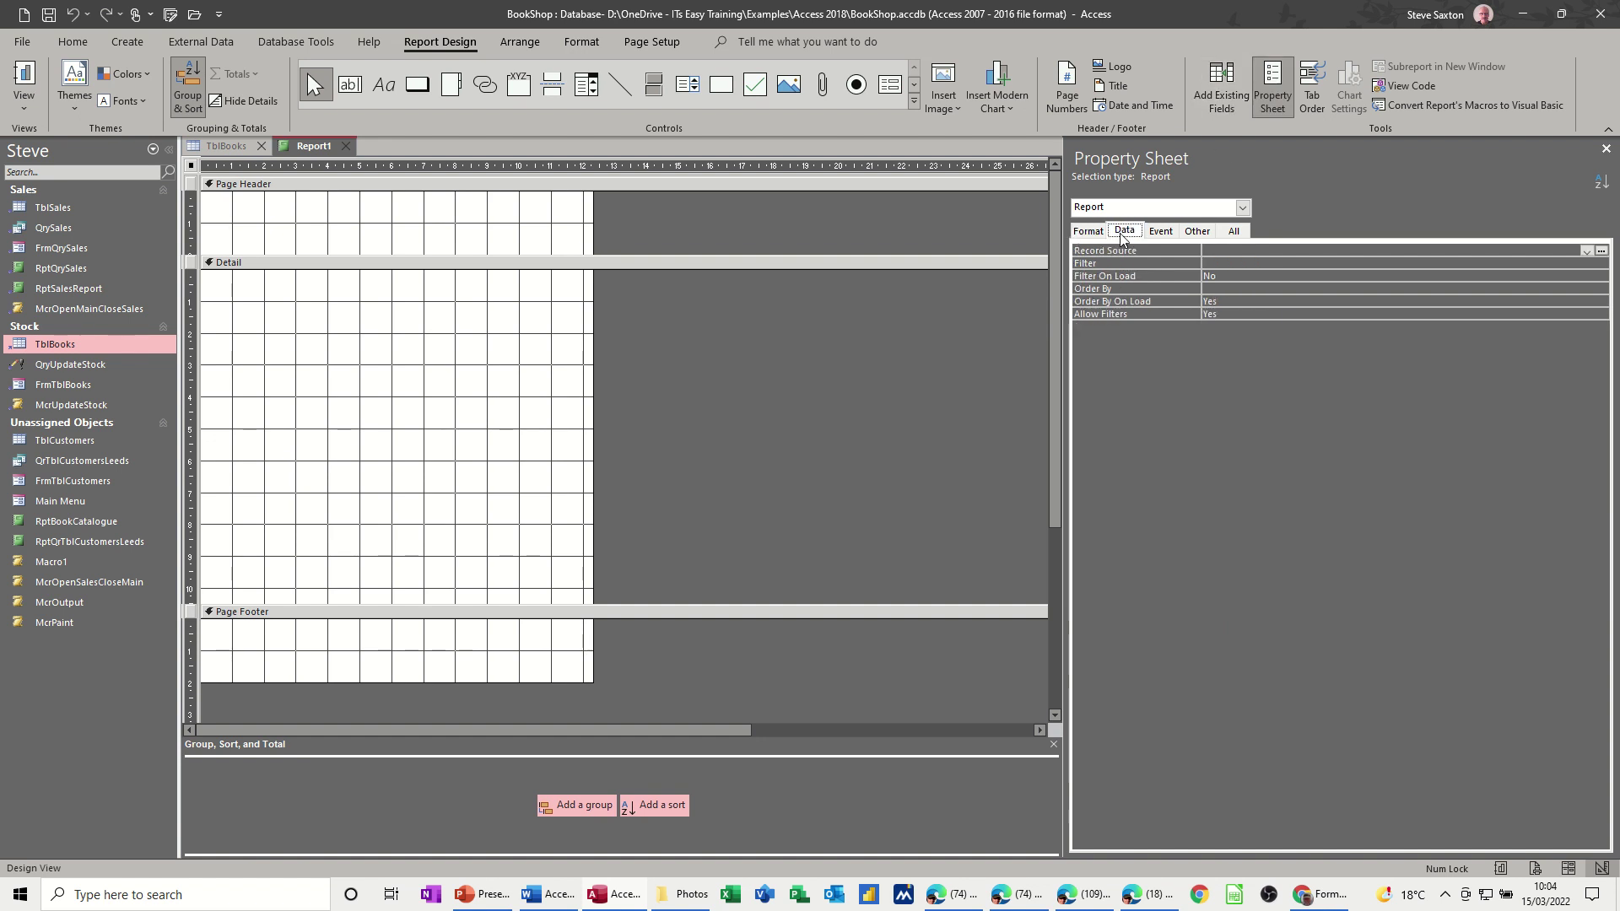
left_click(1586, 251)
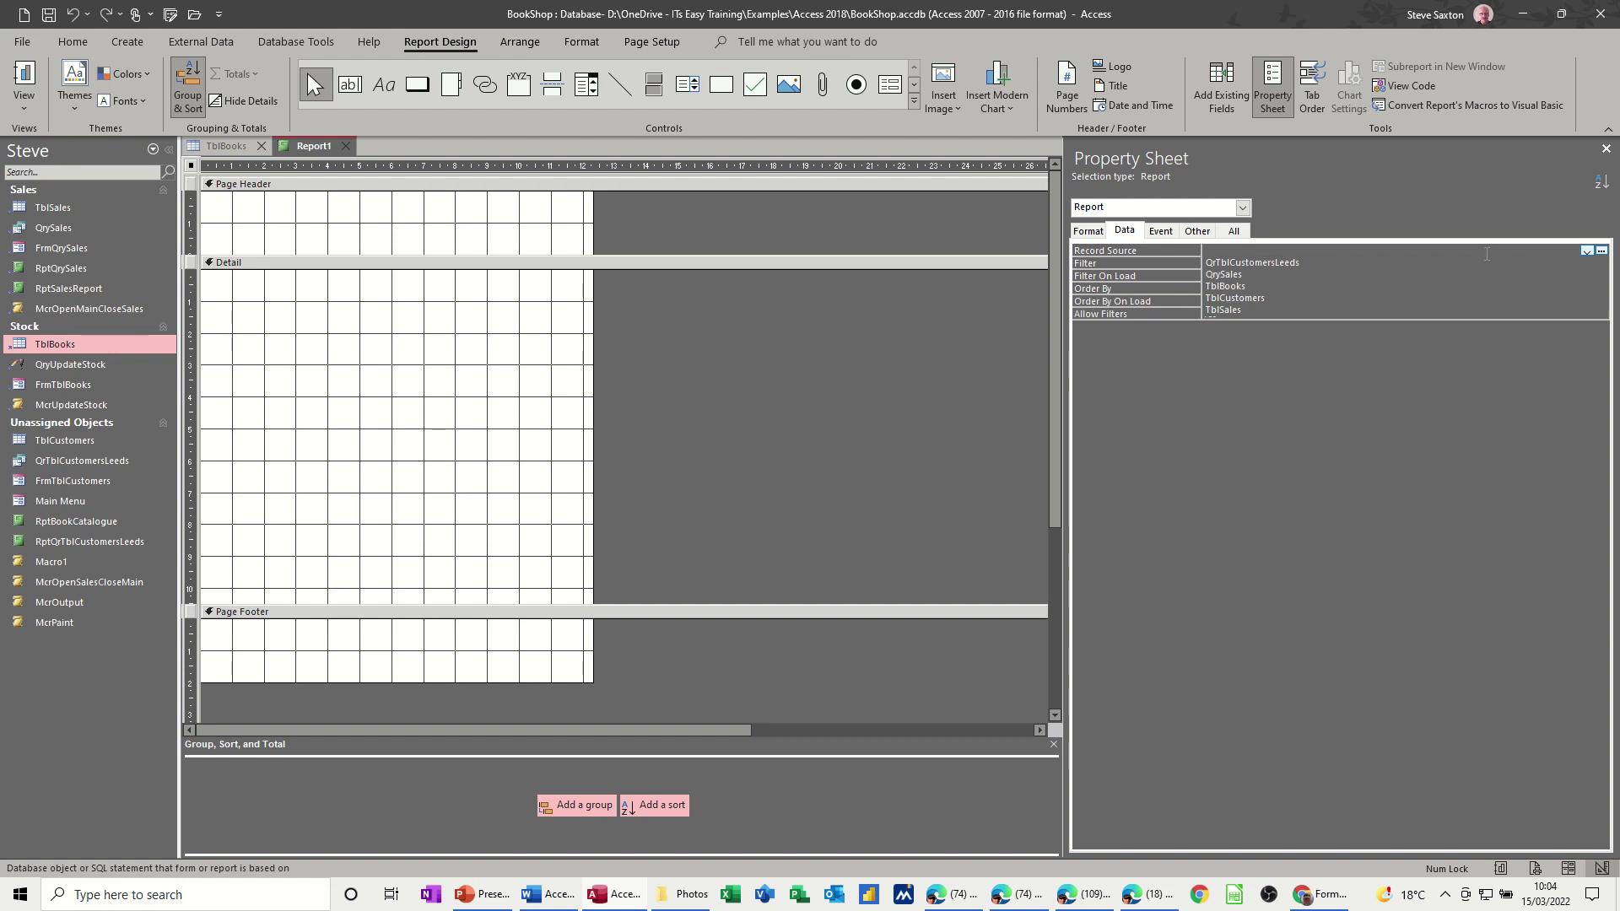
left_click(1210, 288)
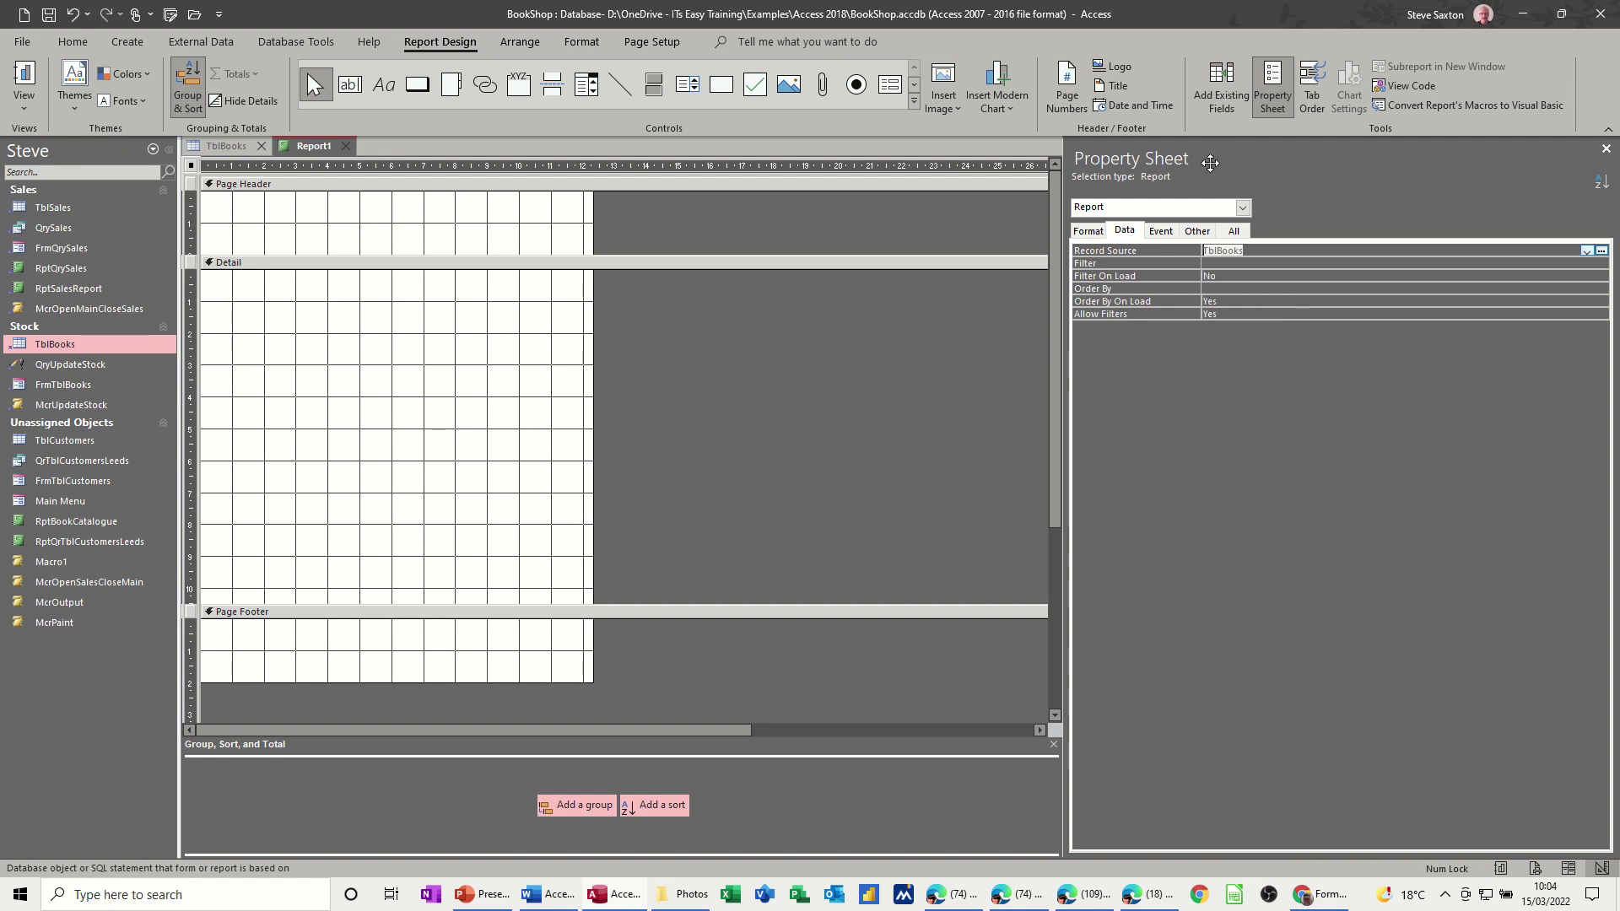
left_click(1225, 85)
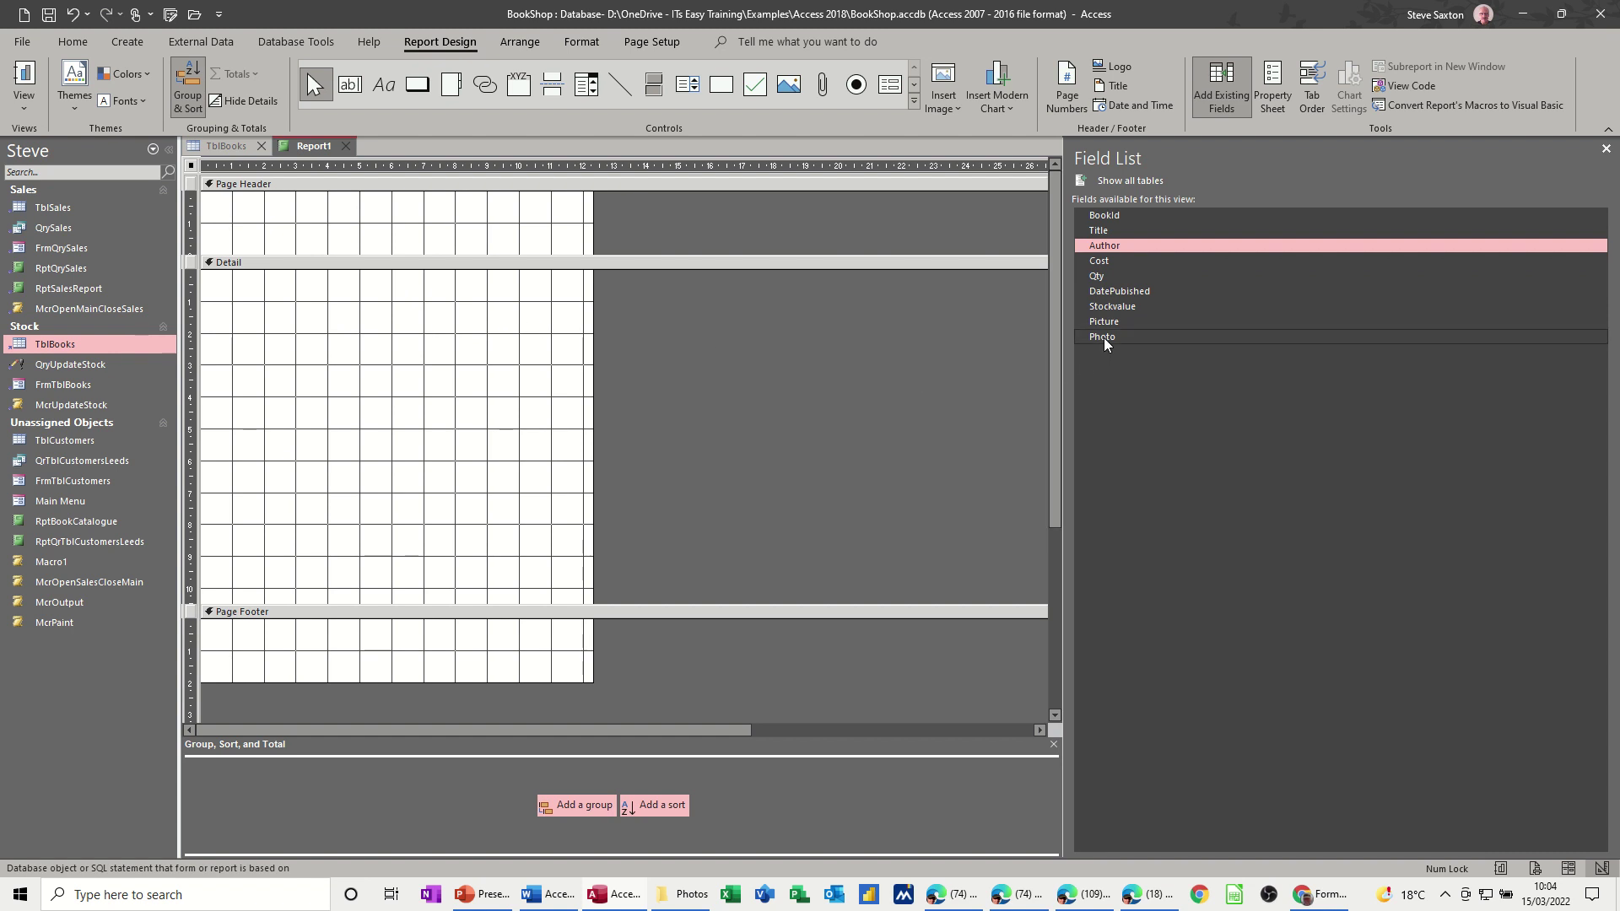
Drag the Photo field into the Detail section and preview it beside TblBooks, showing only paths.
left_click_drag(1103, 338, 459, 322)
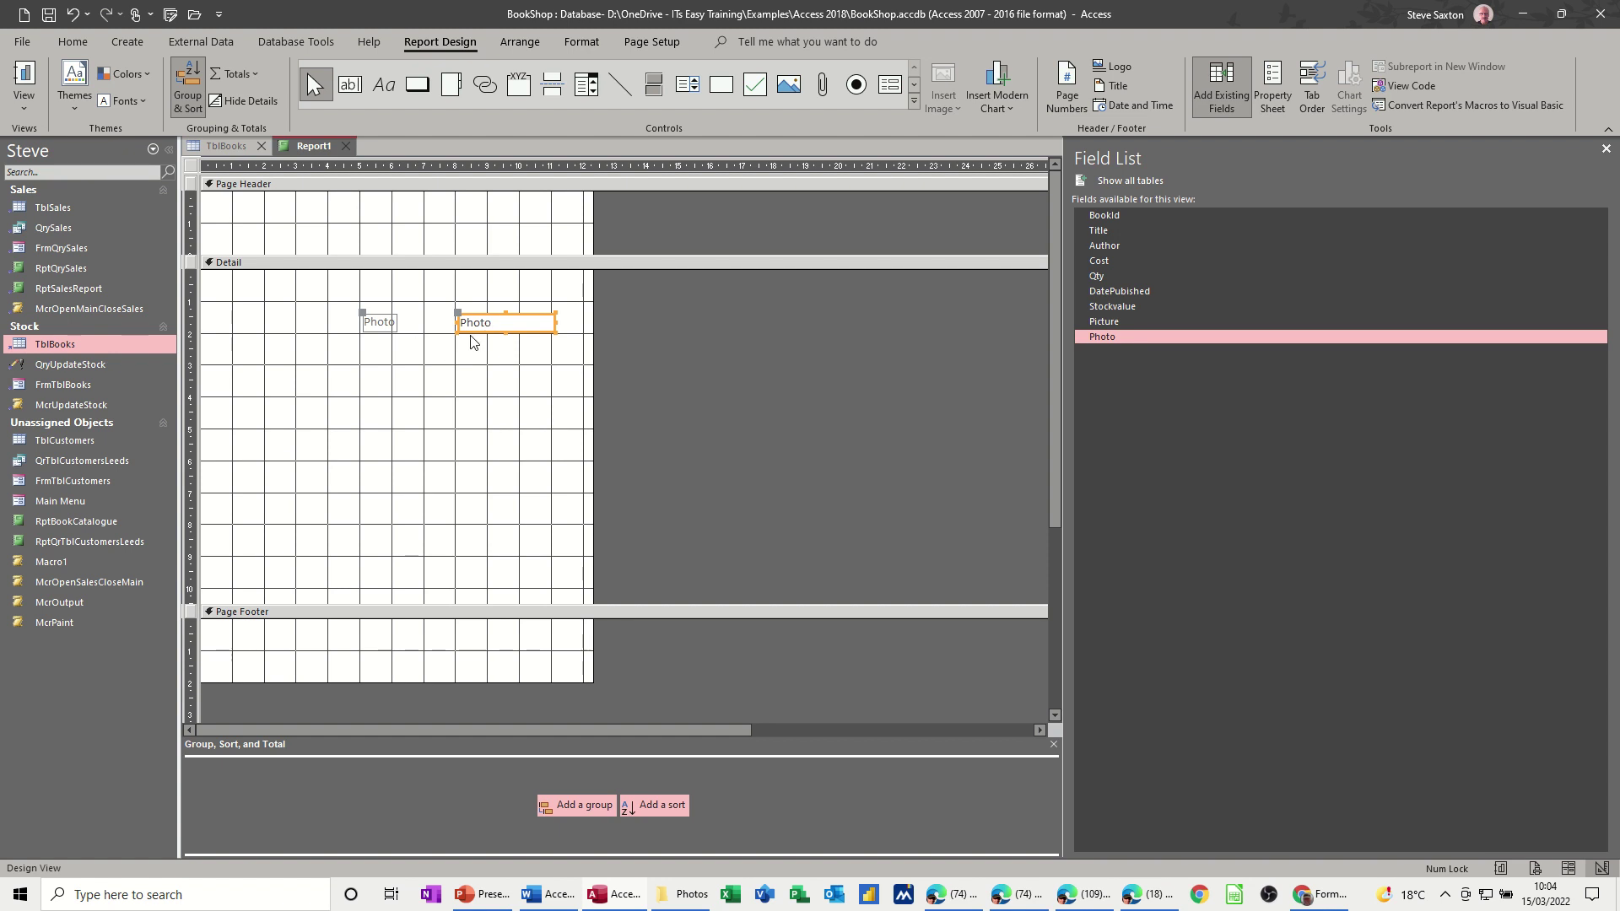
left_click(18, 78)
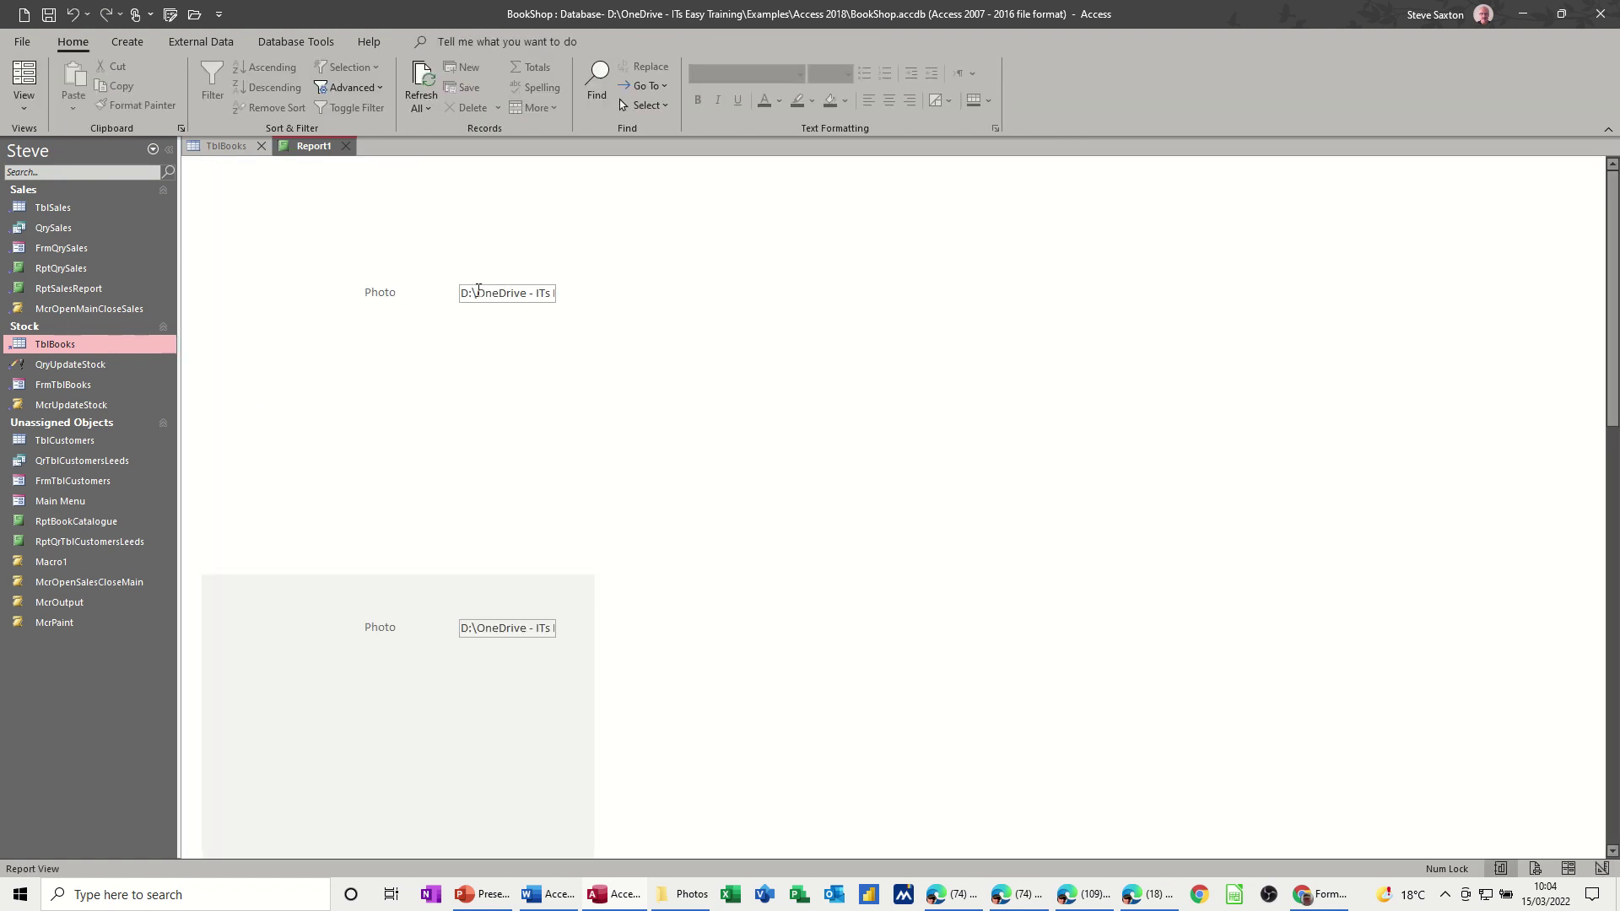
left_click(221, 145)
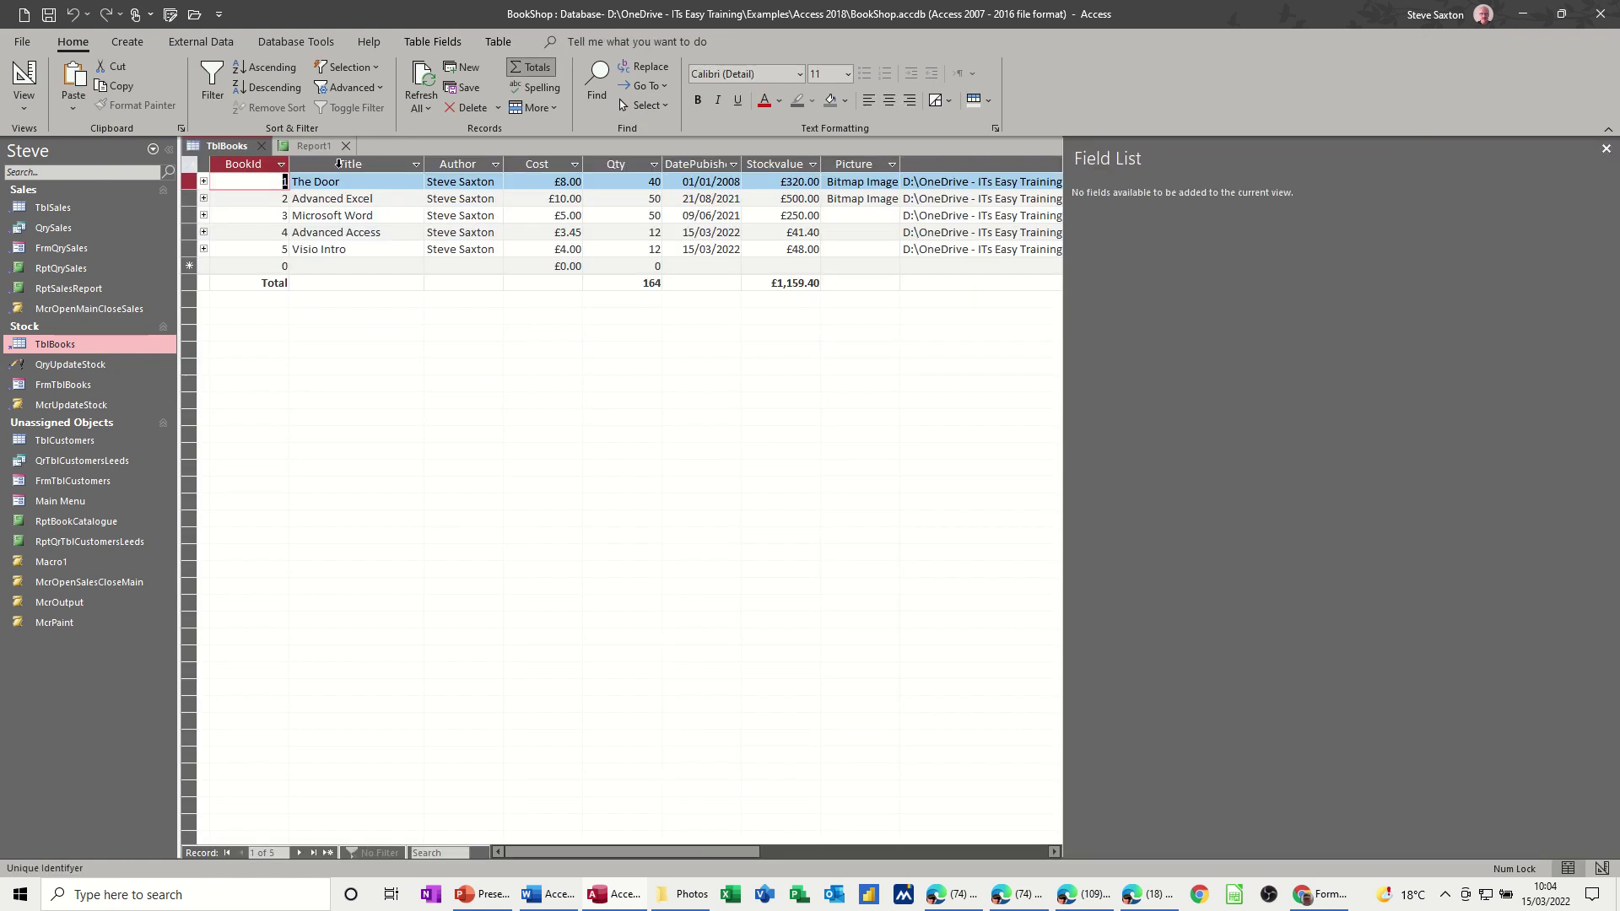
left_click(313, 147)
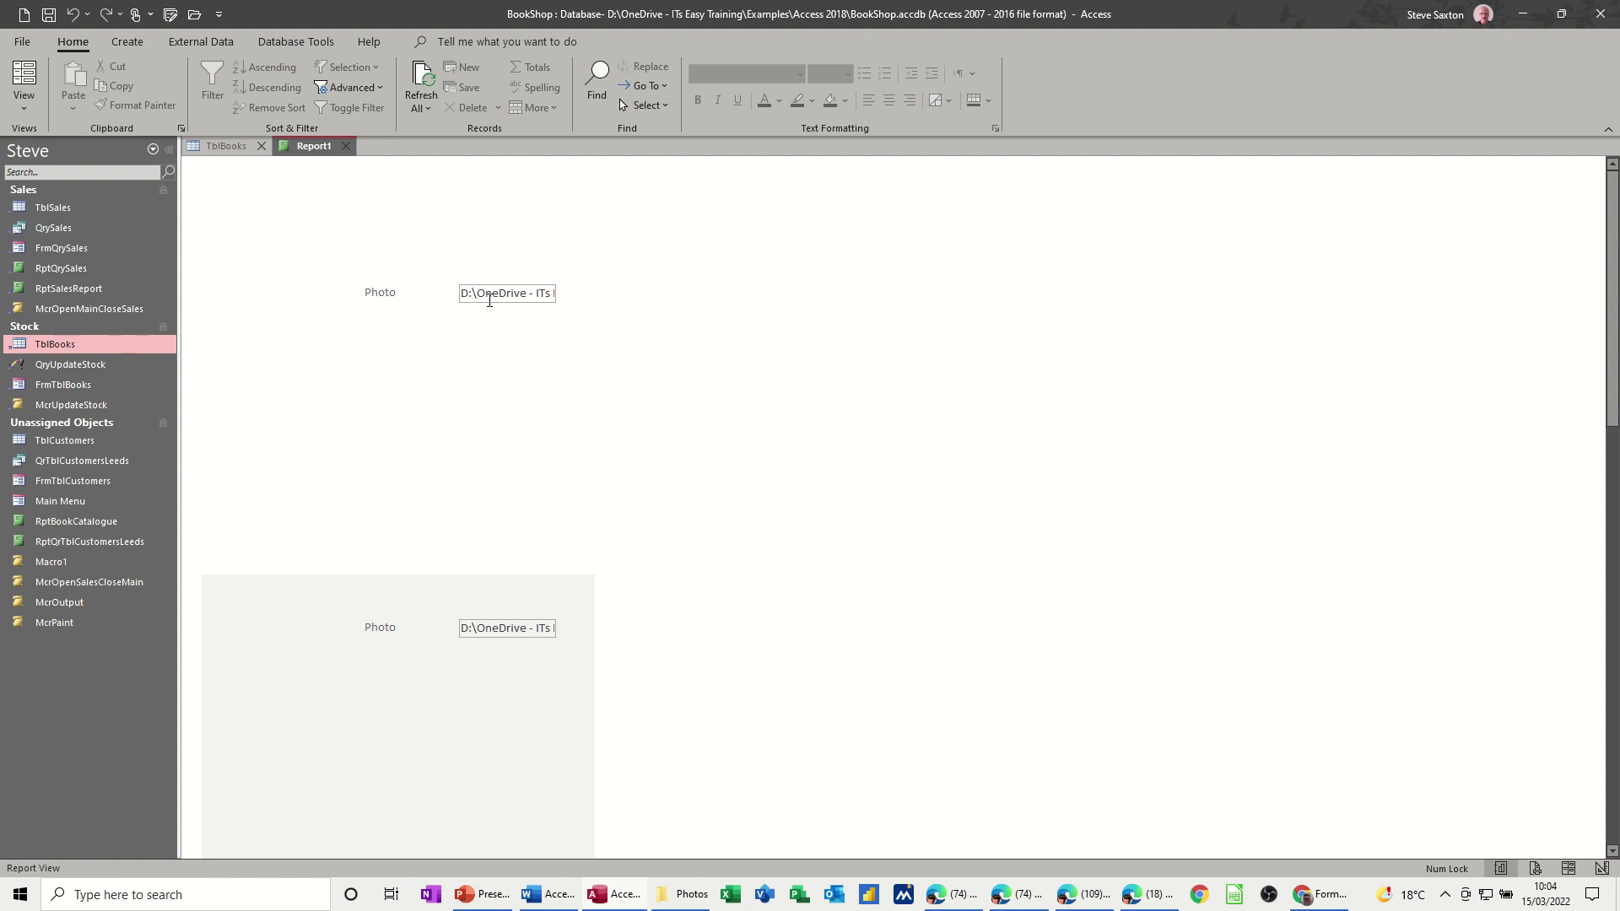
left_click(24, 102)
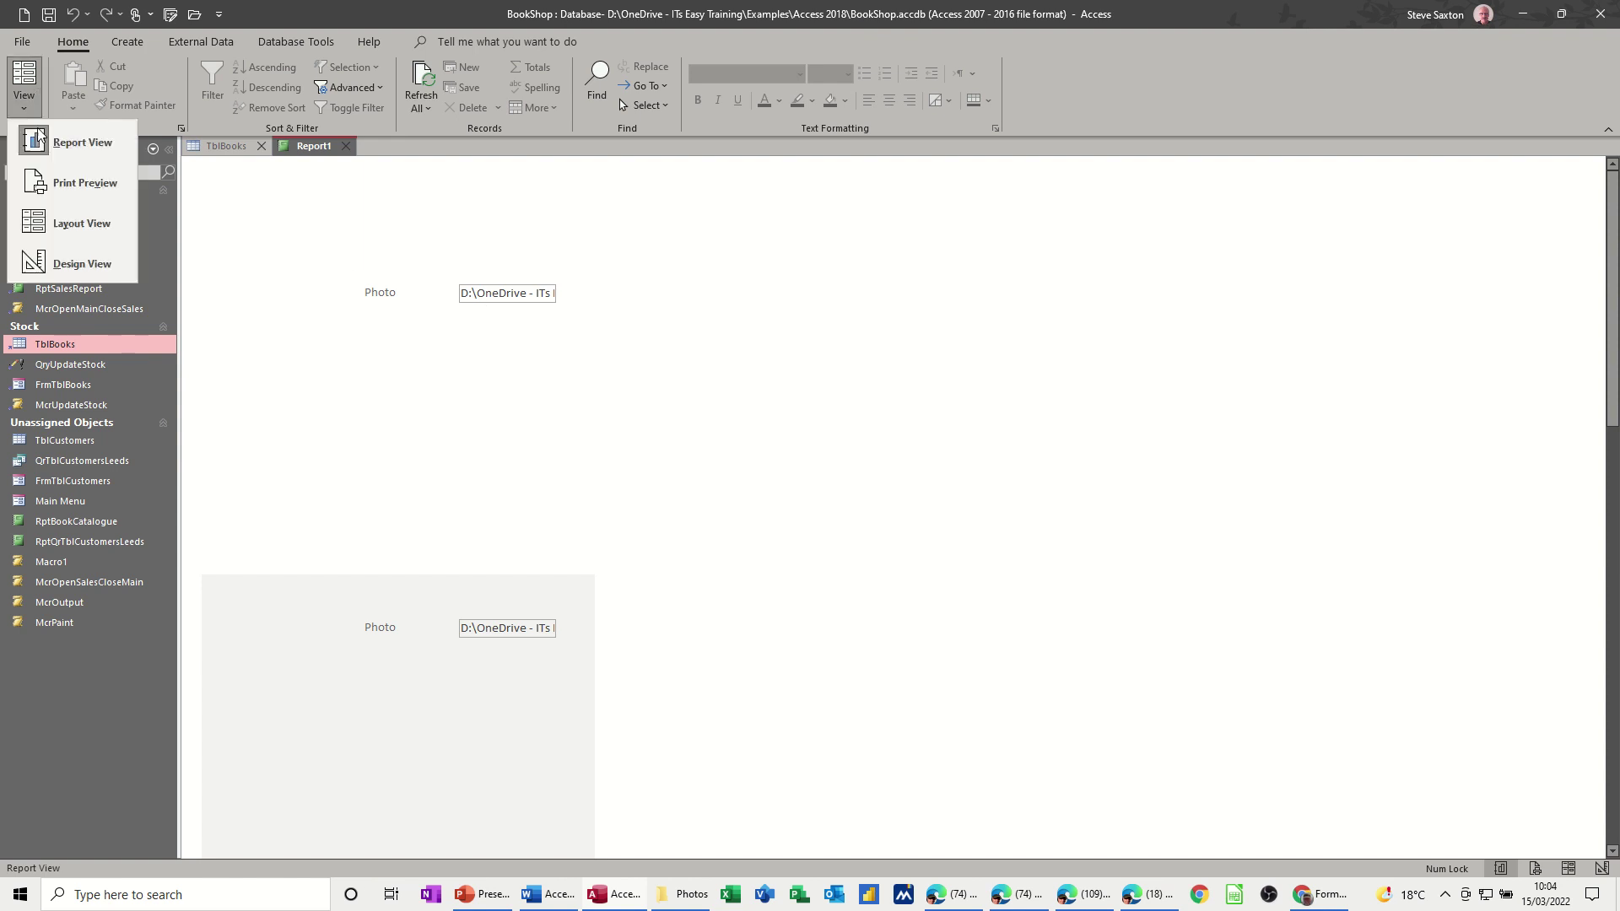
Replace the Photo text box with an empty Image control bound to Photo, and preview the covers.
left_click(66, 257)
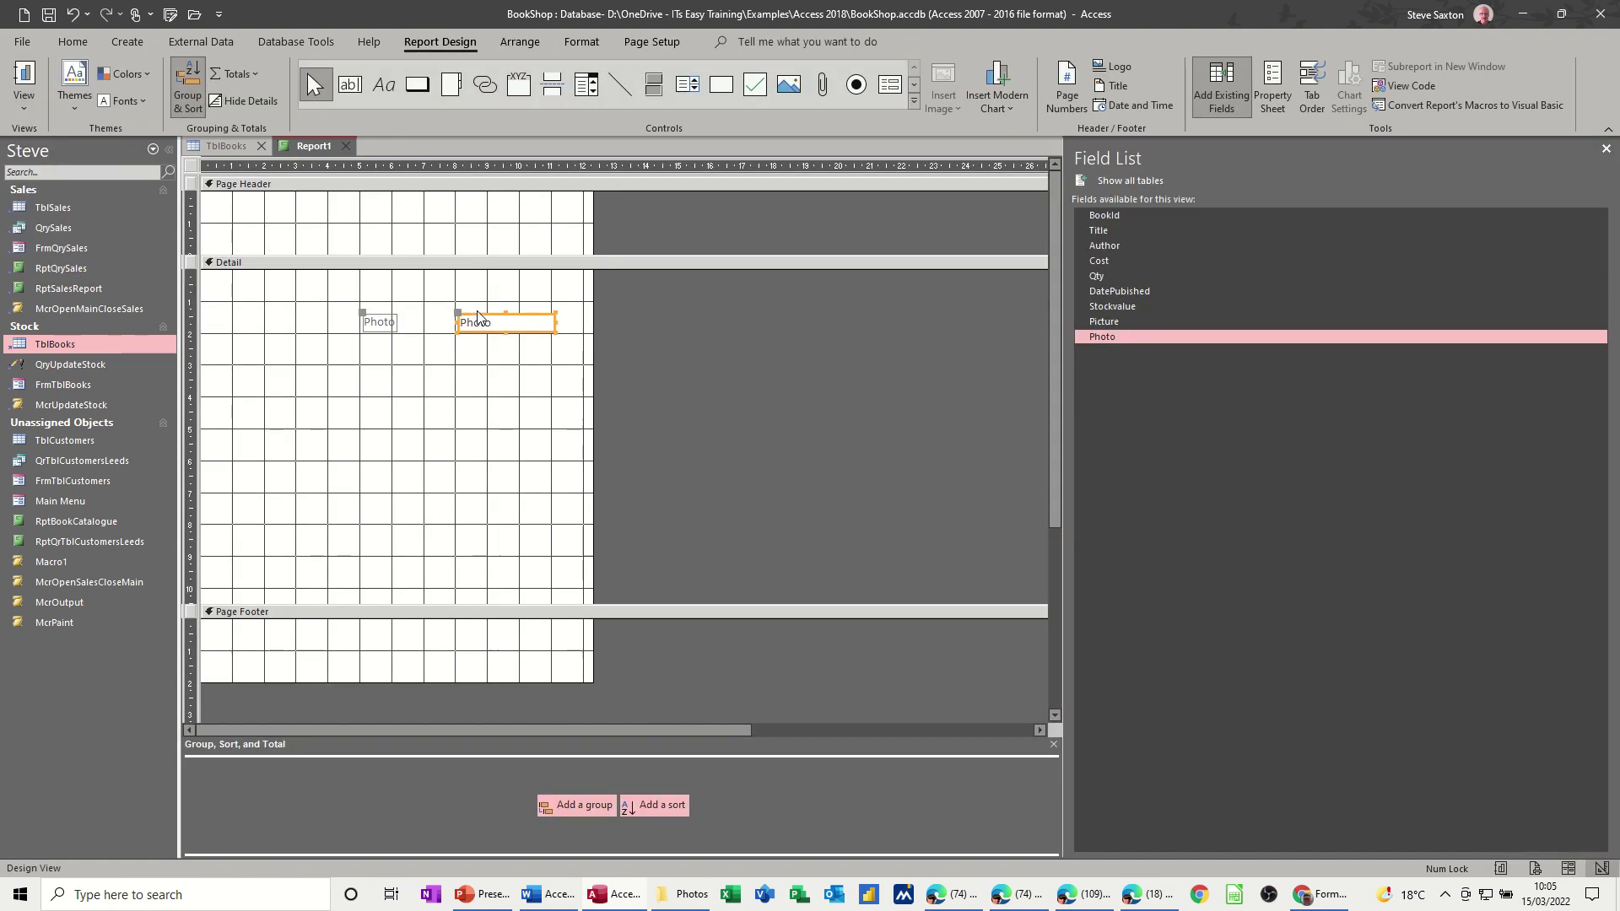
key("Delete")
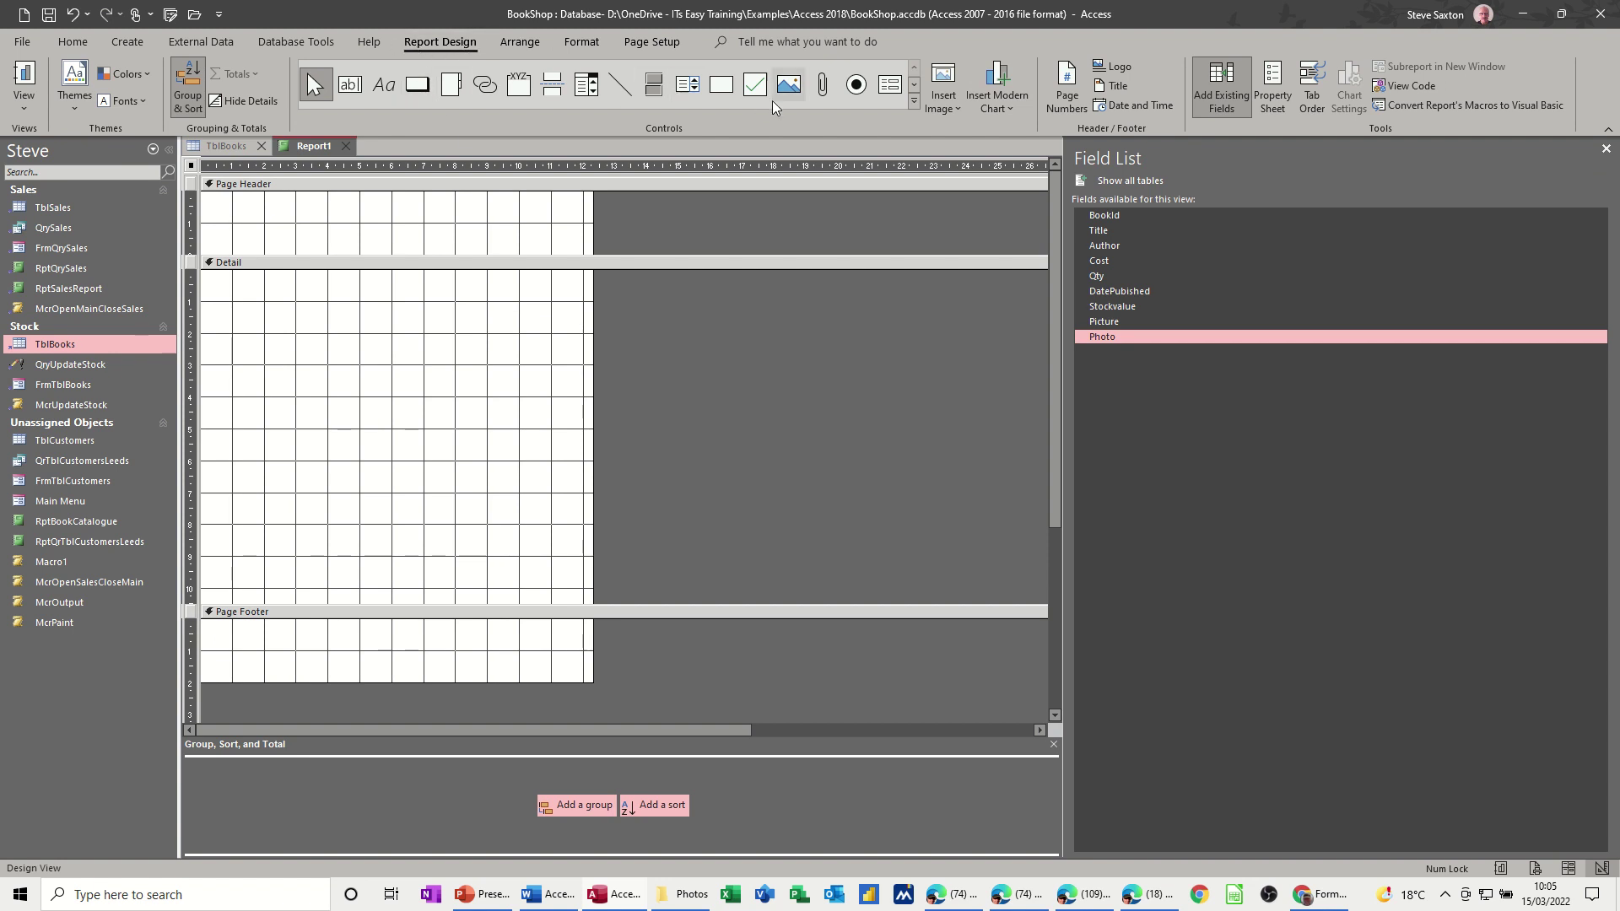
left_click(912, 102)
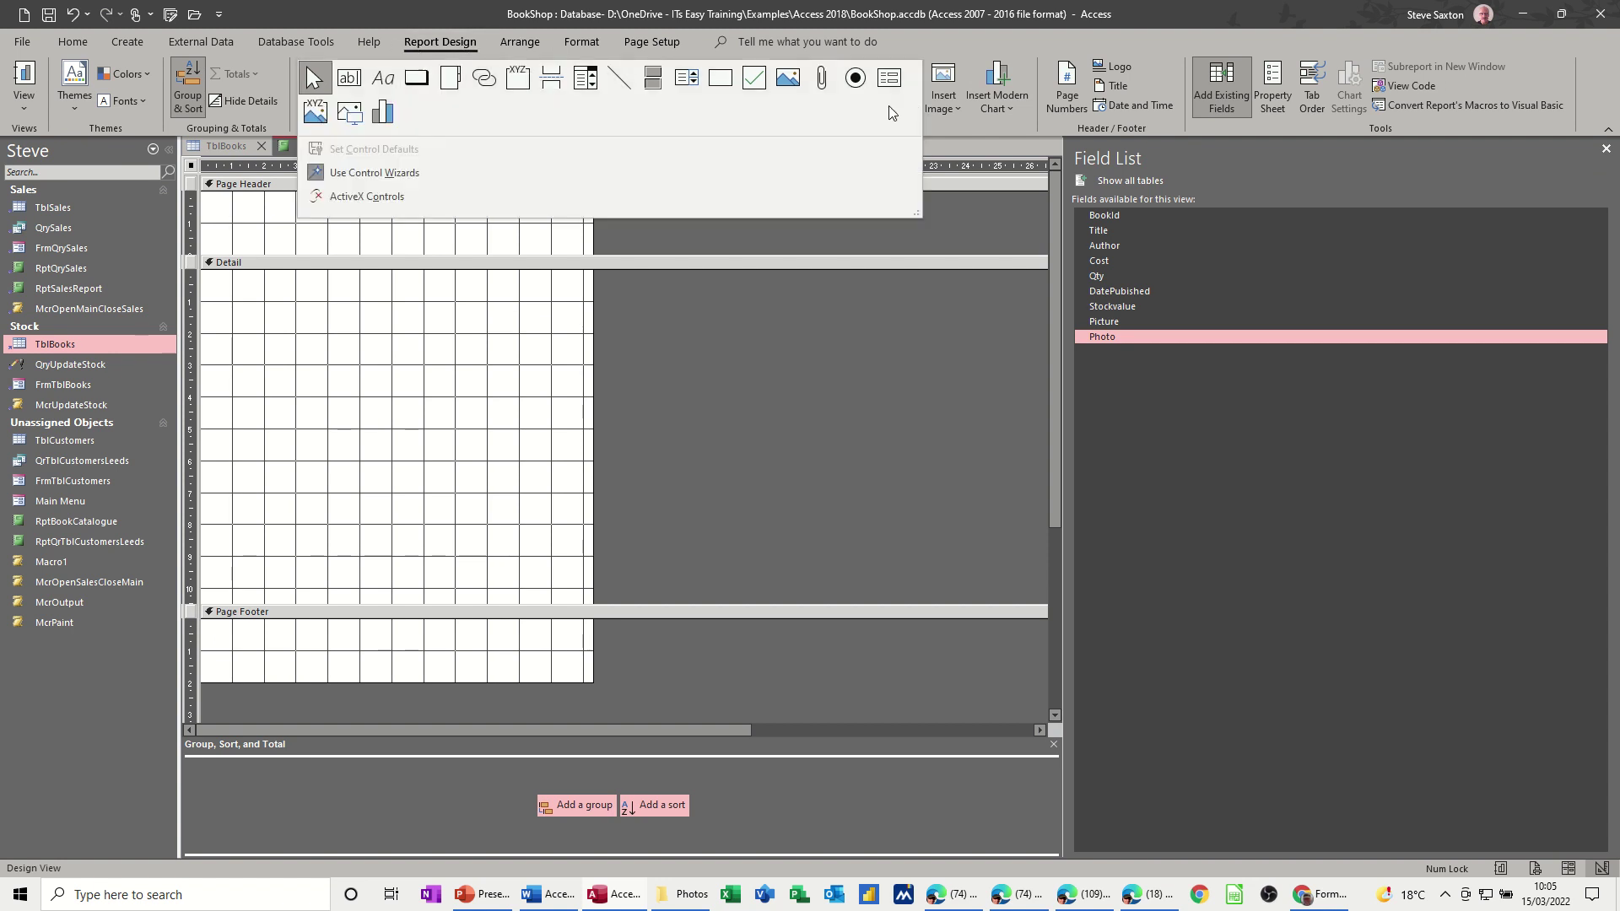
left_click(356, 117)
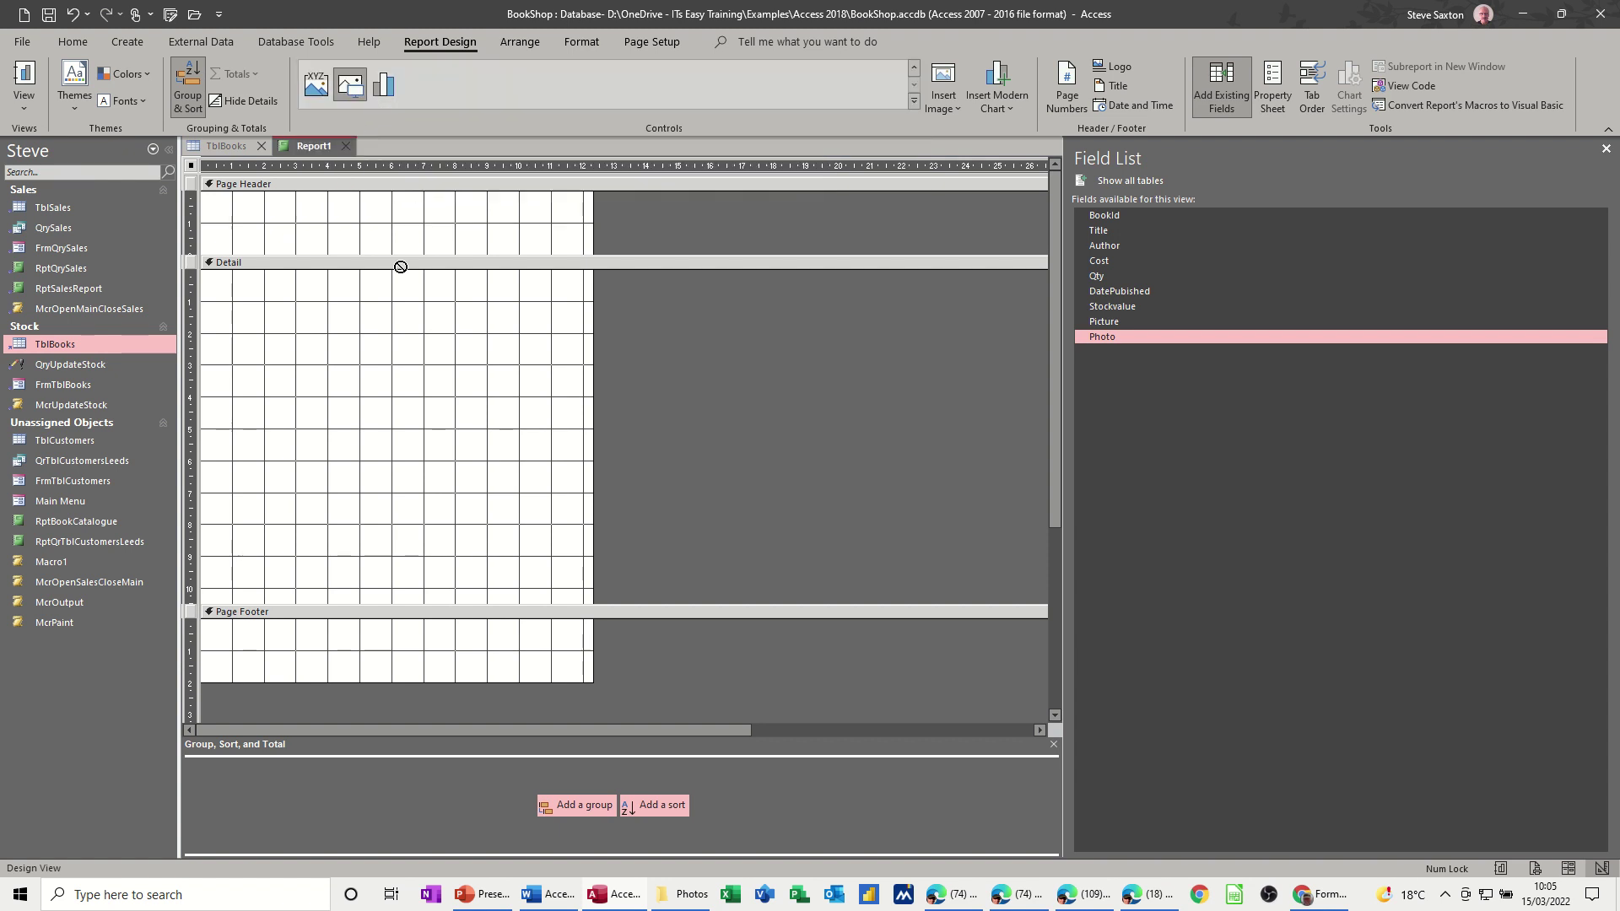
mouse_move(390, 276)
left_mouse_down()
mouse_move(427, 364)
mouse_move(562, 394)
left_mouse_up()
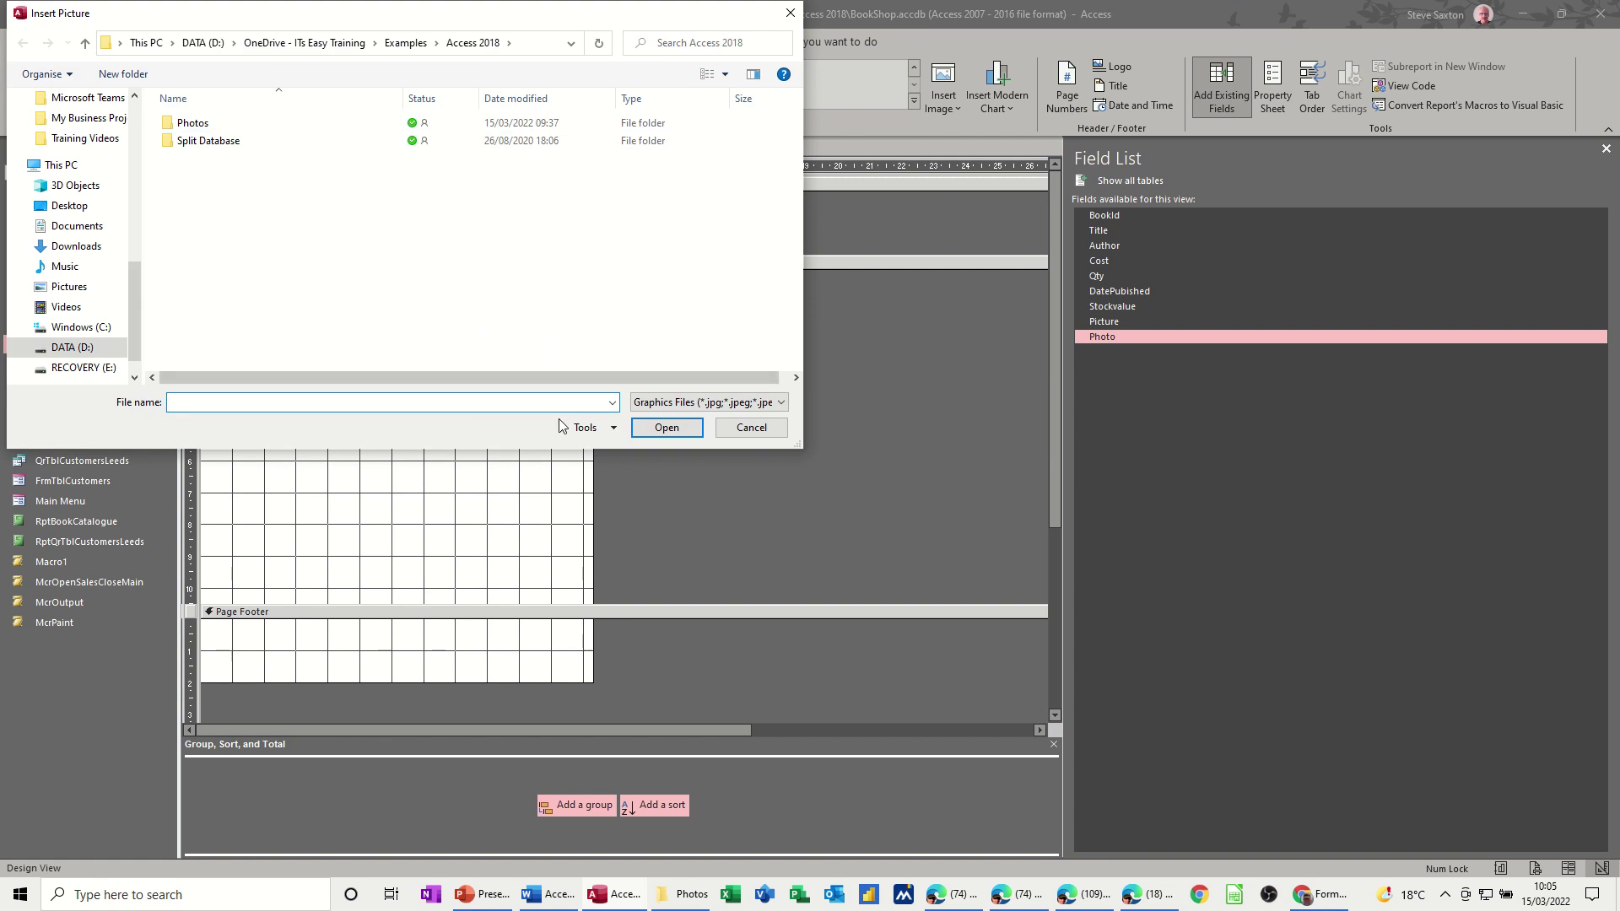
left_click(746, 427)
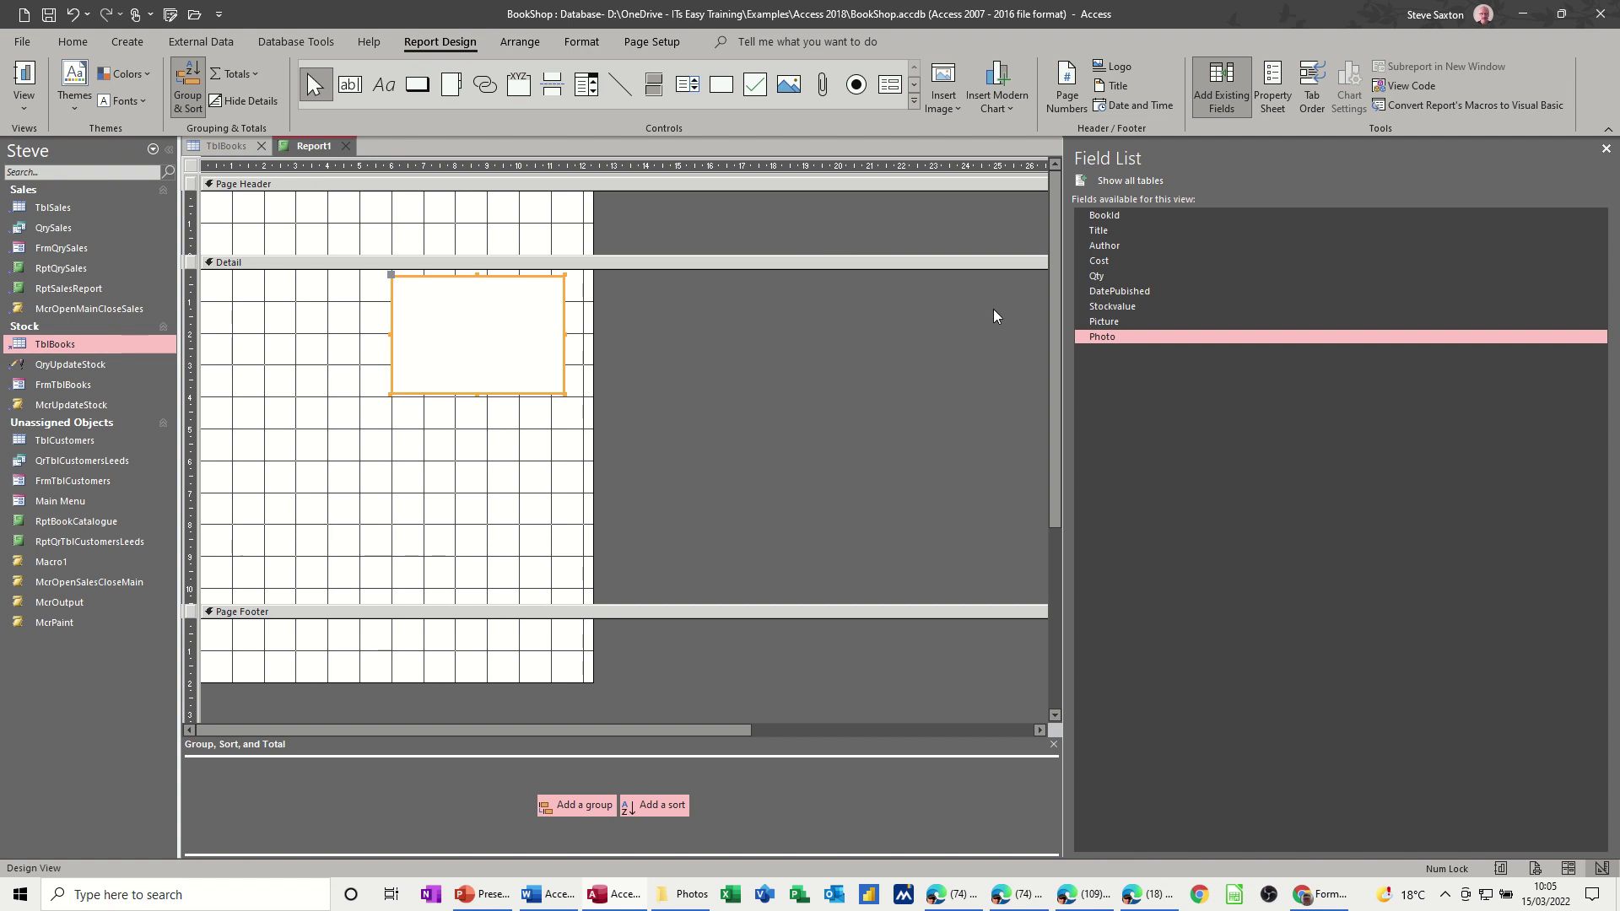
left_click(1268, 101)
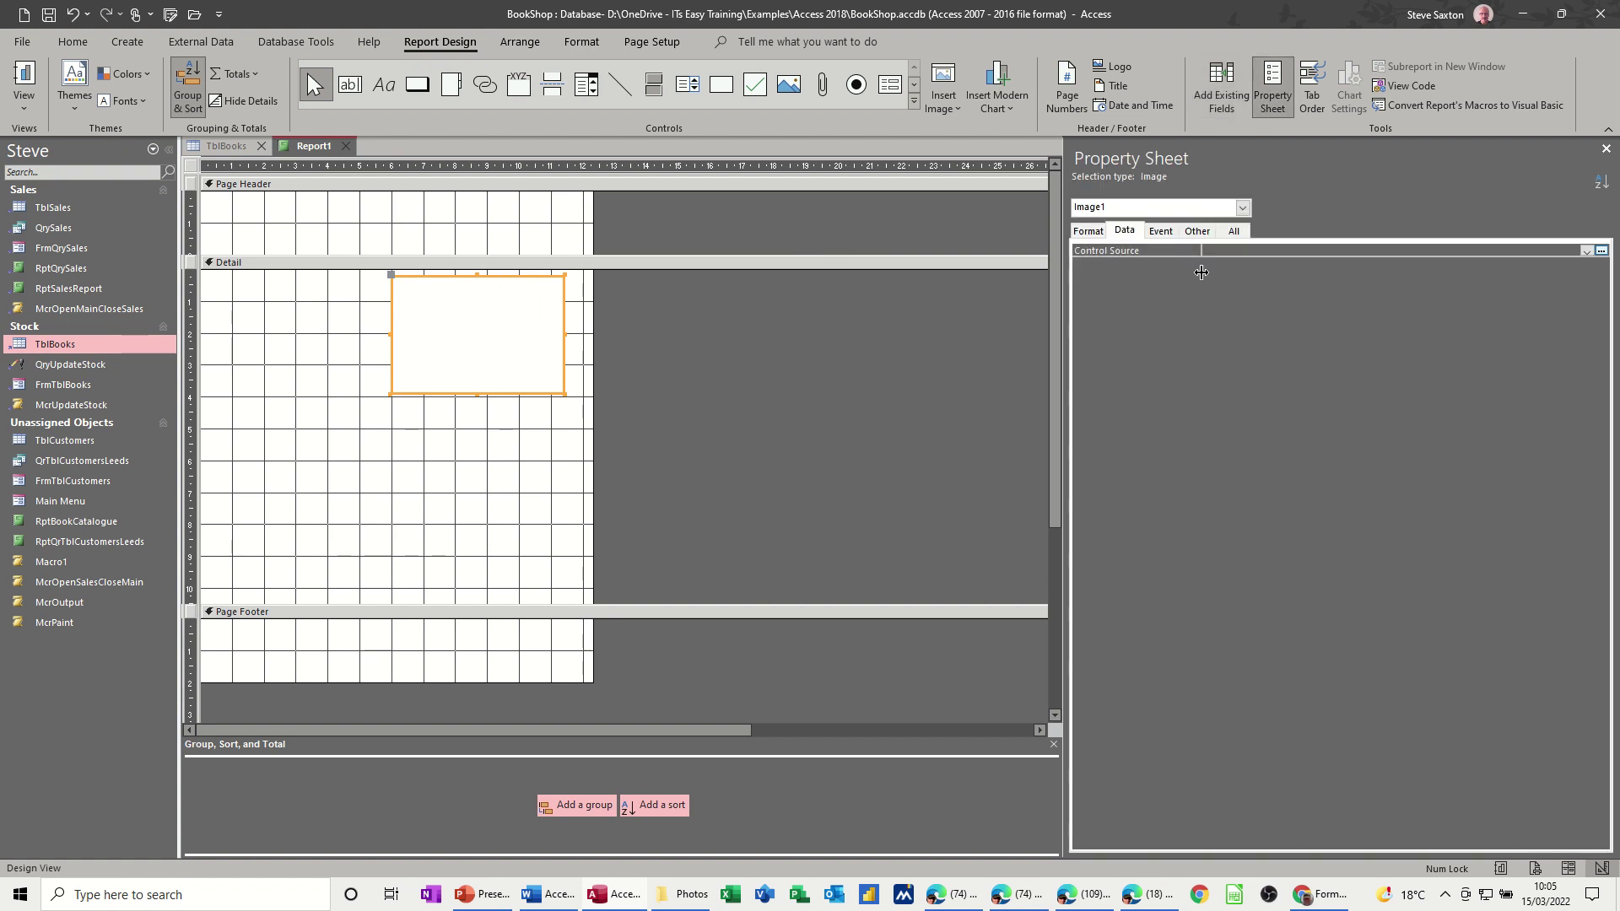
left_click(1587, 250)
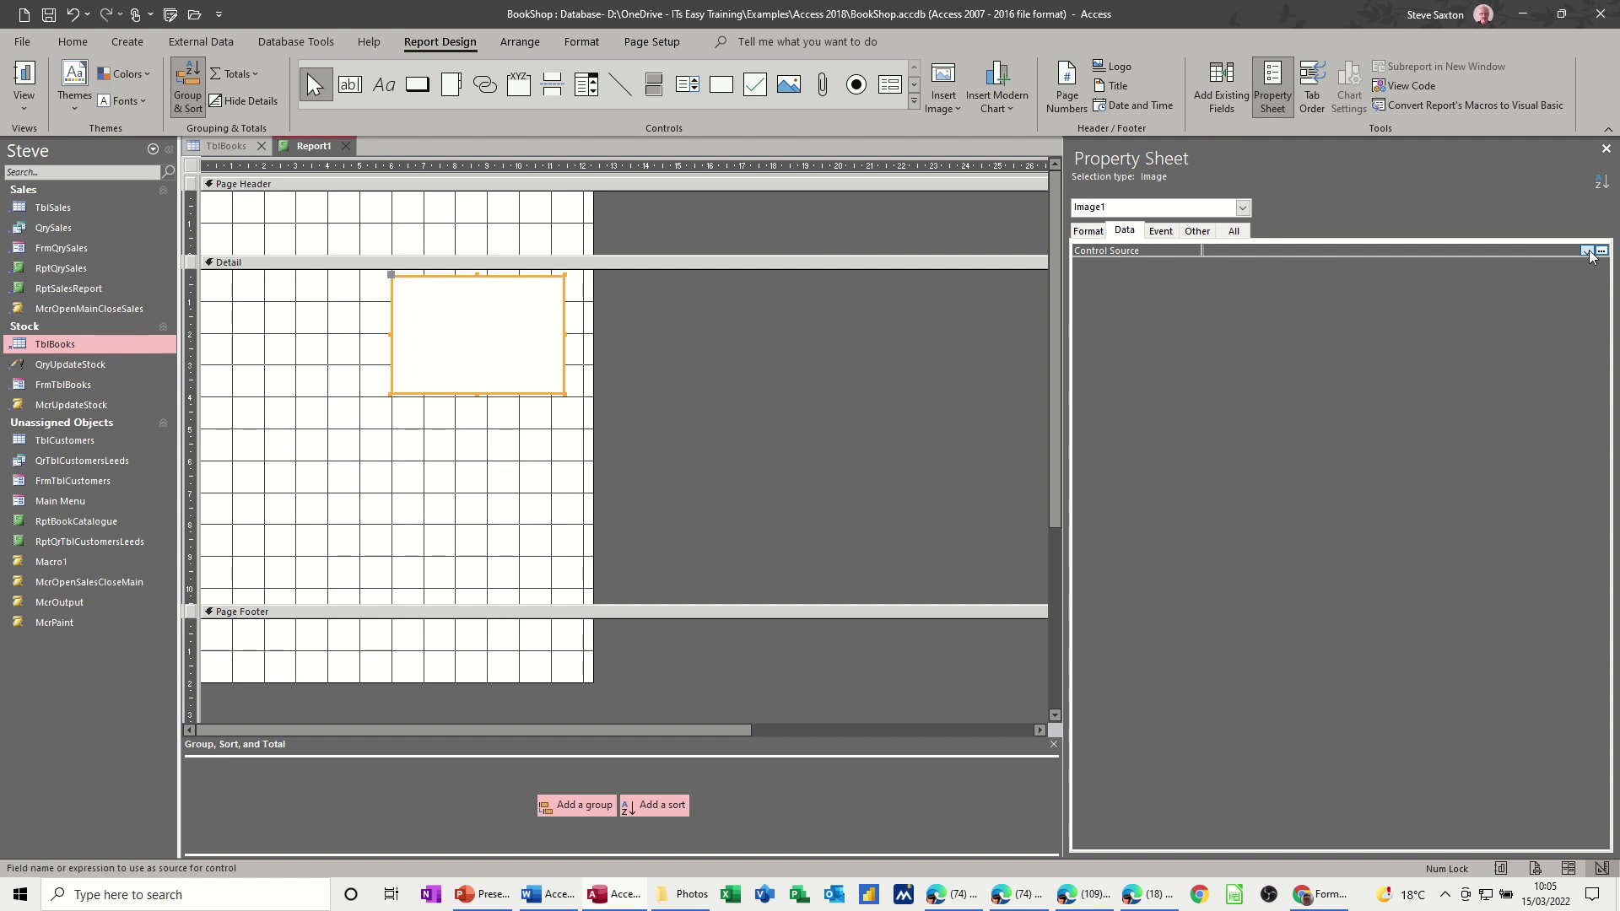
left_click(1282, 358)
left_click(24, 76)
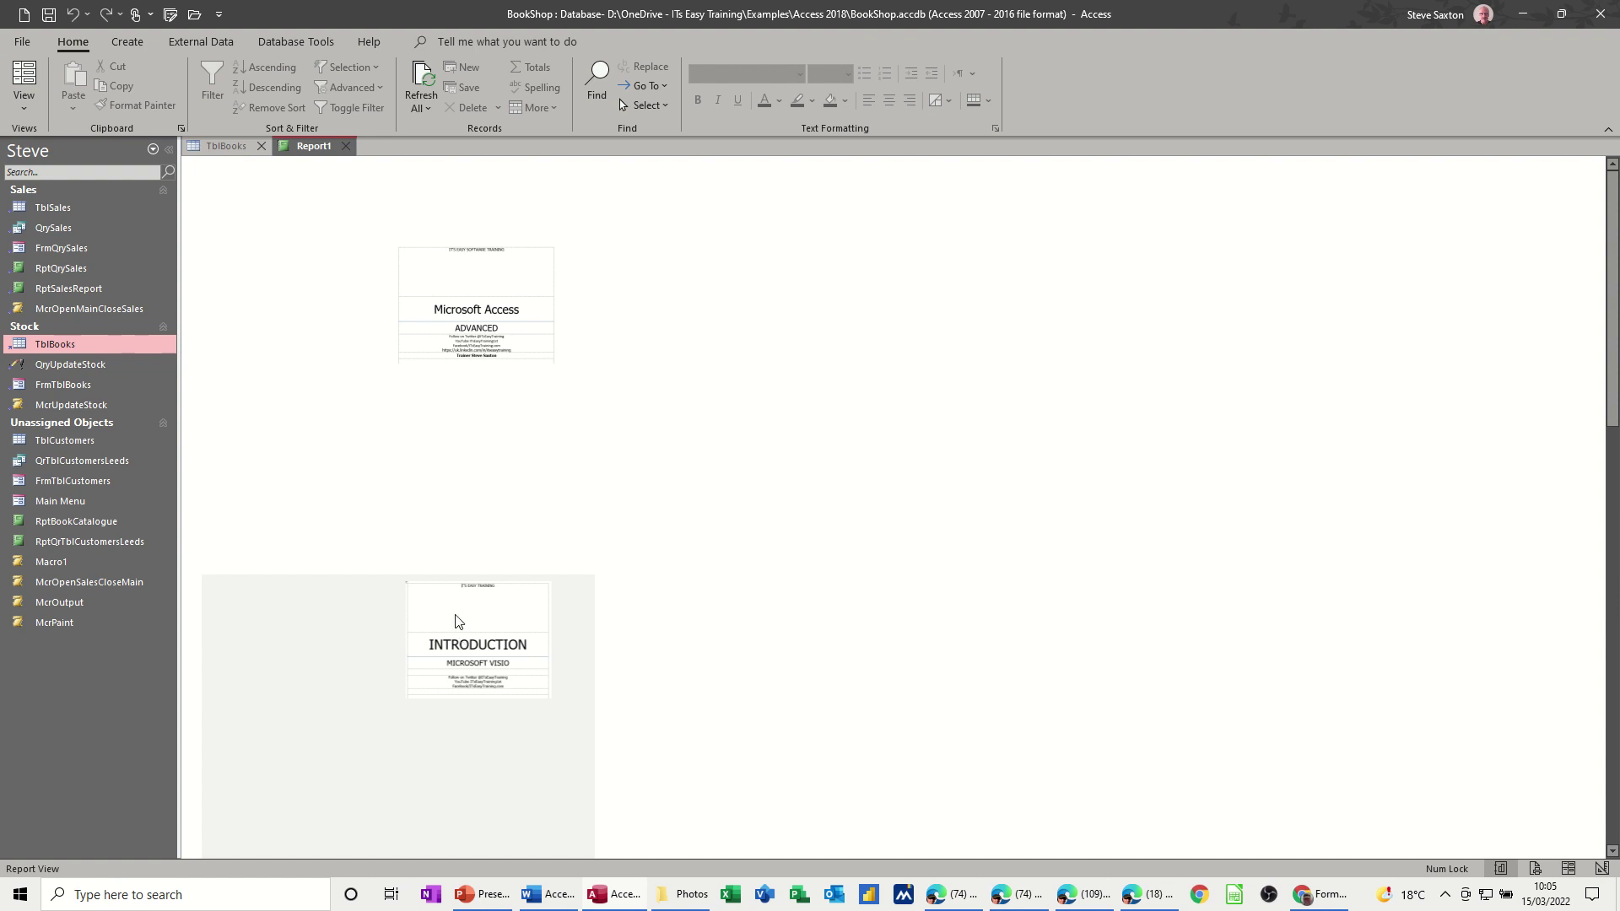
Return the report to Design View and bring up the image frame's Format properties.
left_click(13, 111)
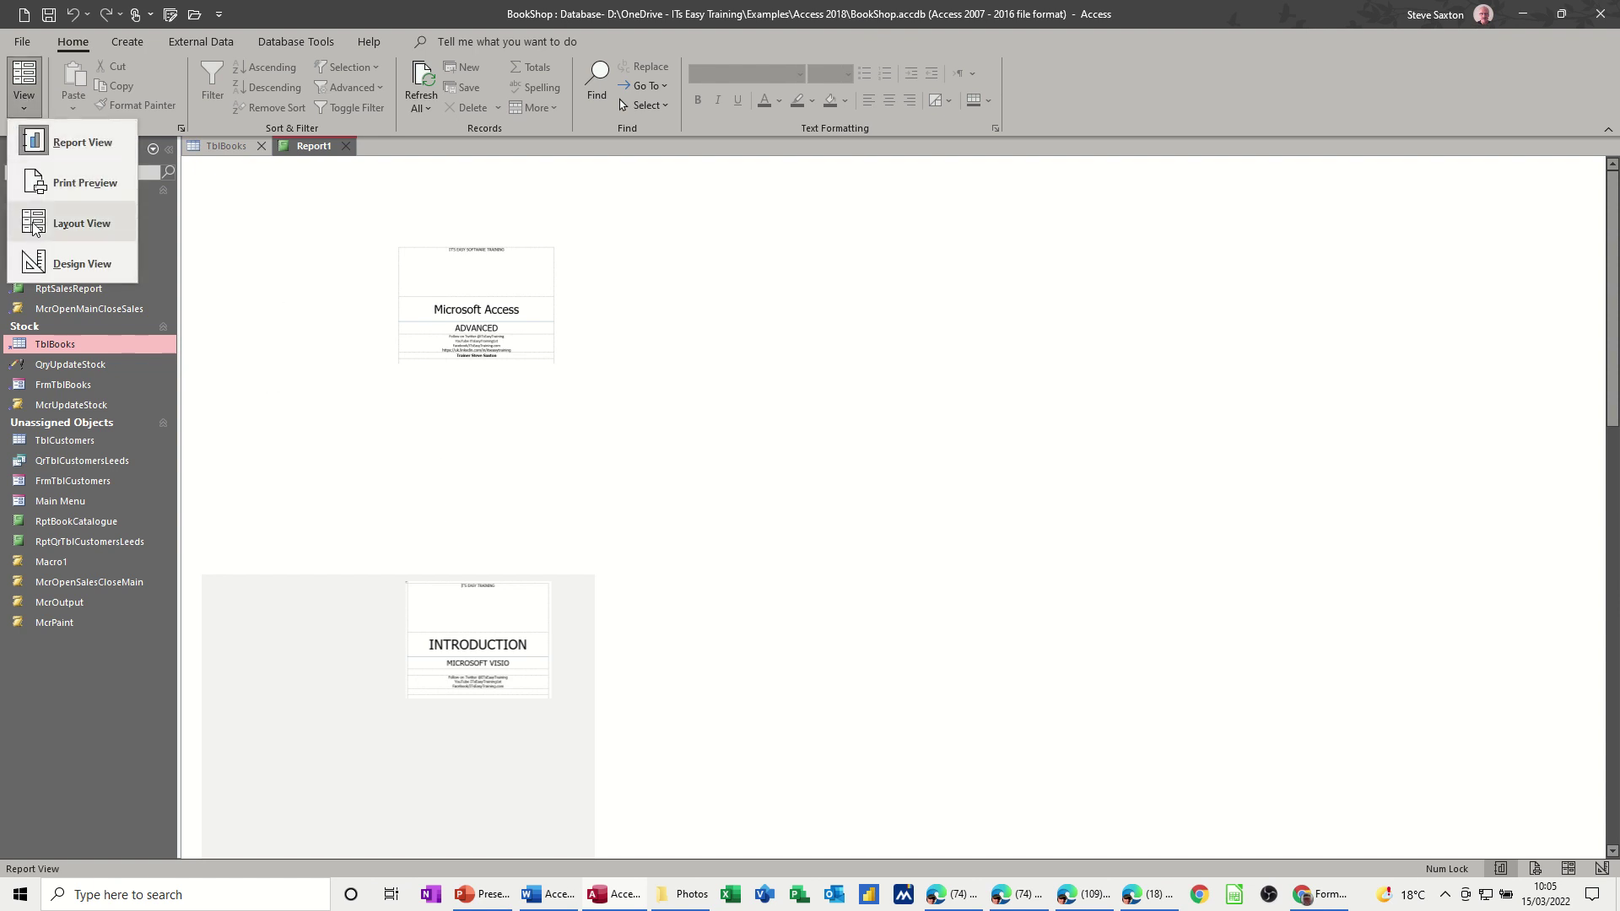
left_click(76, 256)
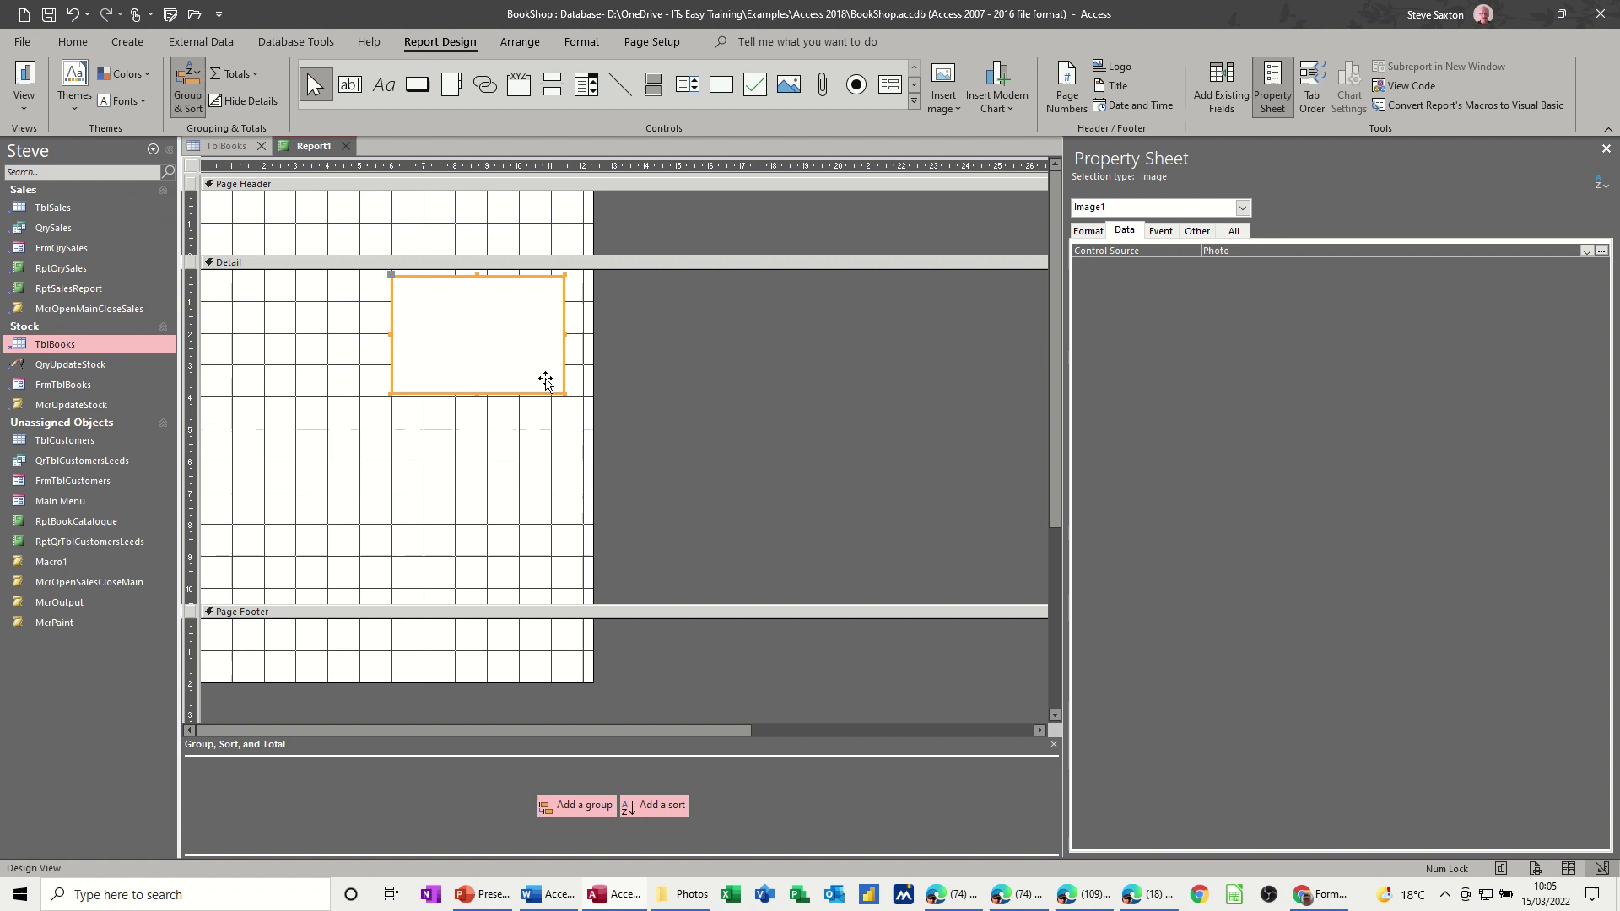
left_click(1219, 101)
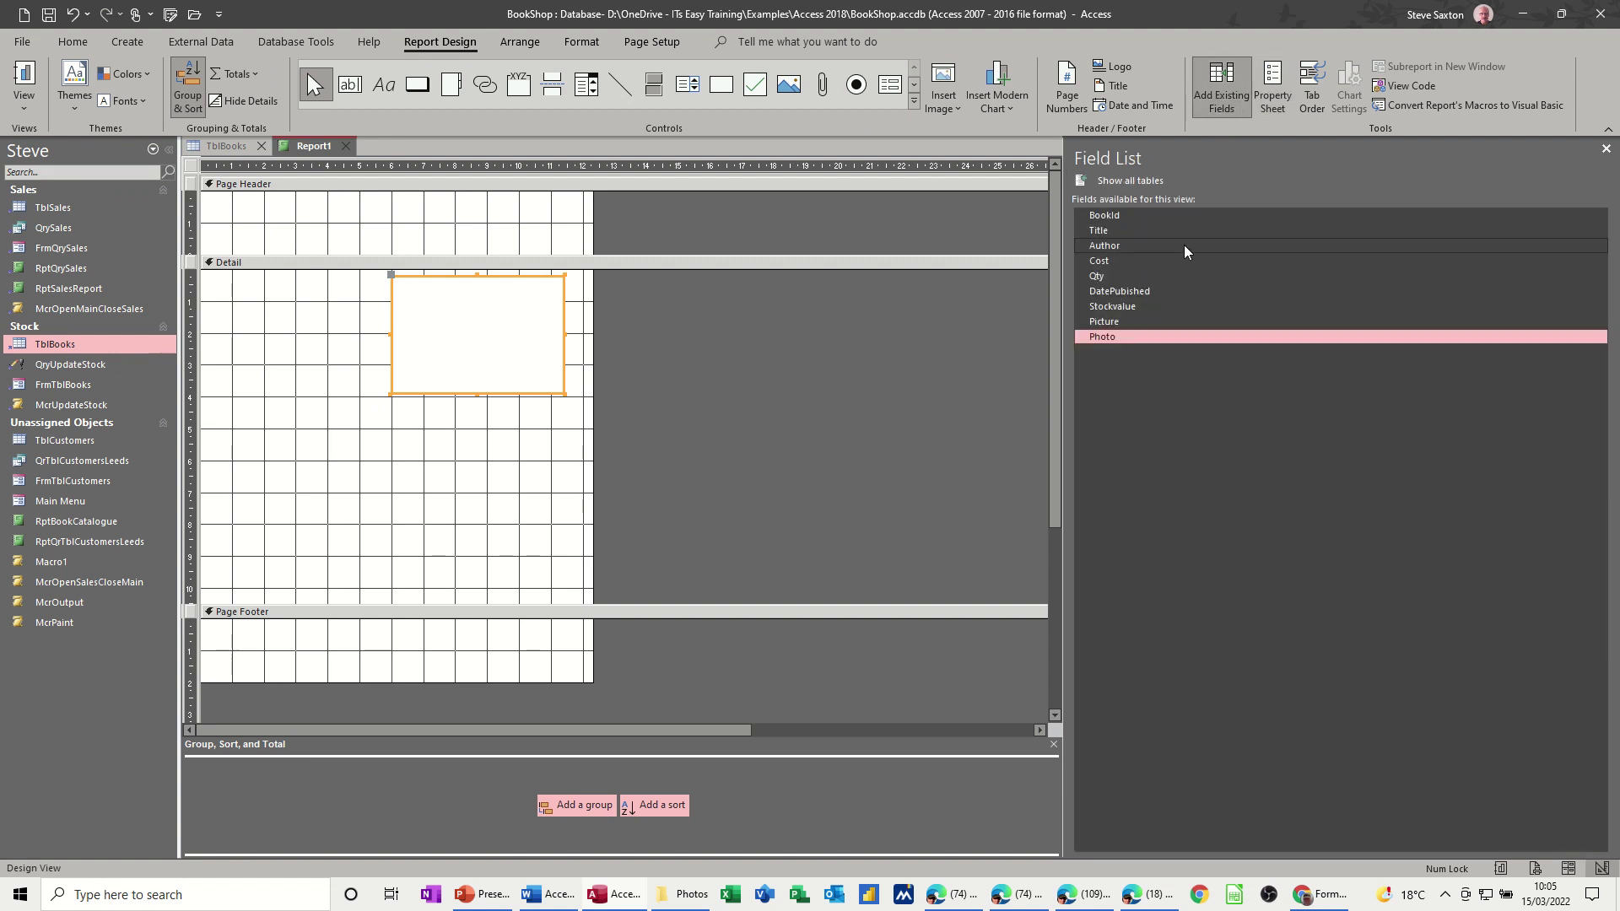
left_click(1276, 97)
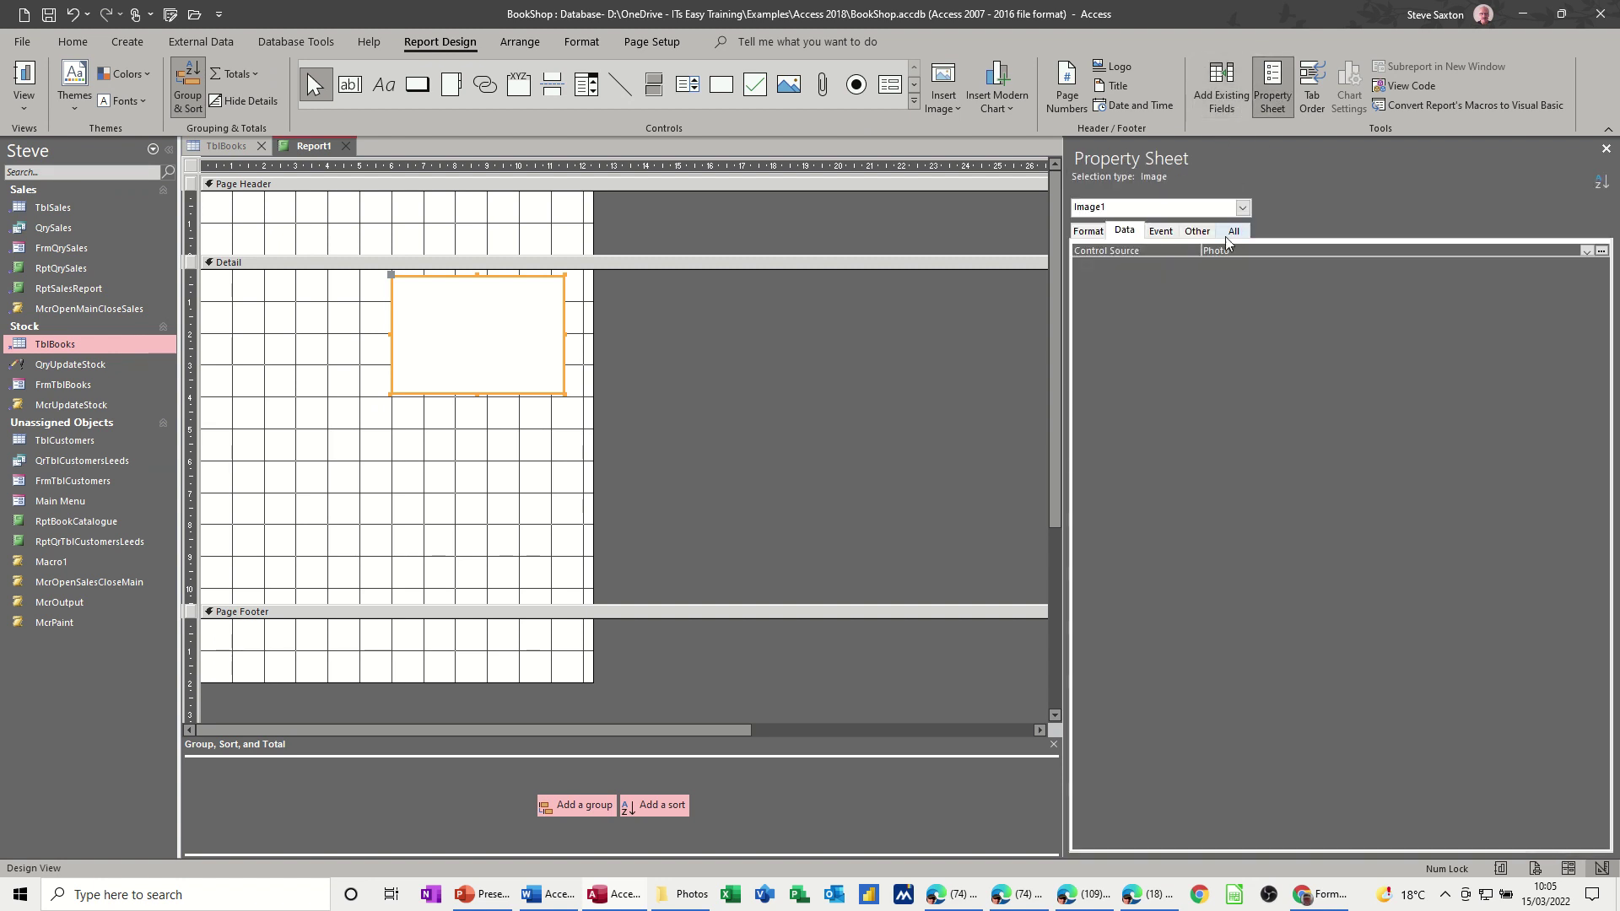
left_click(1088, 230)
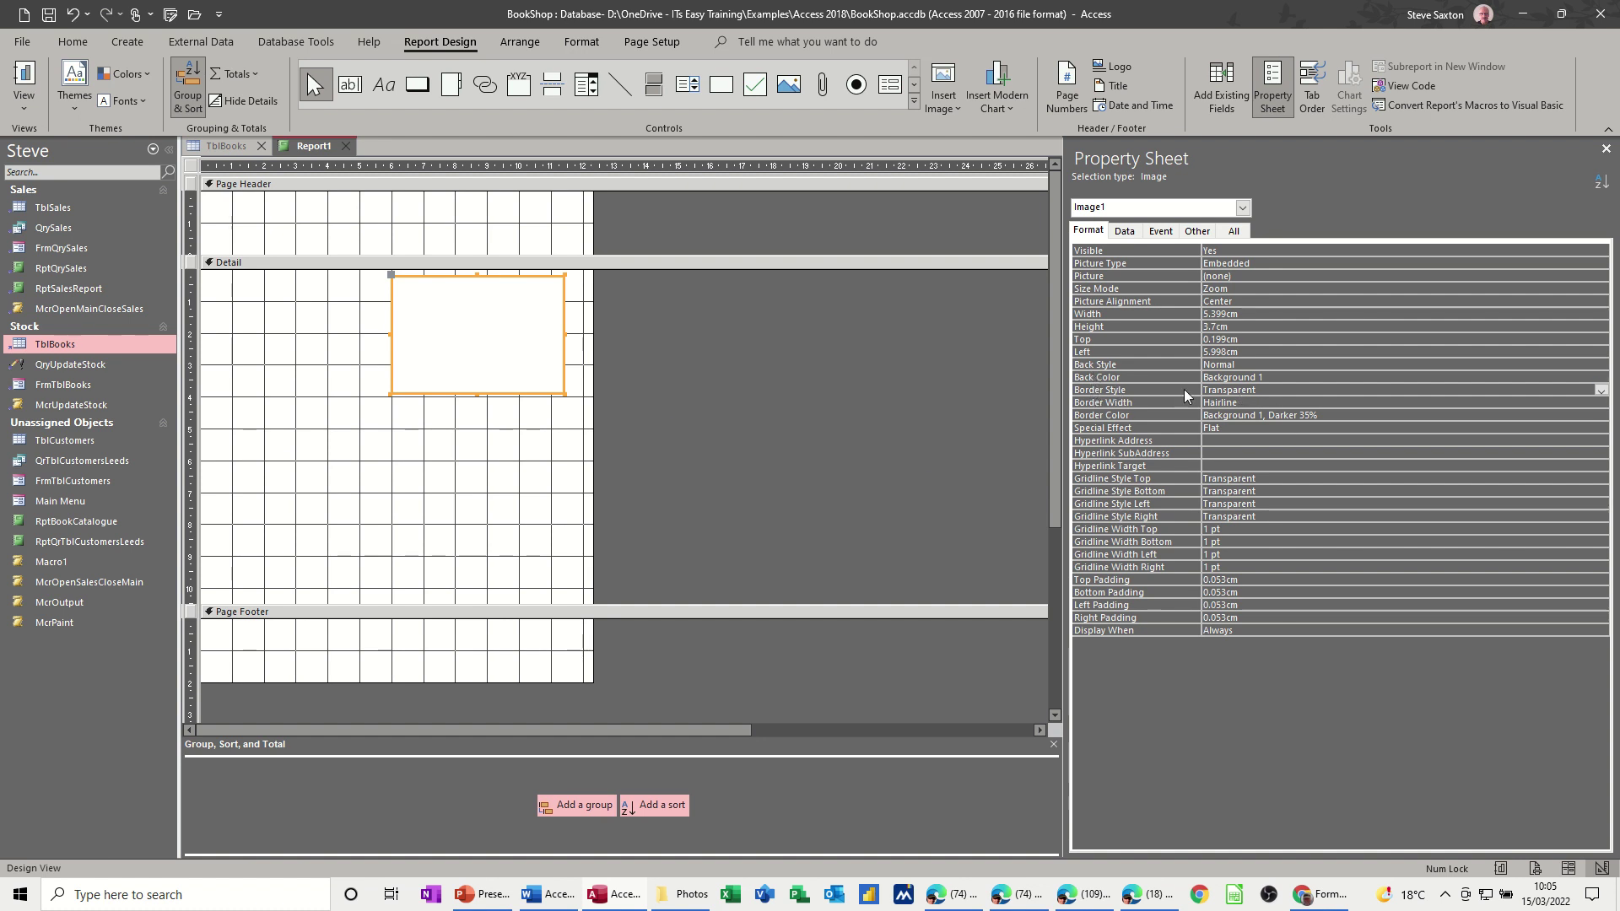
Give the image frame a Solid, 2 pt border and preview the framed covers.
left_click(1273, 389)
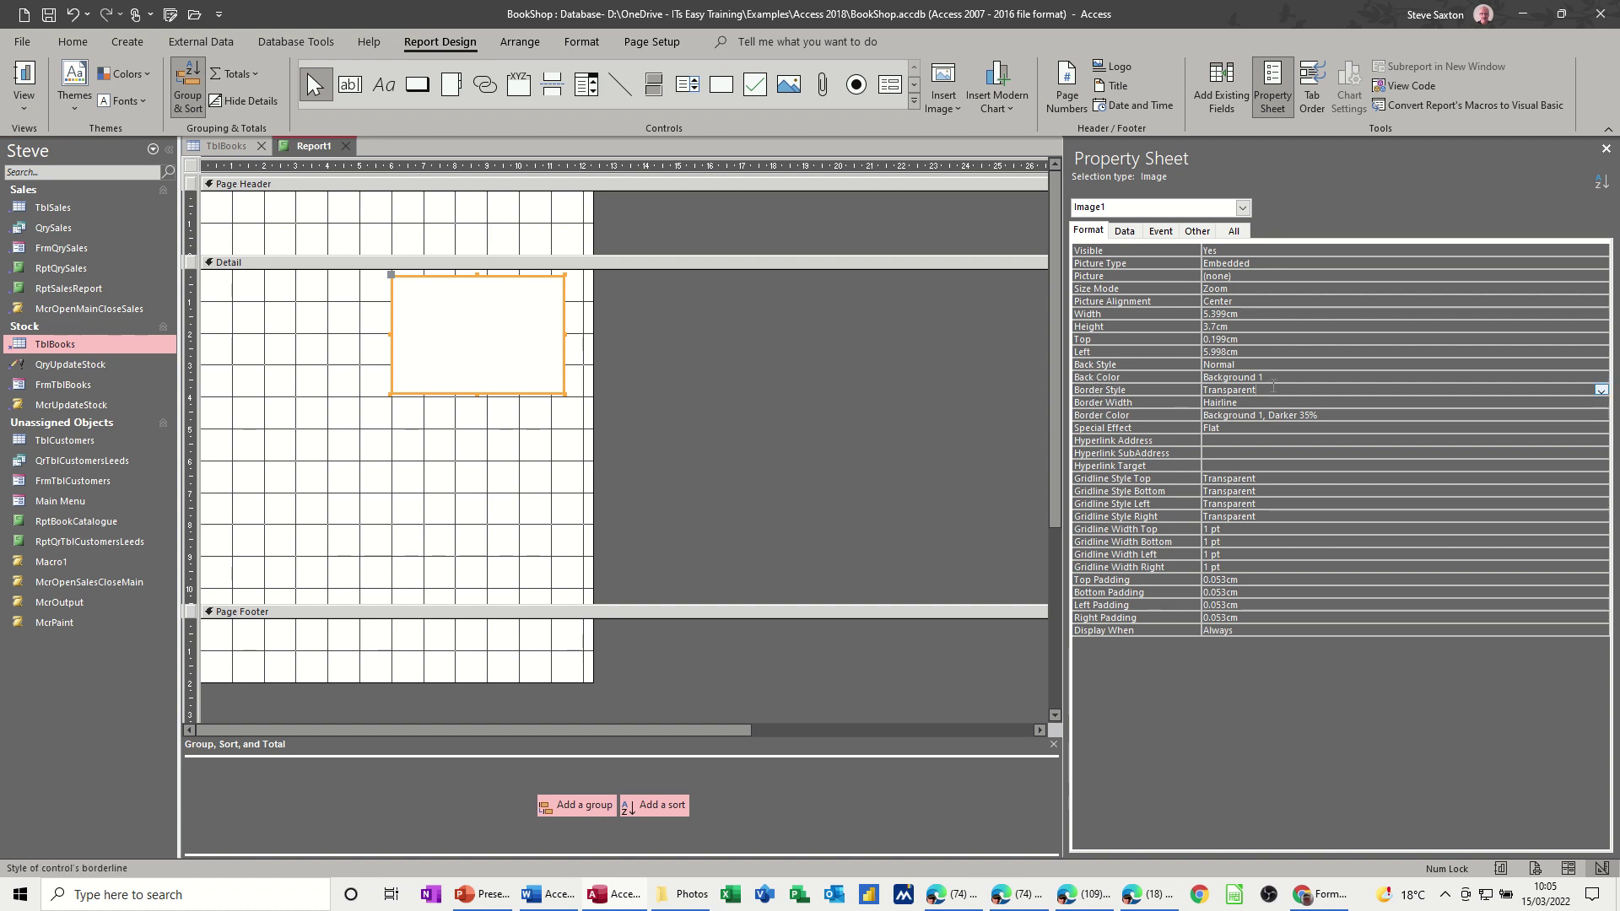
left_click(1601, 390)
left_click(1446, 414)
left_click(1296, 402)
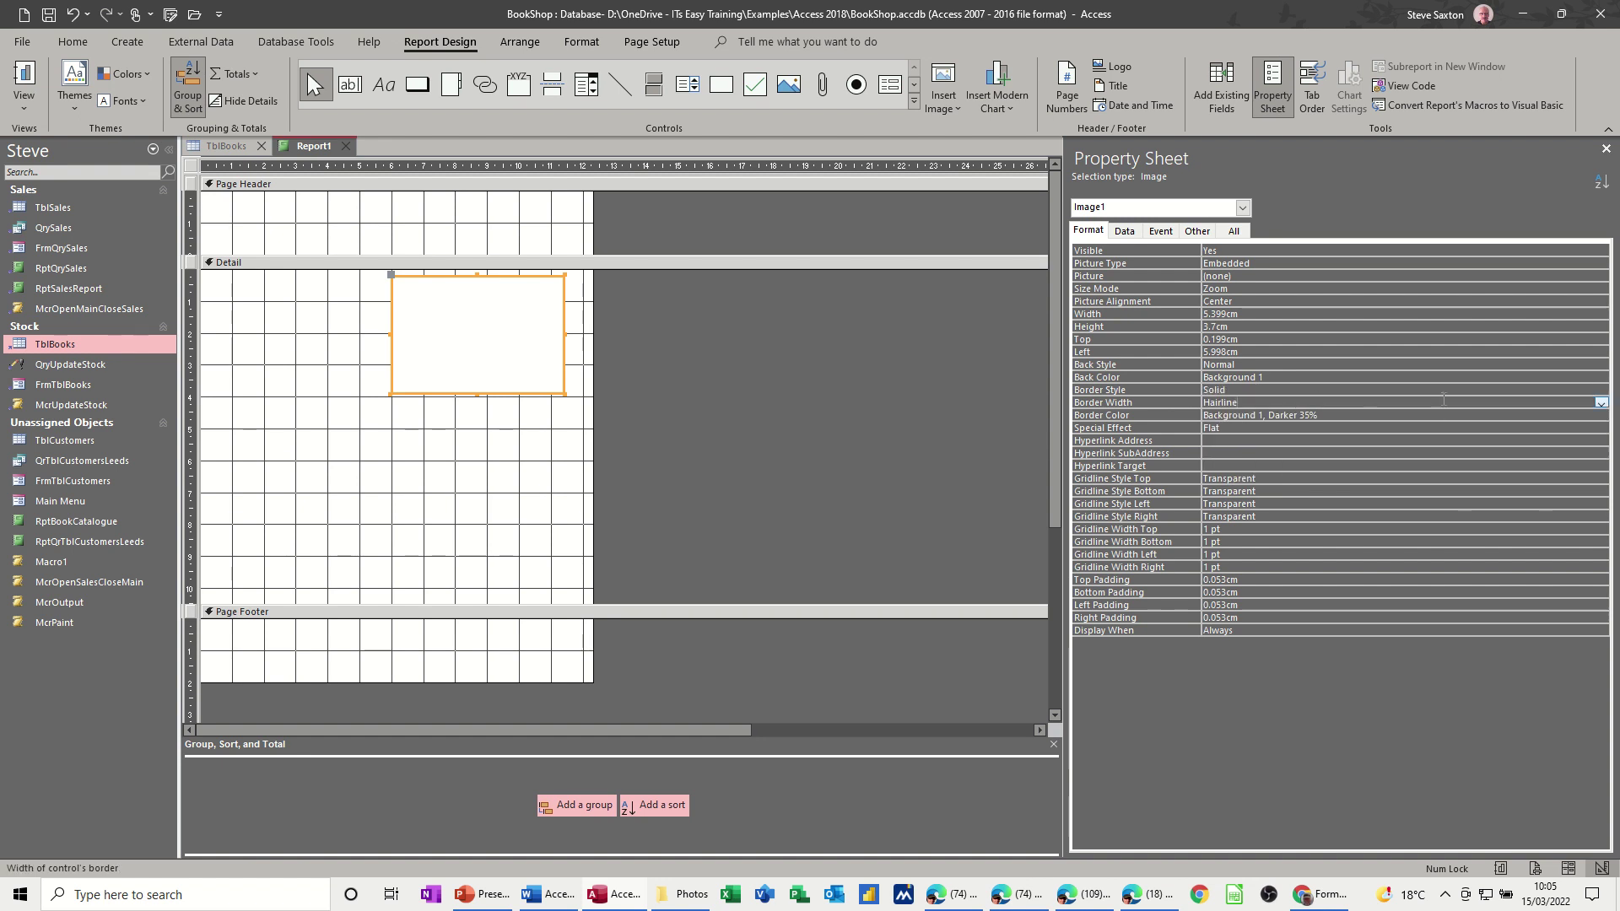
left_click(1601, 402)
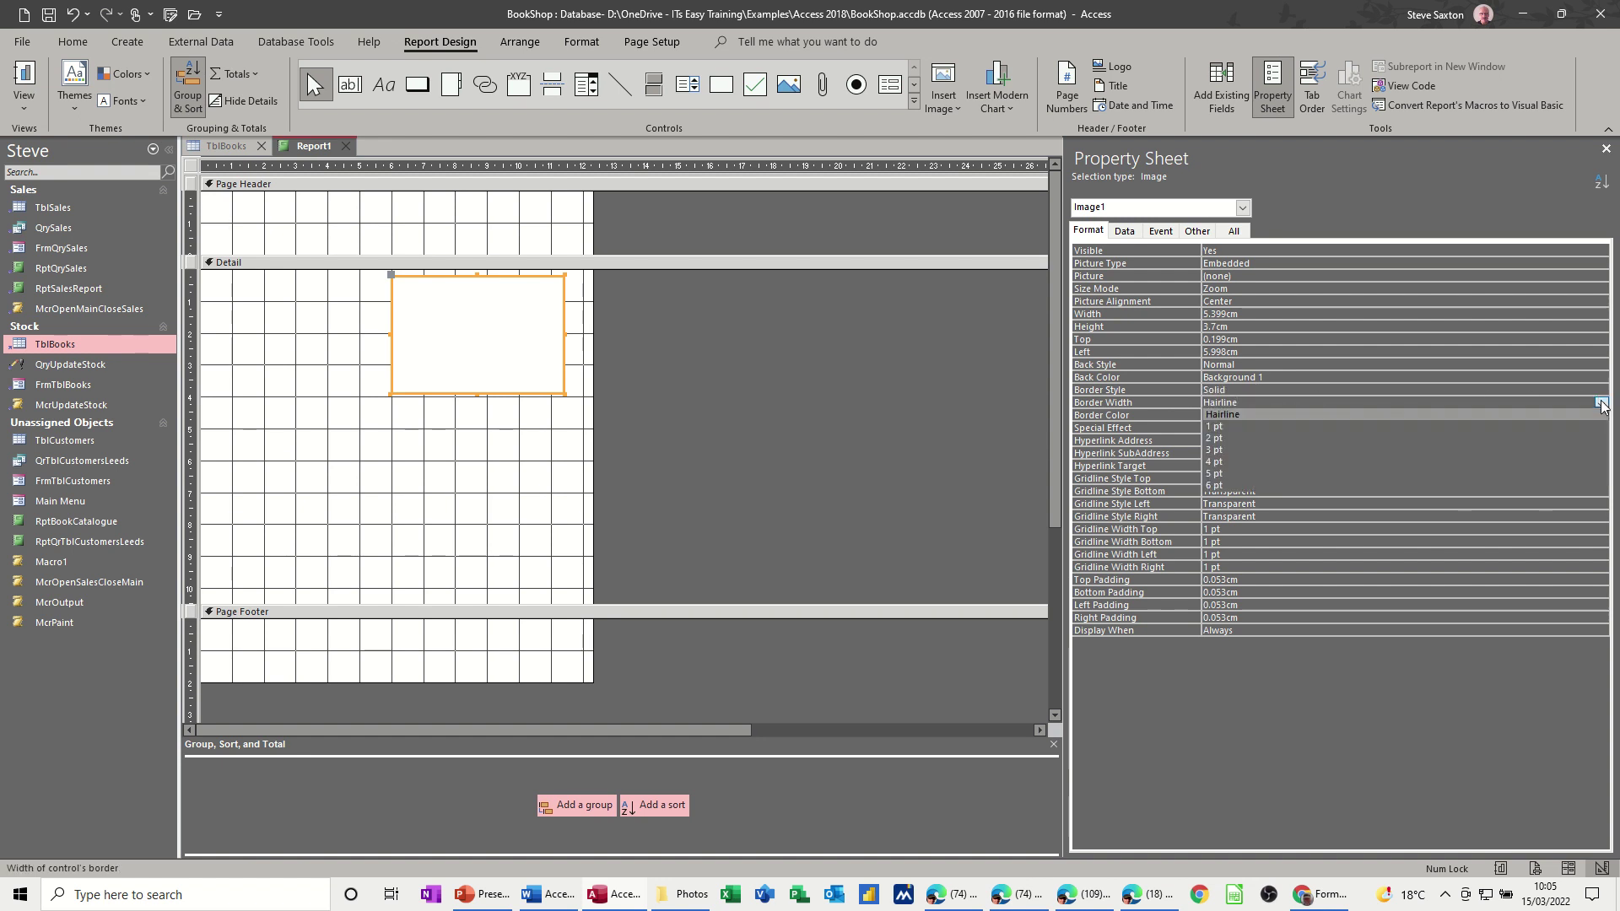
left_click(1419, 436)
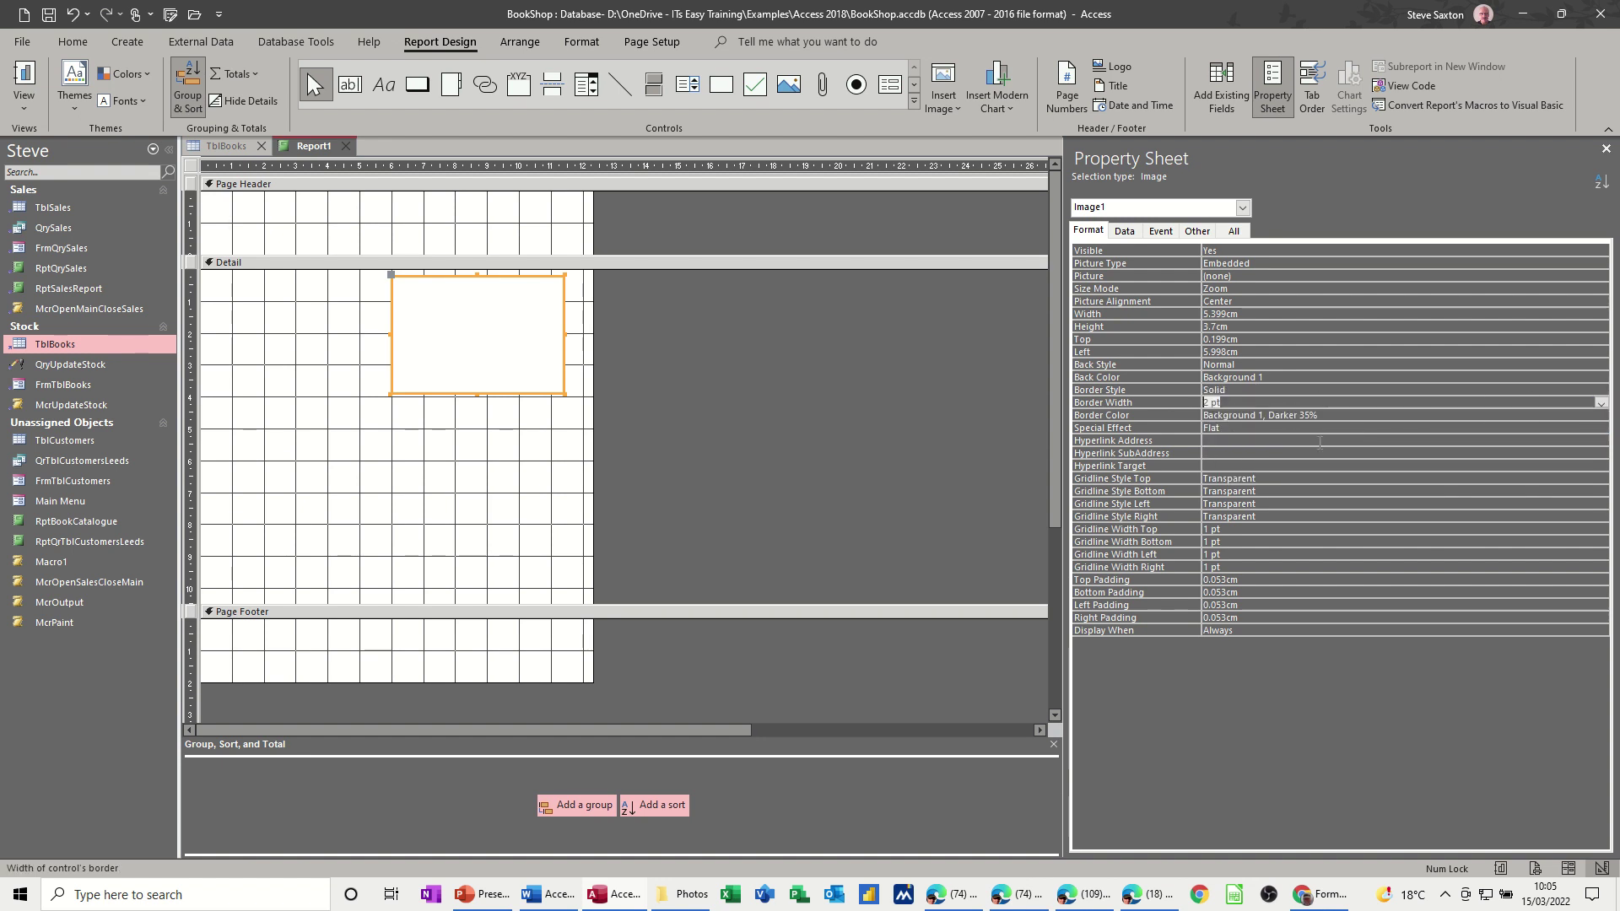
left_click(25, 91)
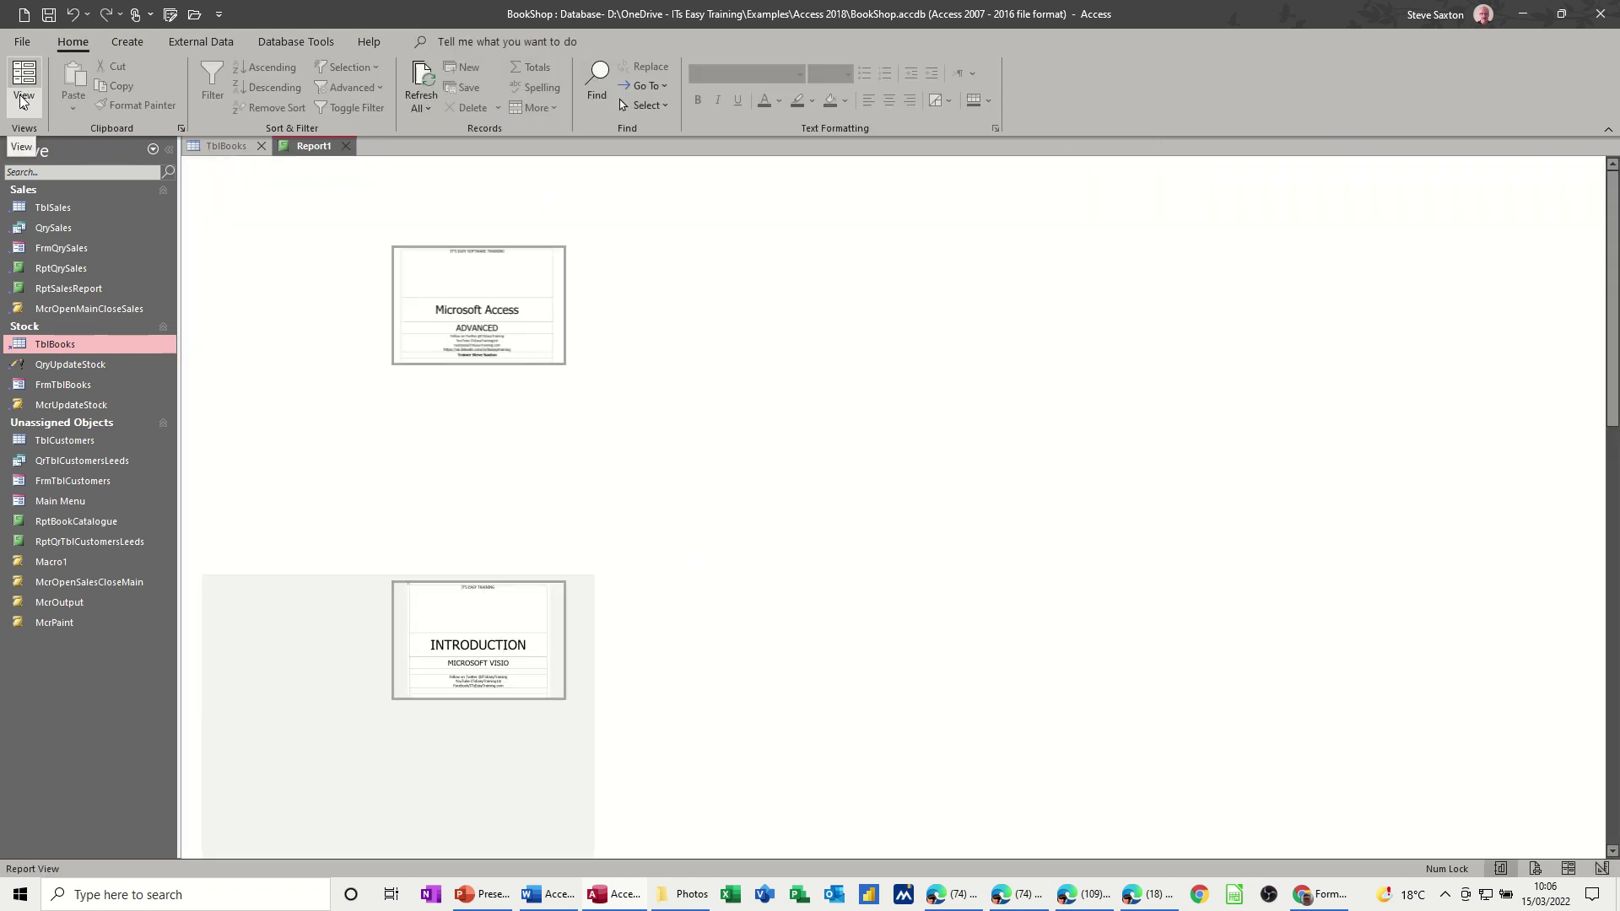
left_click(20, 101)
Shorten the Detail section and place the Title field there without its label.
left_click(62, 258)
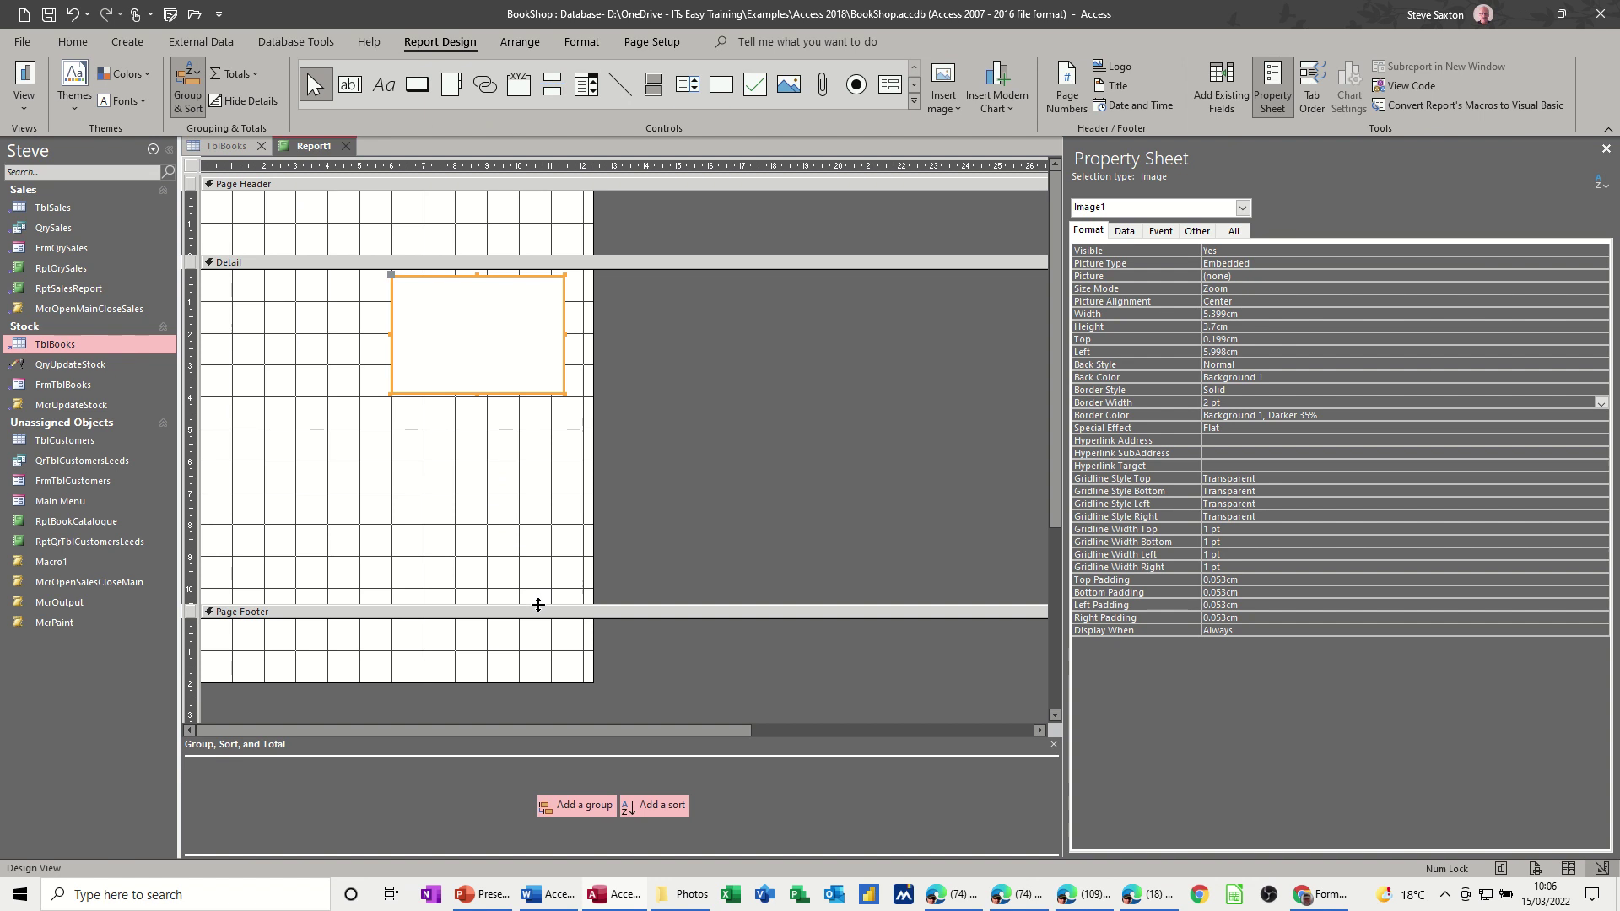
left_click_drag(538, 605, 554, 396)
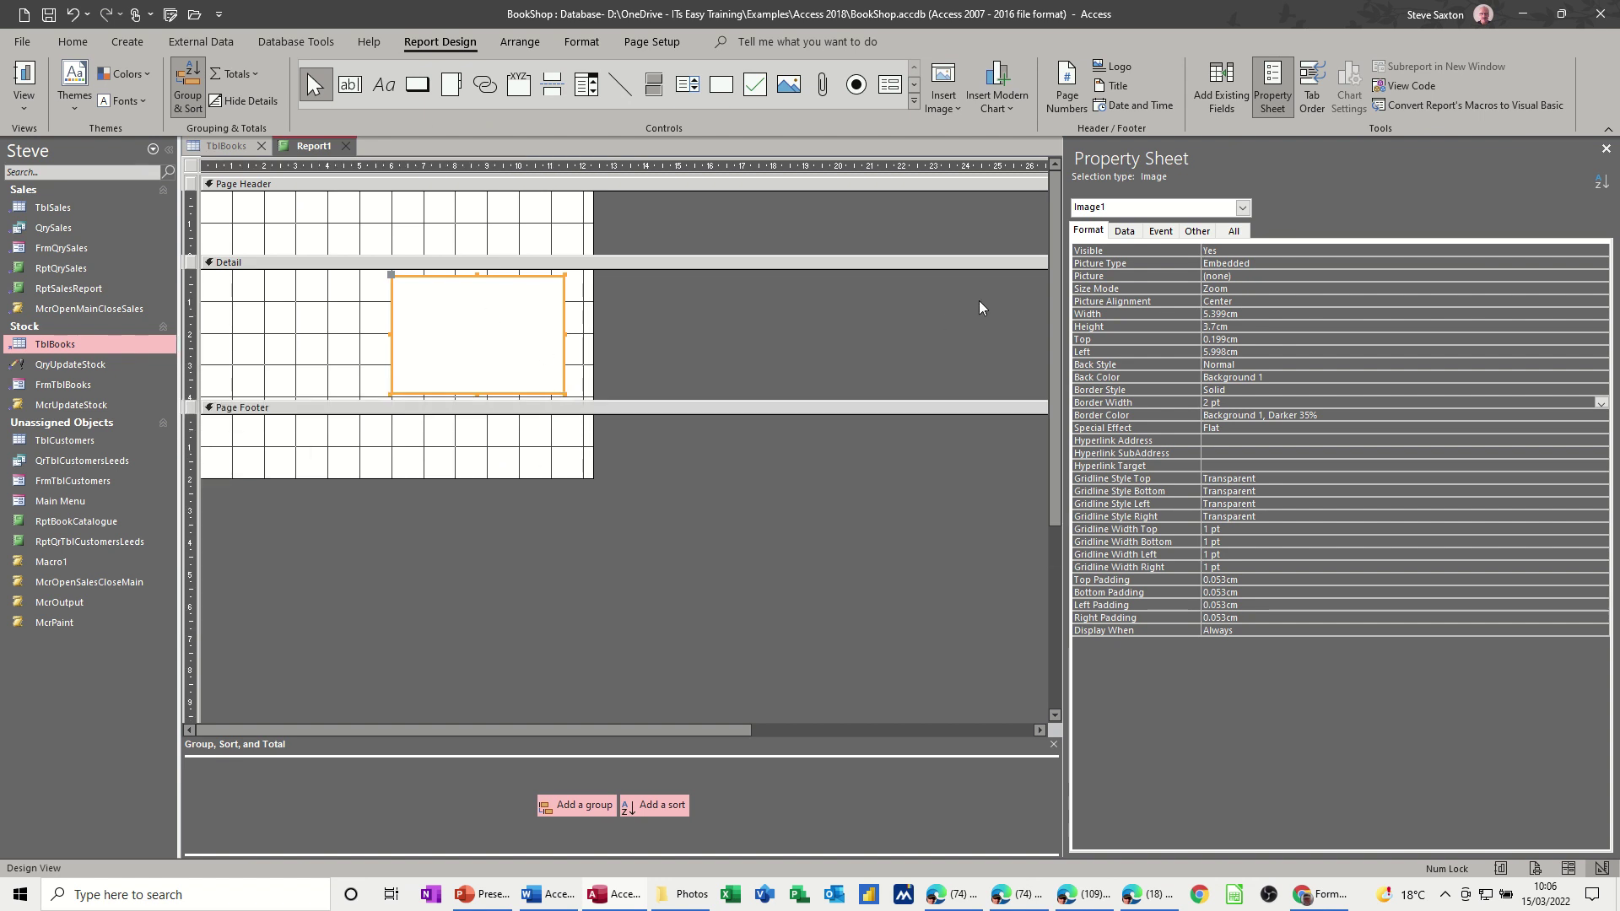
left_click(1223, 94)
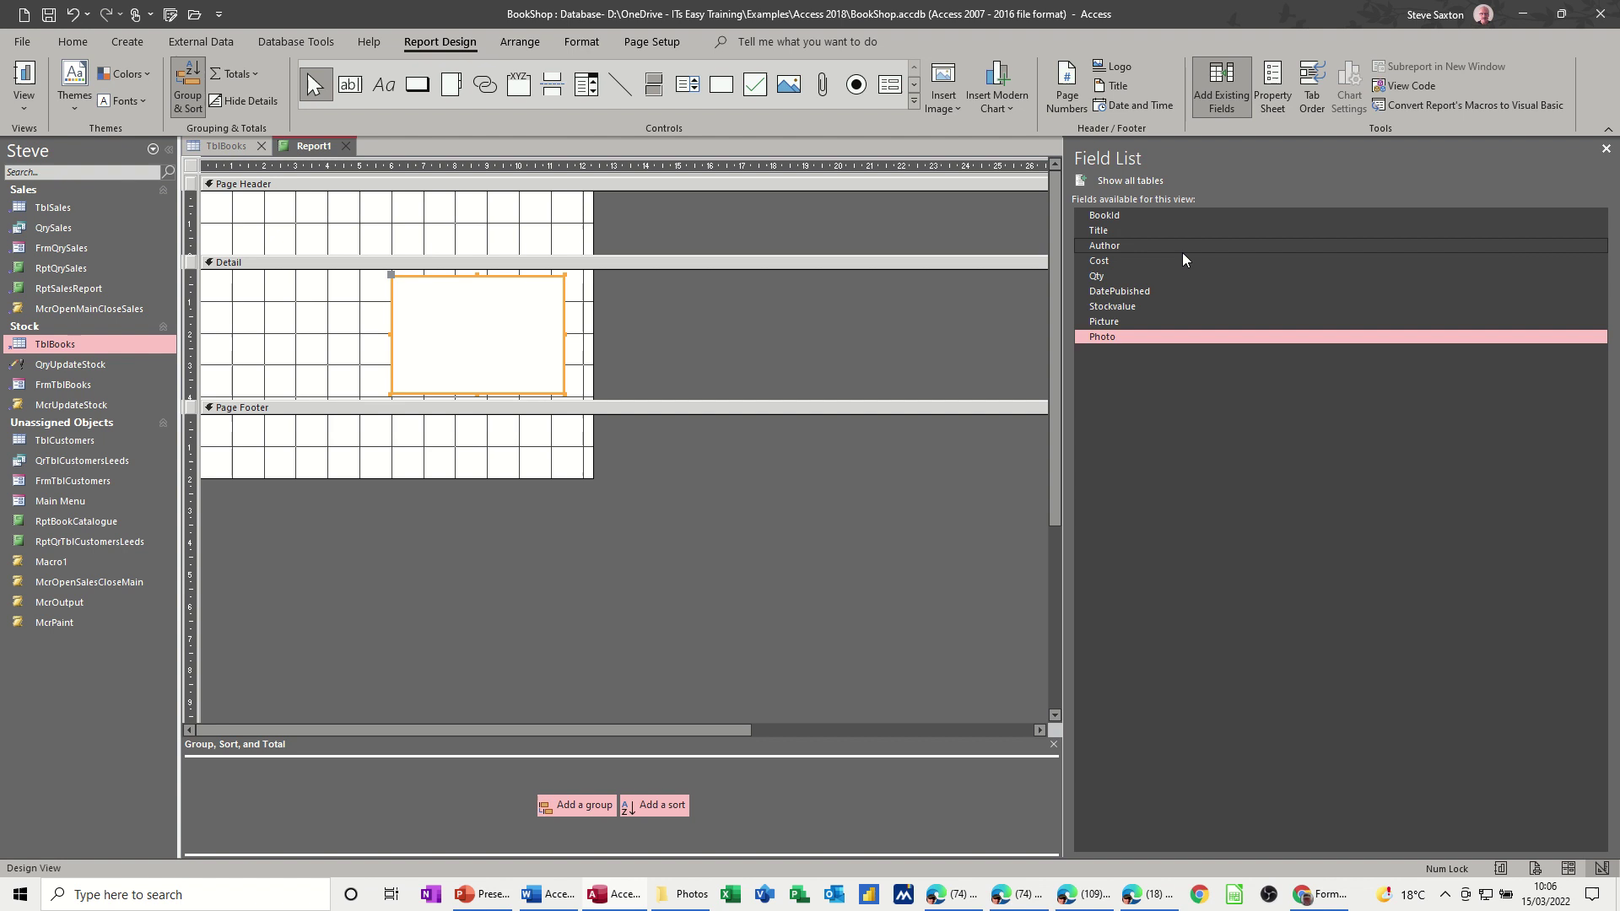
left_click_drag(1098, 230, 270, 279)
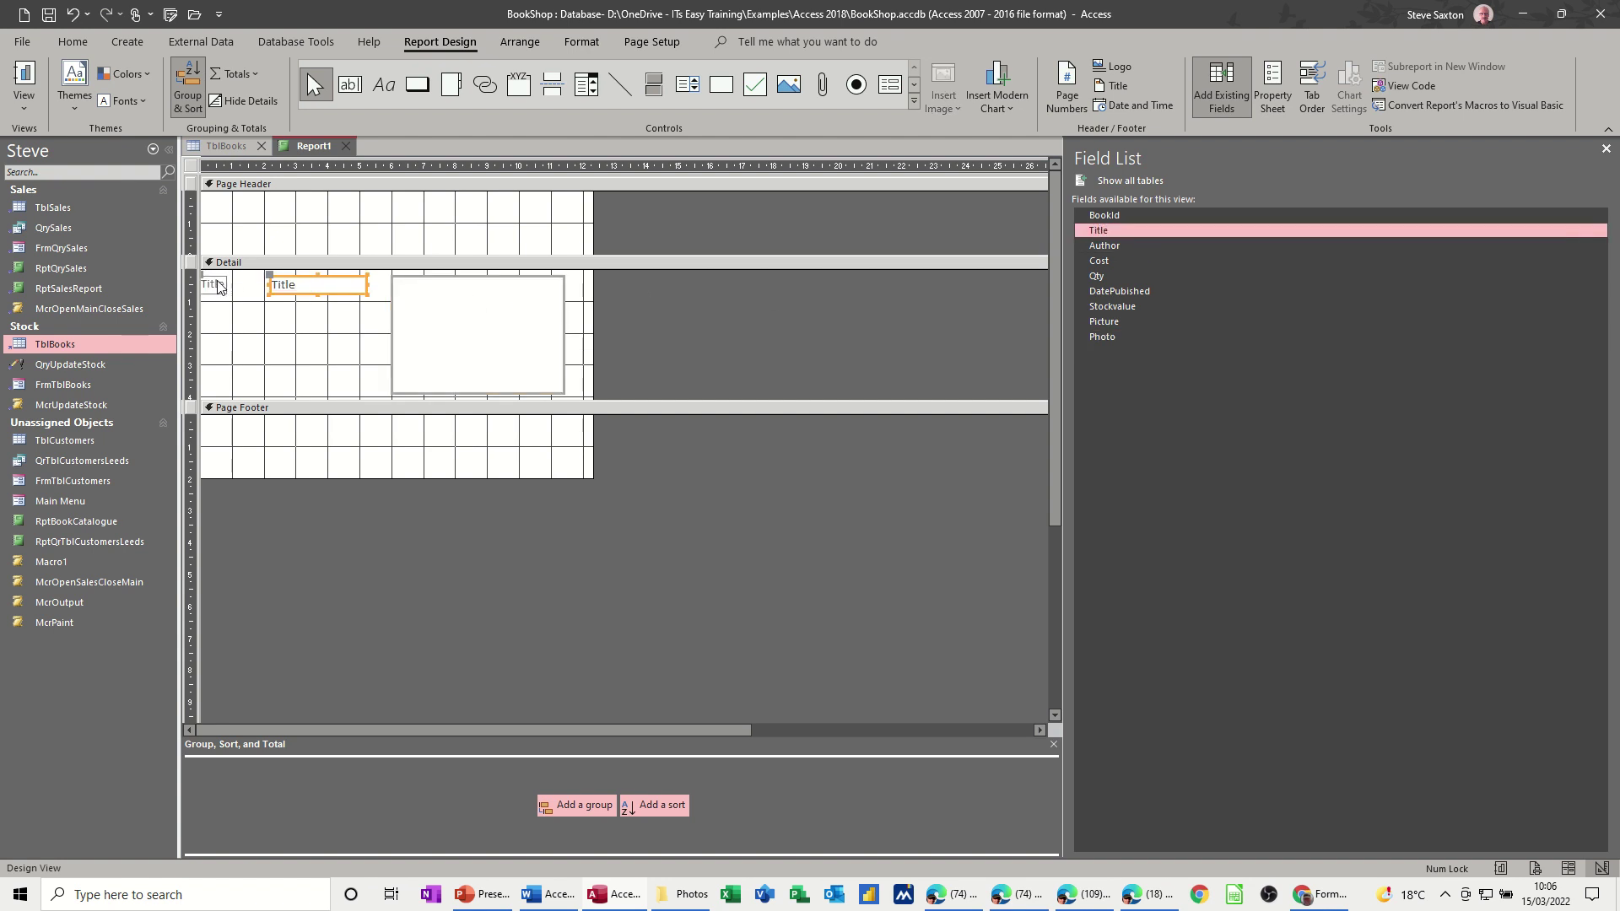
left_click(215, 284)
key("Delete")
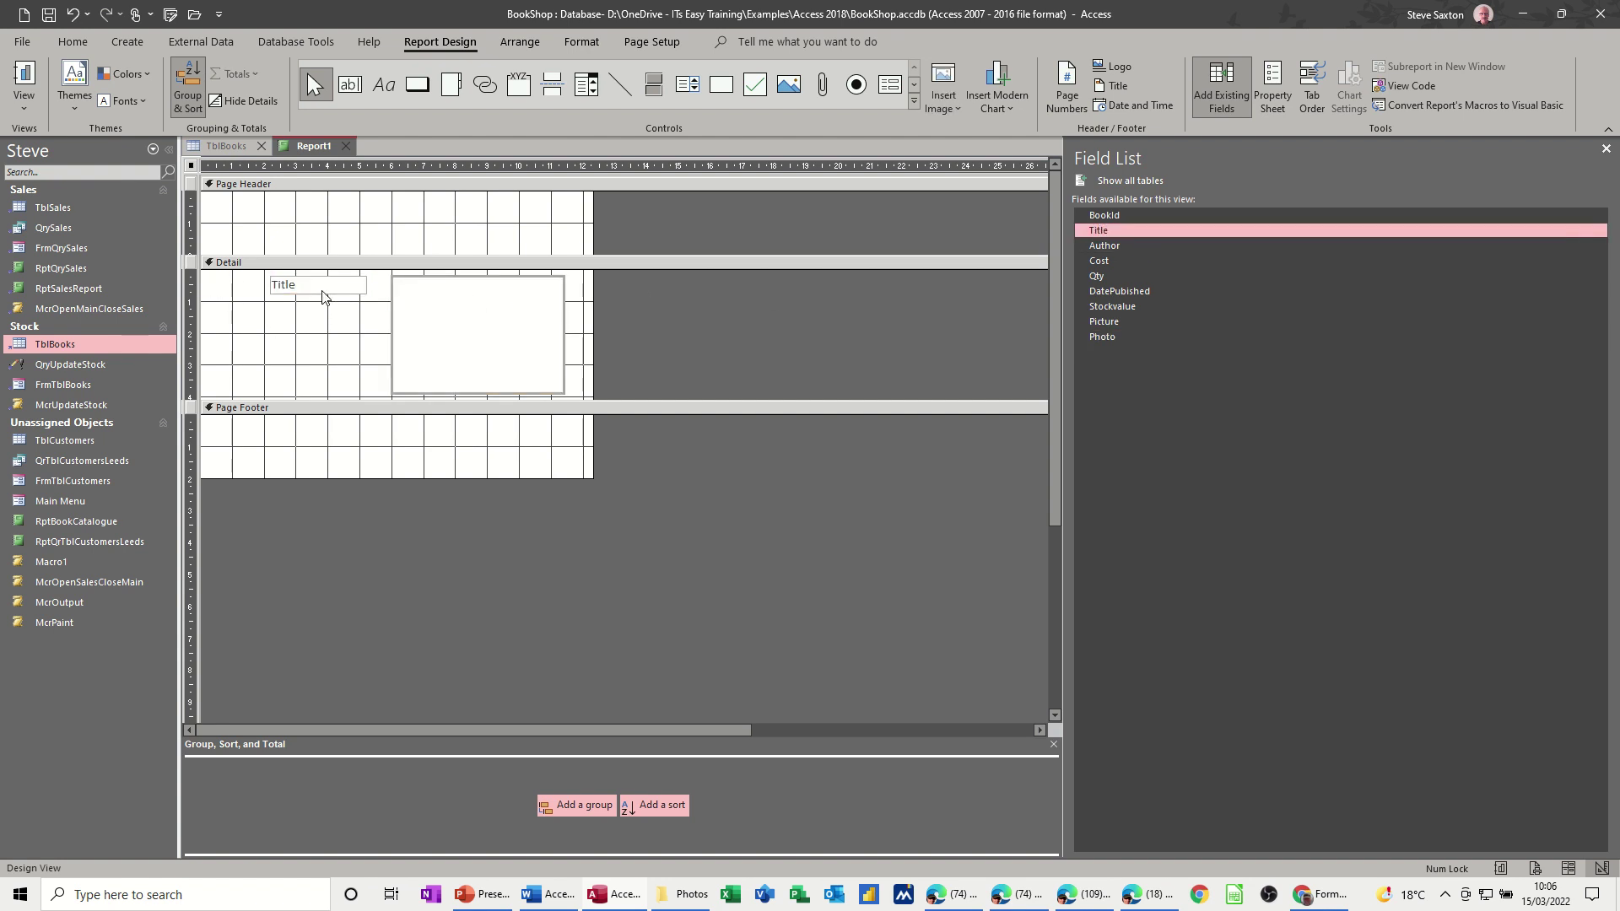
left_click(322, 291)
left_click_drag(323, 291, 315, 290)
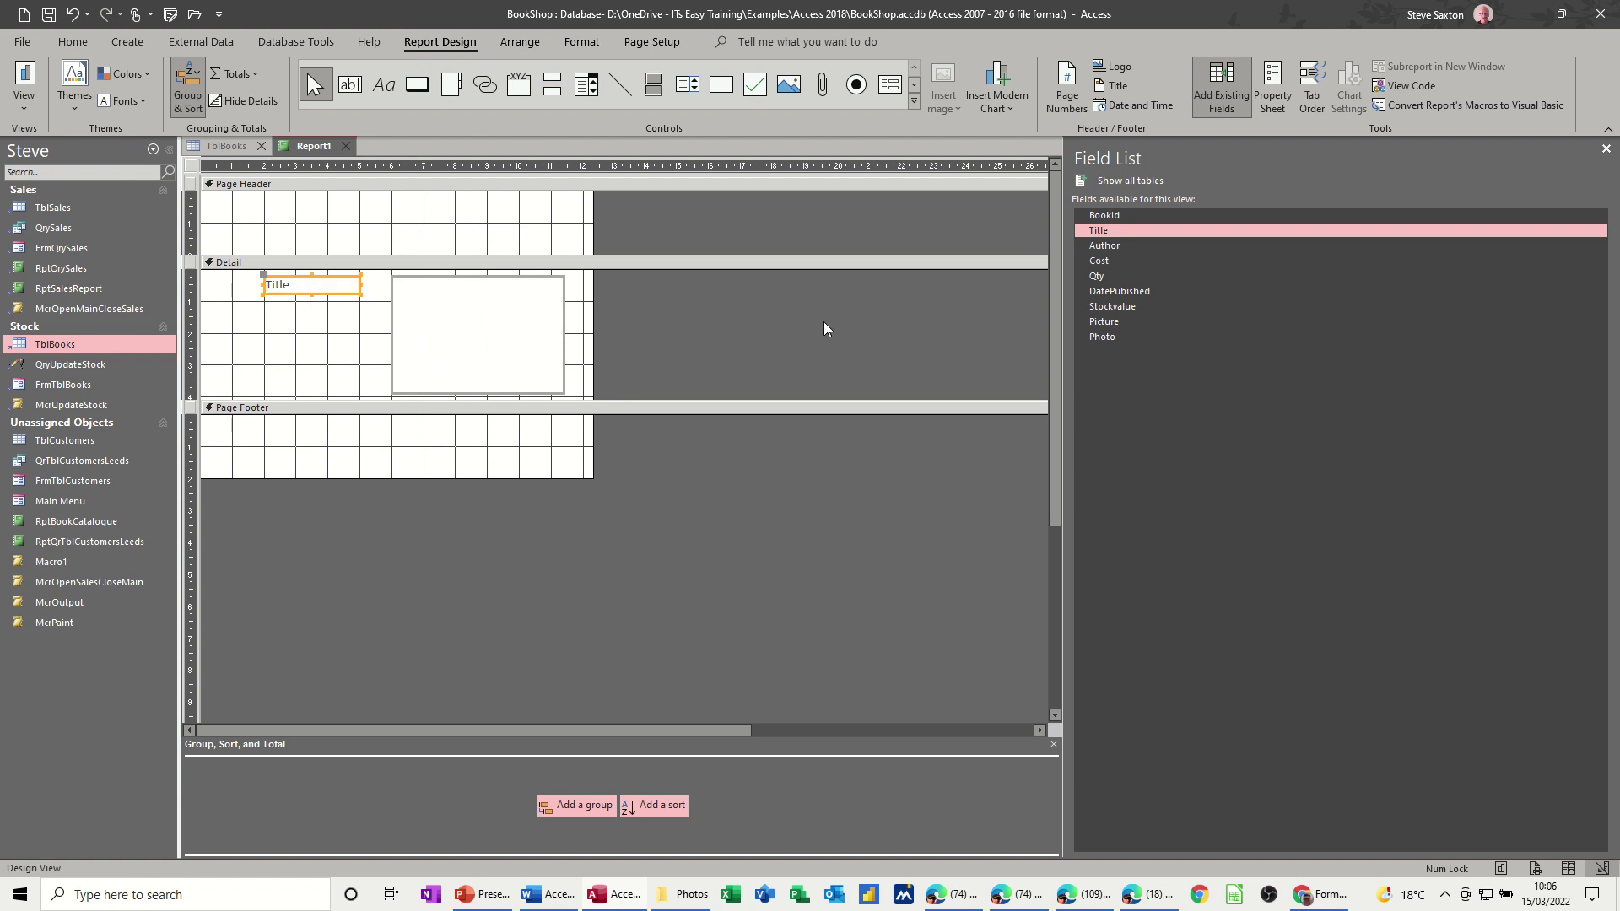
Add Author and Cost below Title without labels, then select all three boxes.
left_click_drag(1105, 246, 301, 318)
left_click(235, 323)
key("Delete")
left_click_drag(1107, 260, 295, 345)
left_click(223, 355)
key("Delete")
left_click(320, 353)
left_click_drag(248, 276, 364, 352)
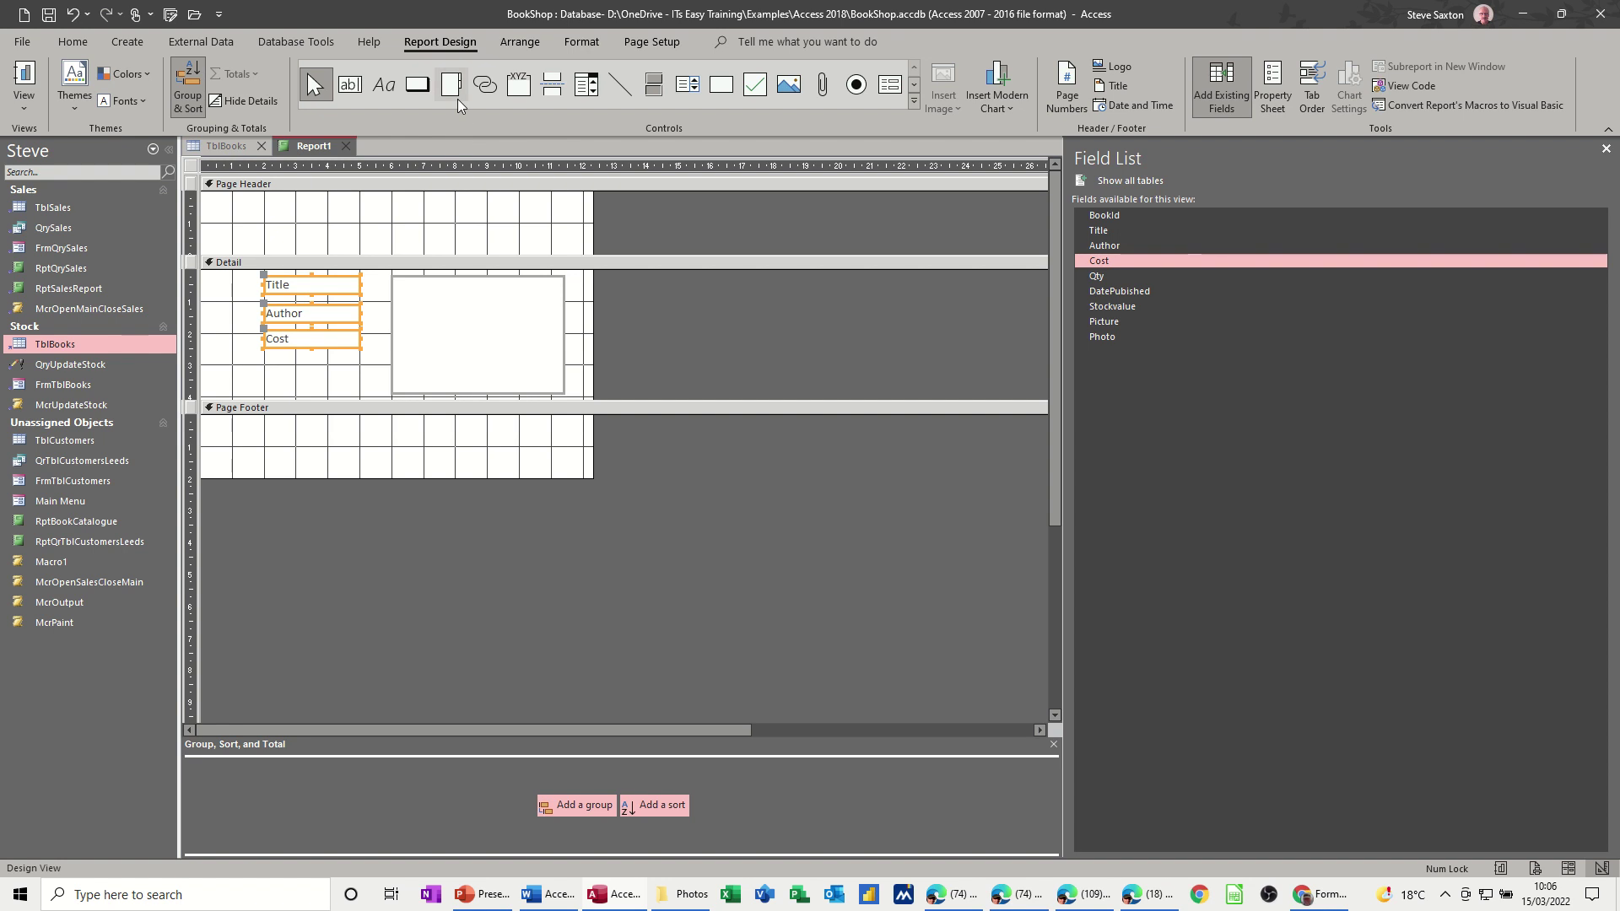
Apply a Stacked layout to Title, Author and Cost, preview the report, then return to Design View.
left_click(518, 47)
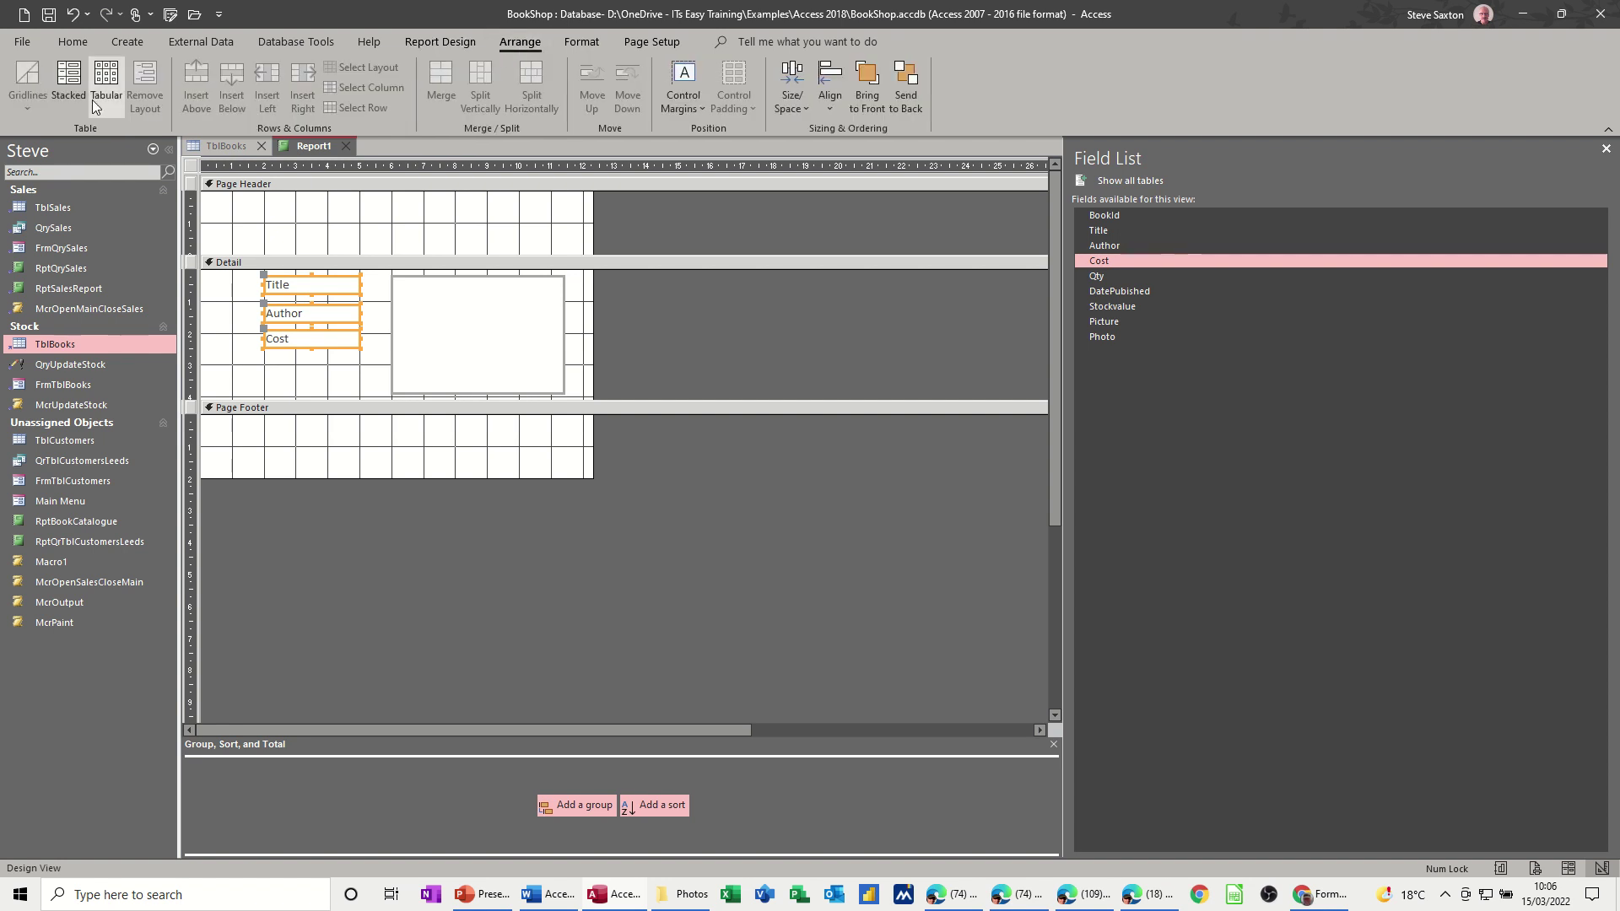
left_click(72, 86)
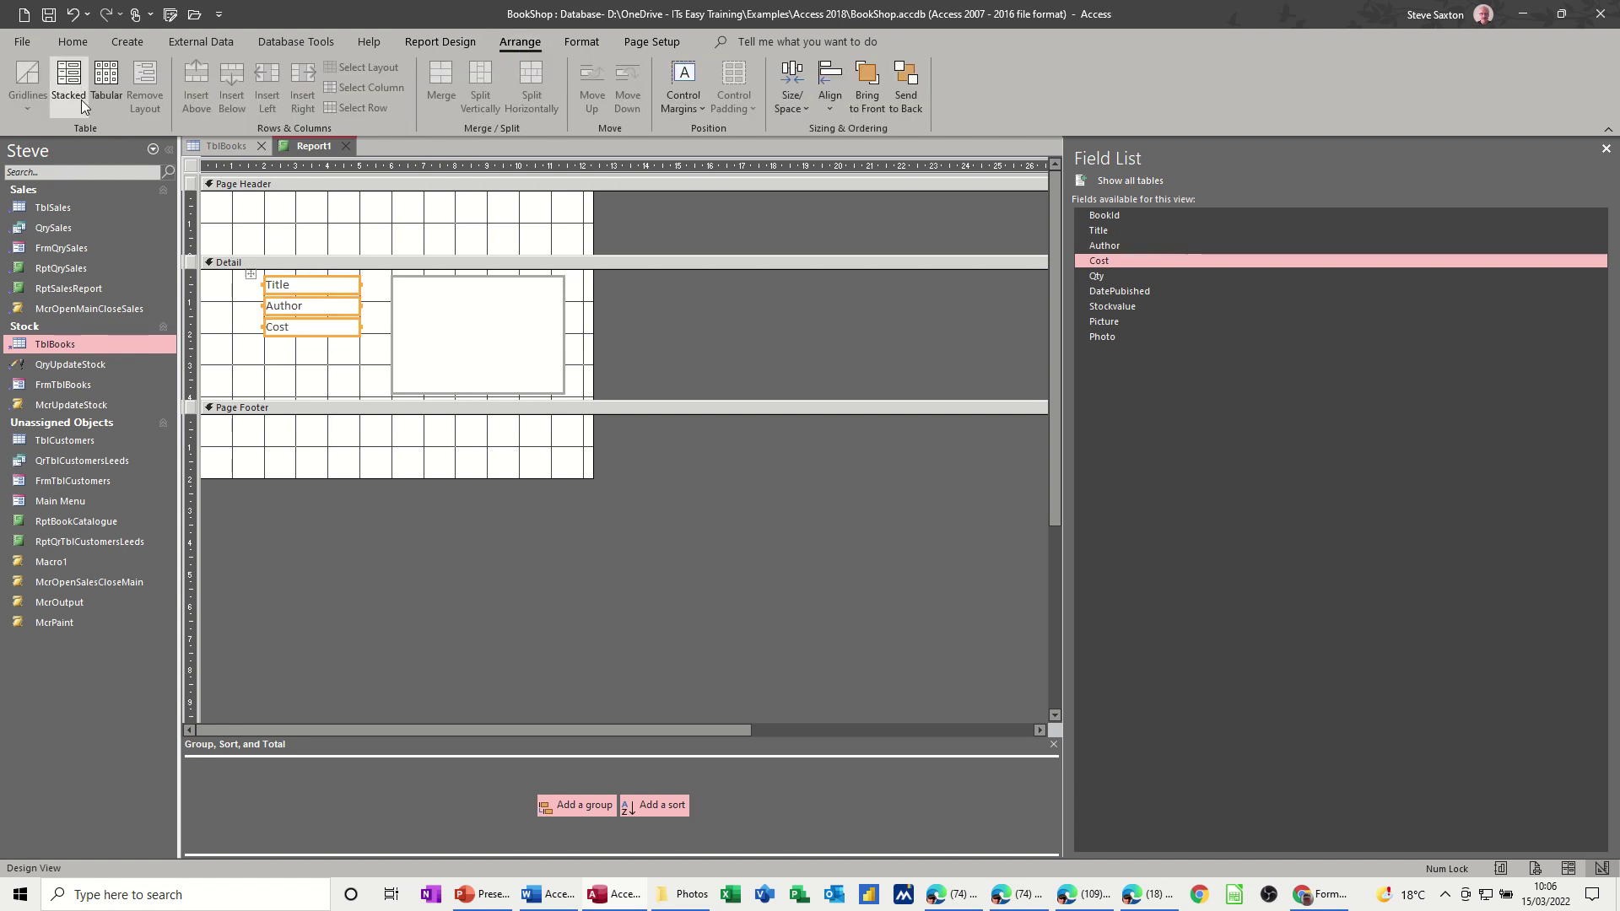
left_click(432, 45)
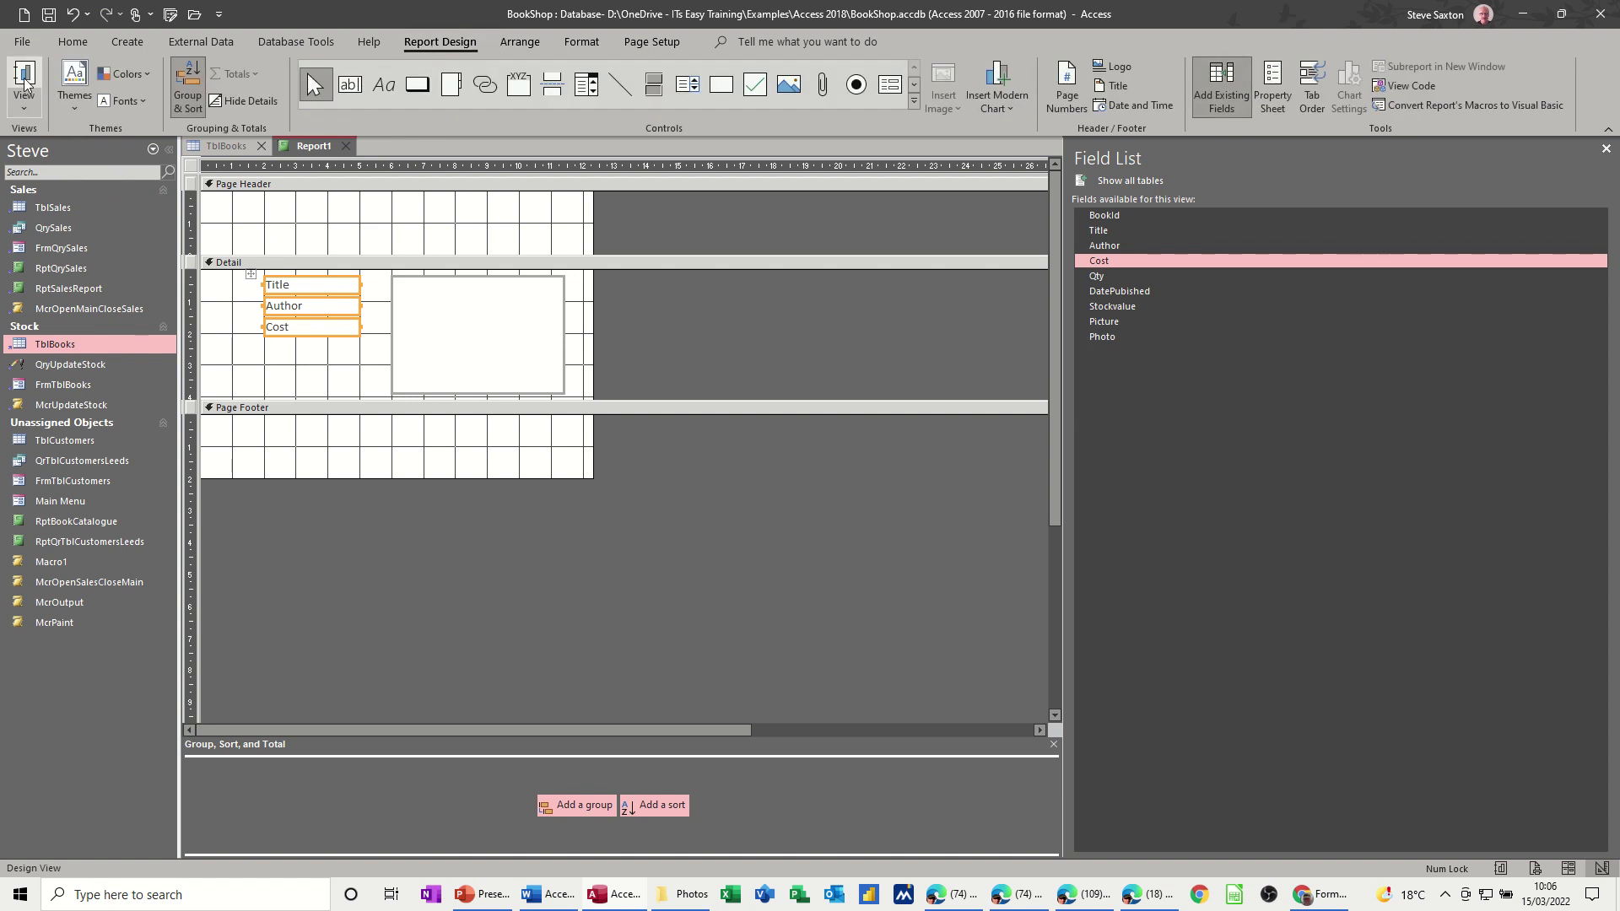
left_click(24, 80)
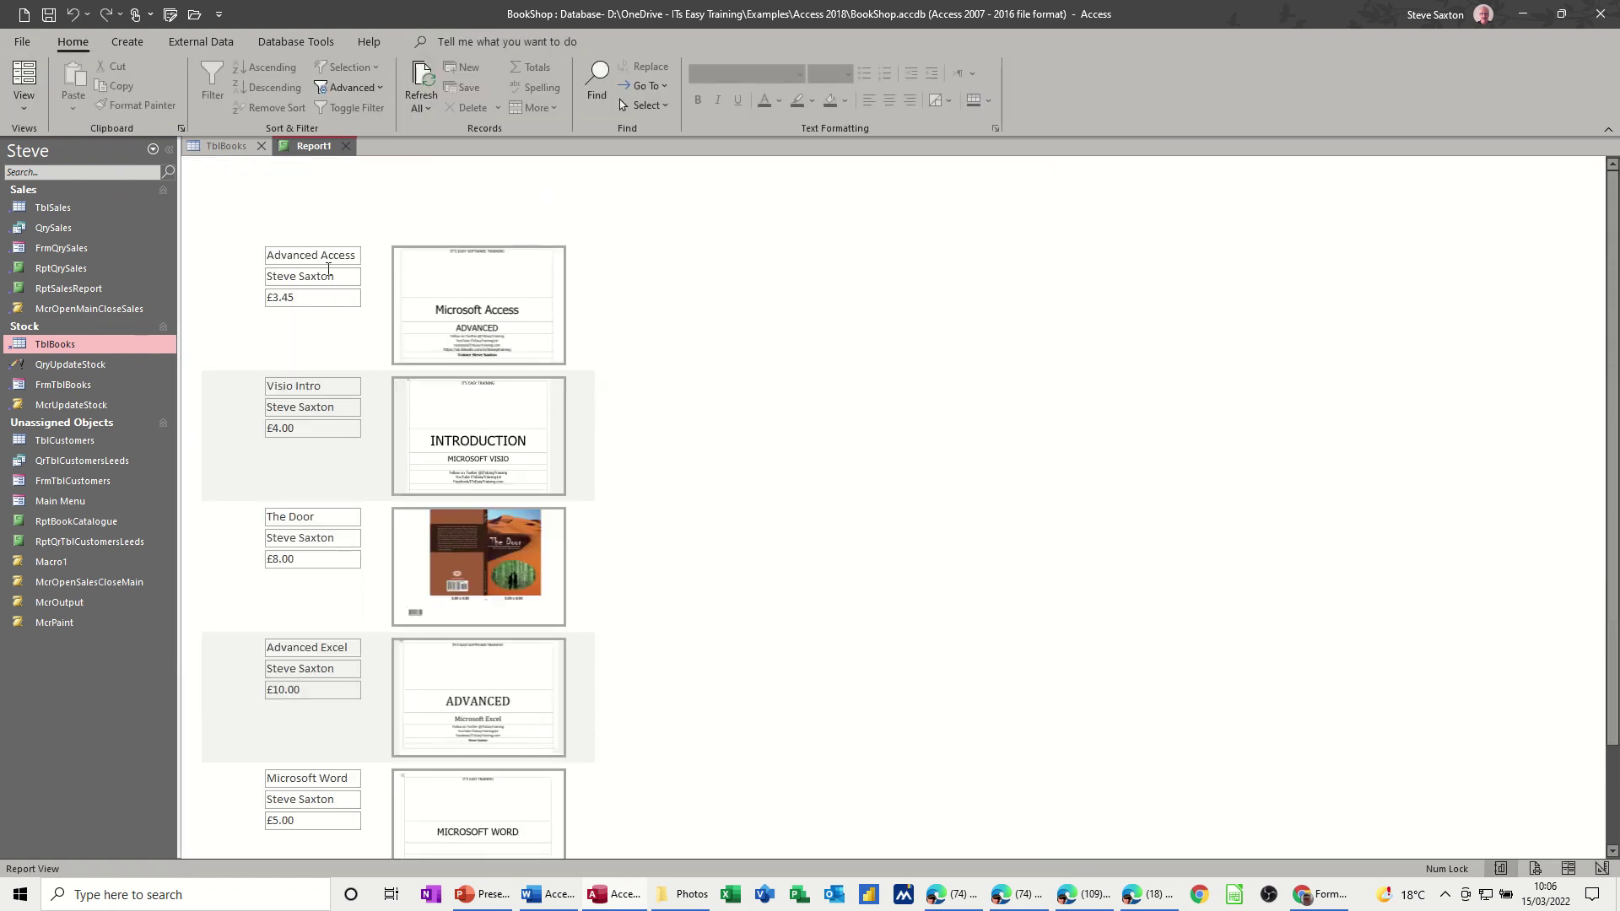
left_click(23, 100)
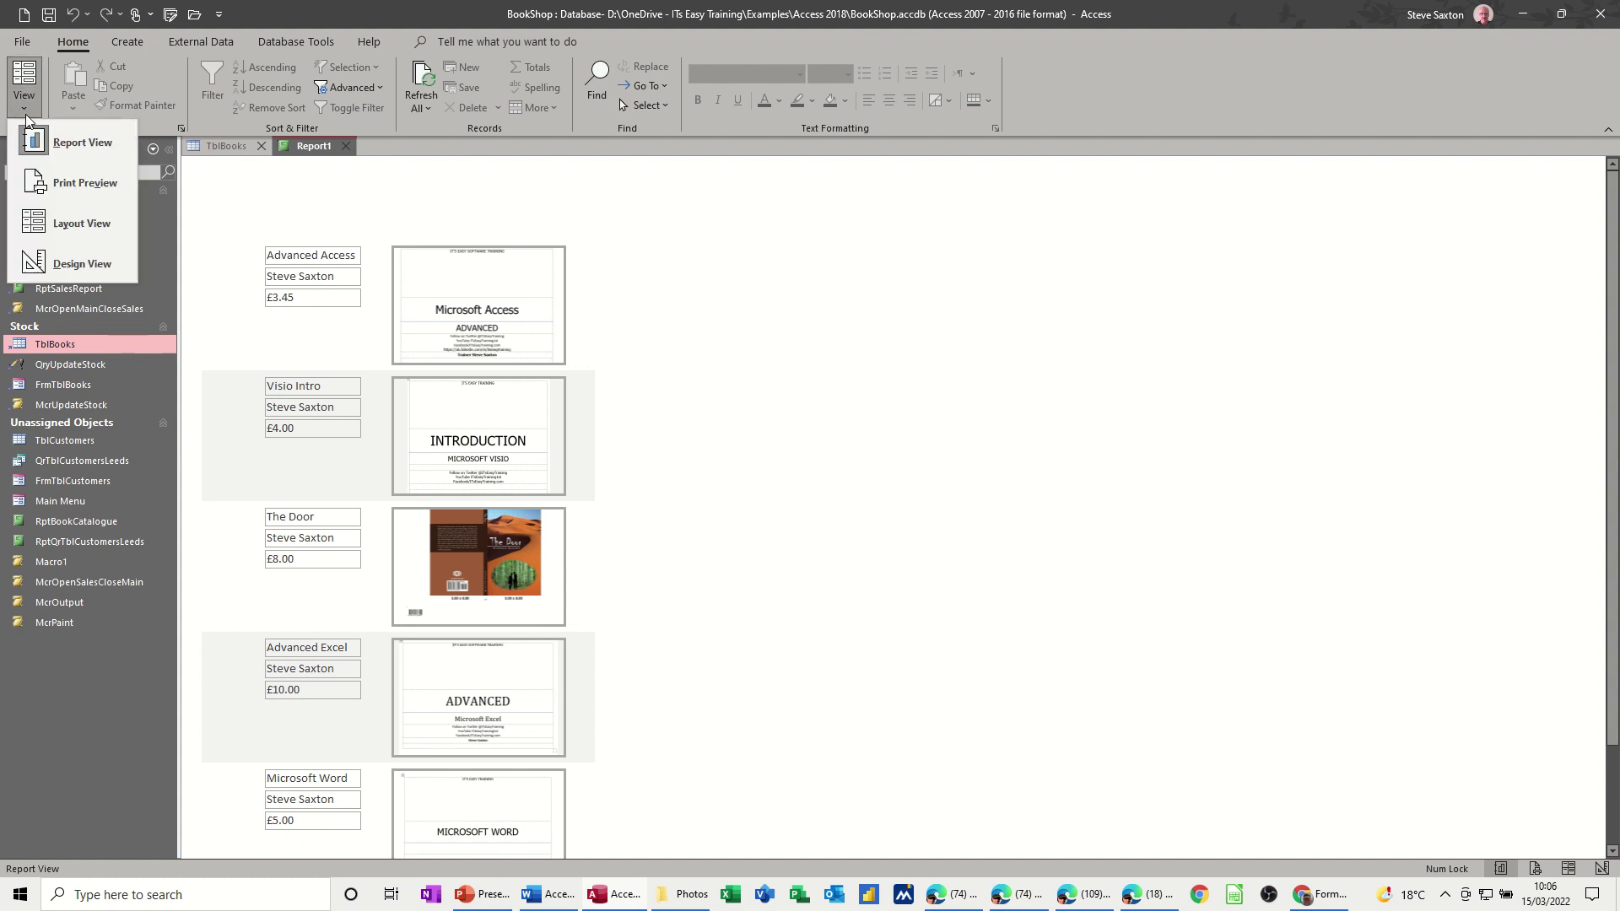
left_click(69, 265)
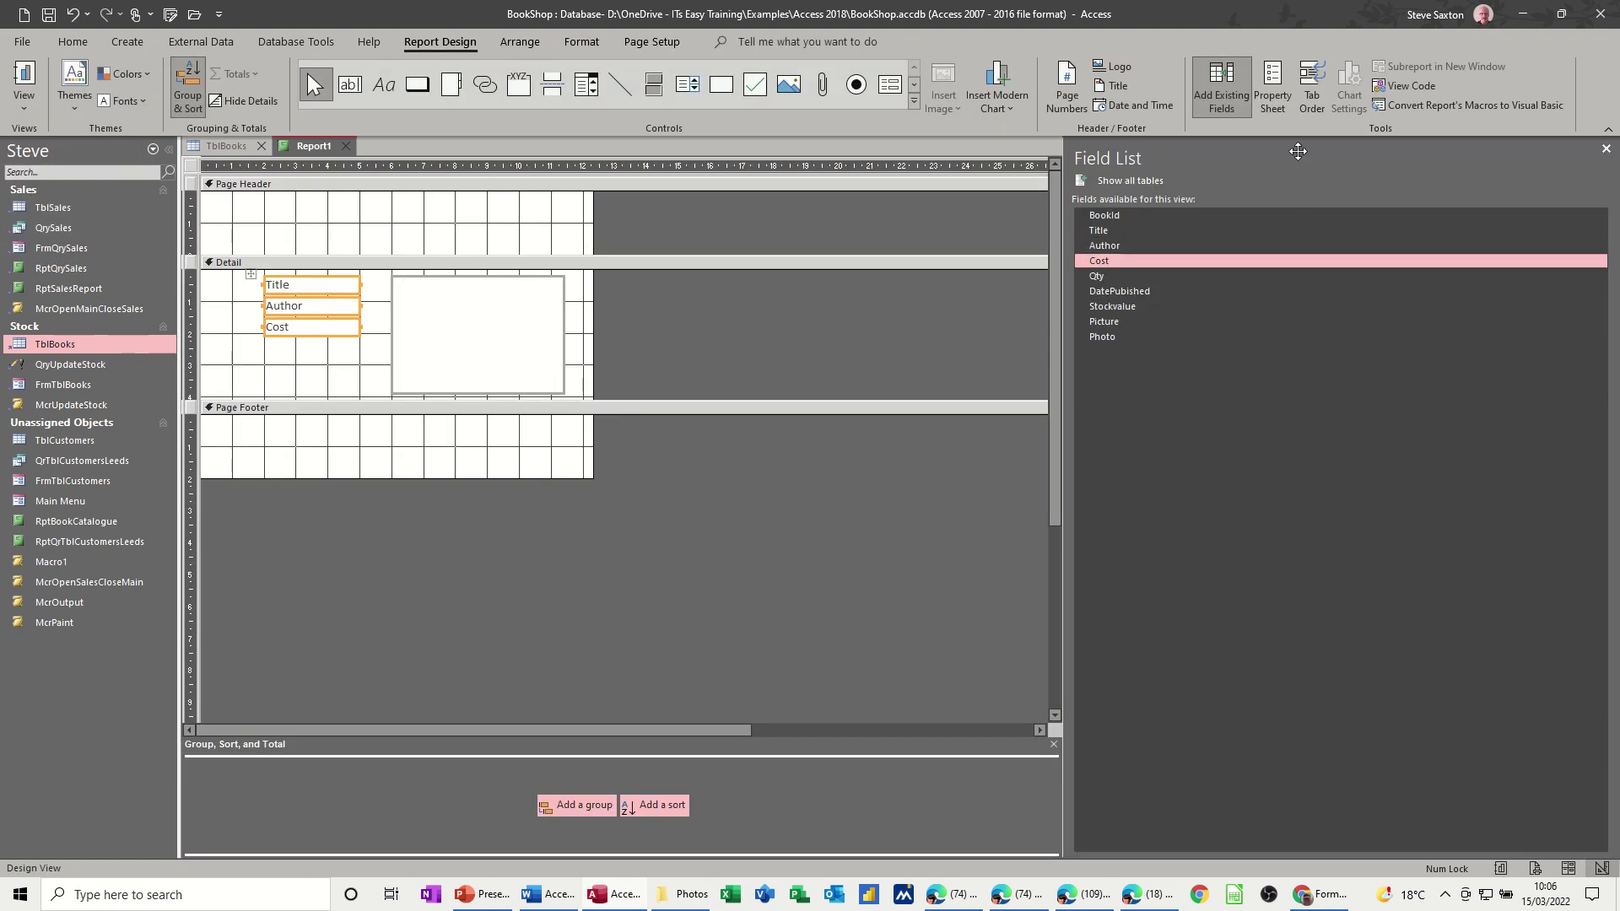
Set the Title, Author and Cost boxes' Border Style to Transparent and preview the report.
left_click(1273, 89)
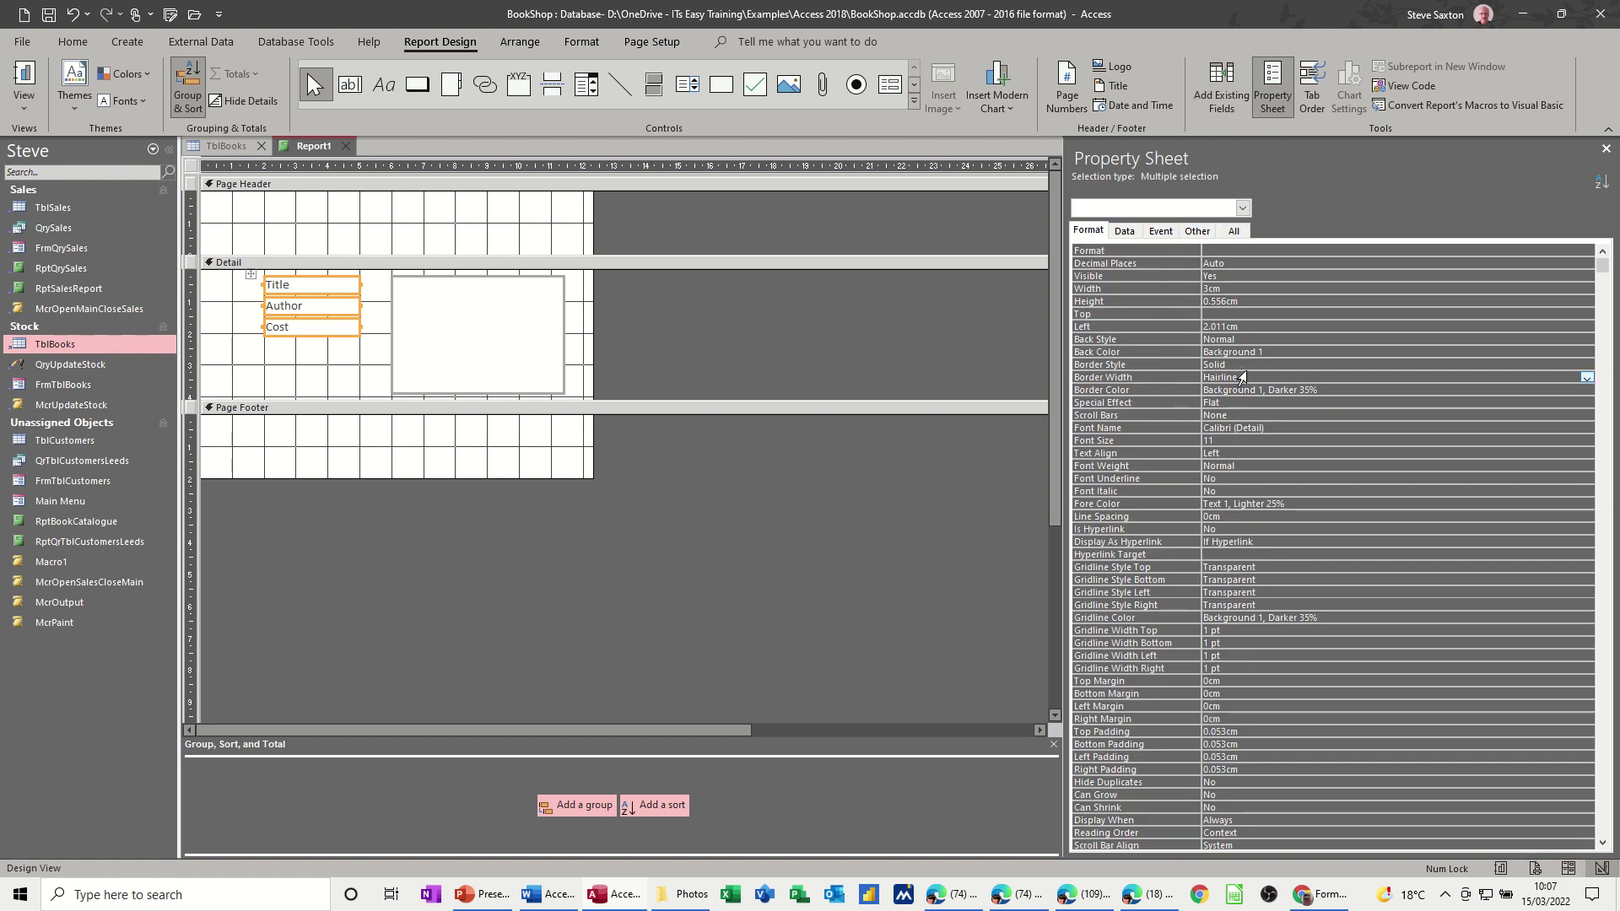
left_click(1483, 364)
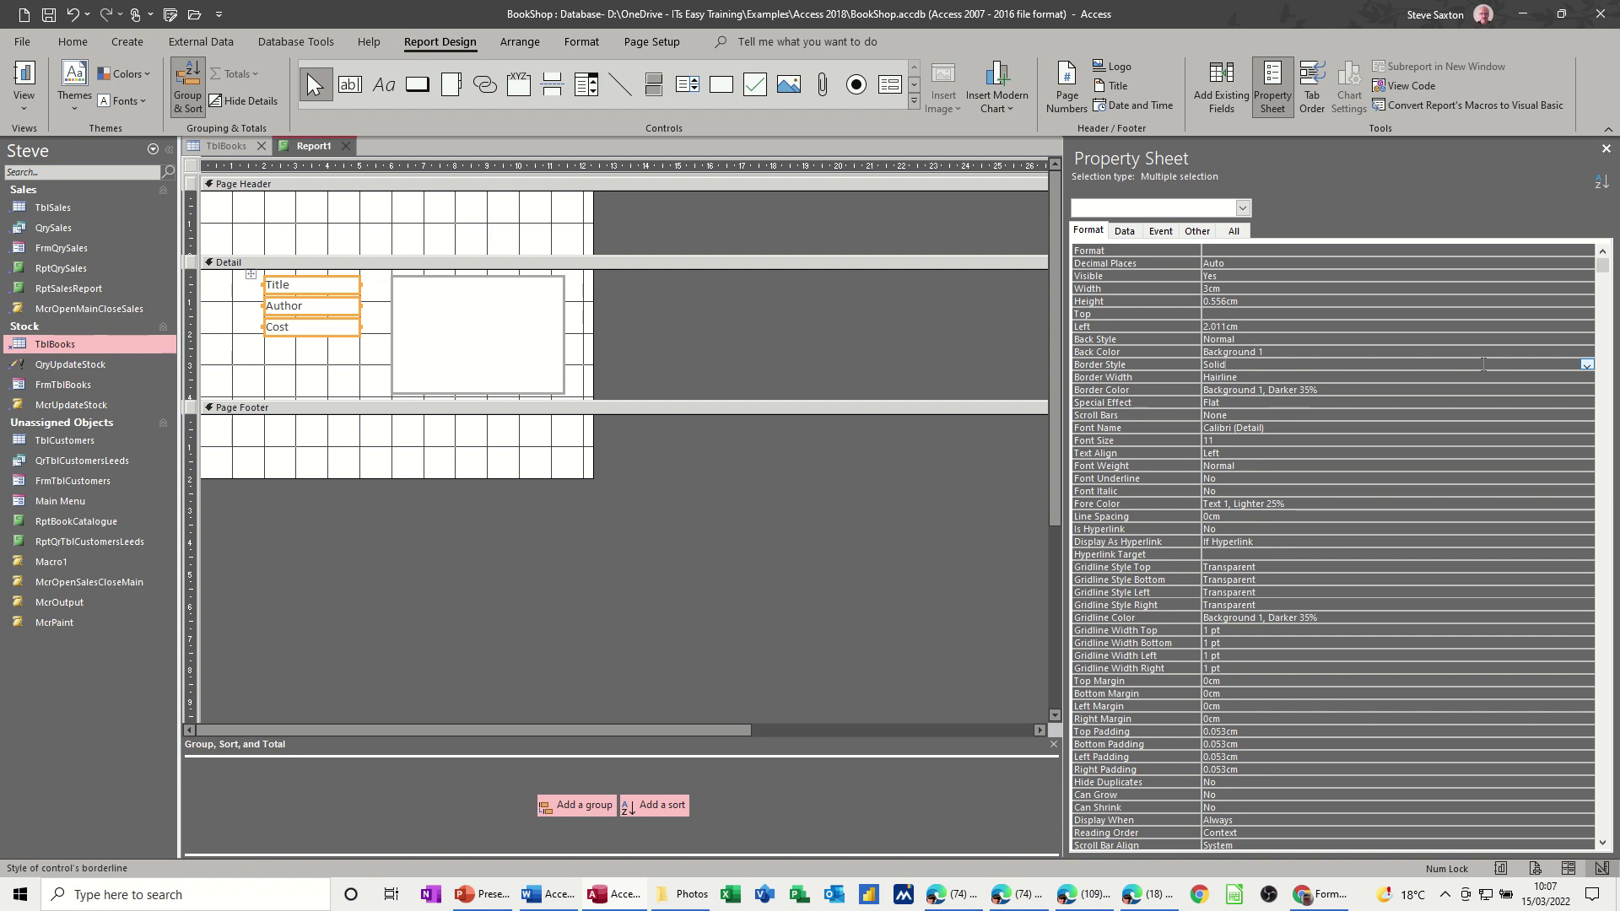
left_click(1587, 364)
left_click(1537, 378)
left_click(1299, 376)
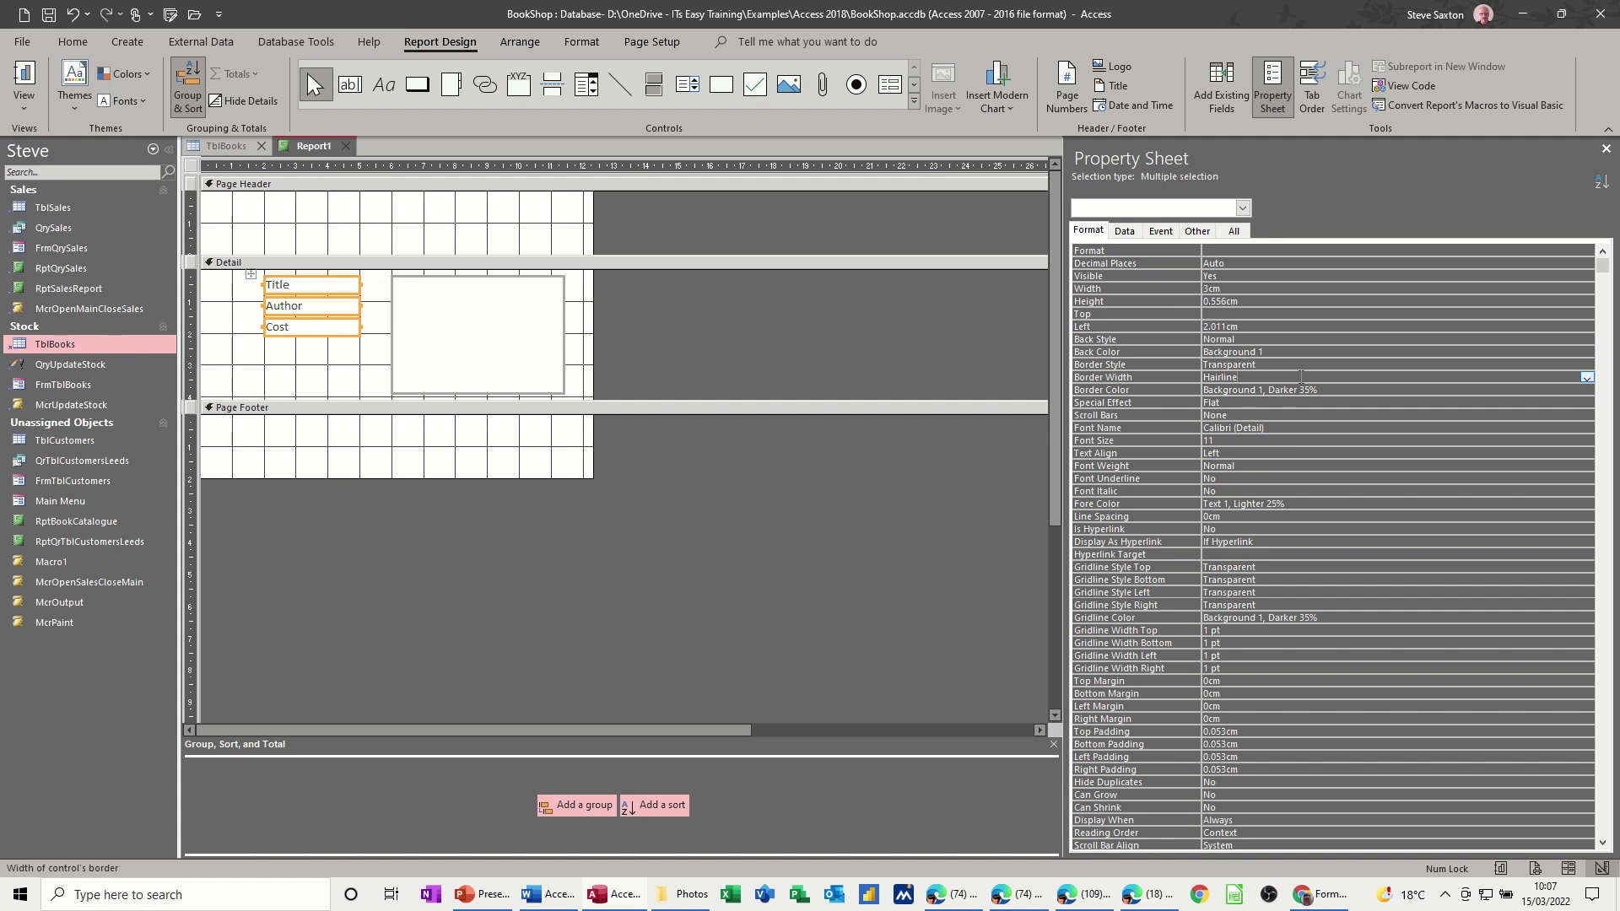
left_click(1586, 379)
left_click(1586, 384)
left_click(16, 72)
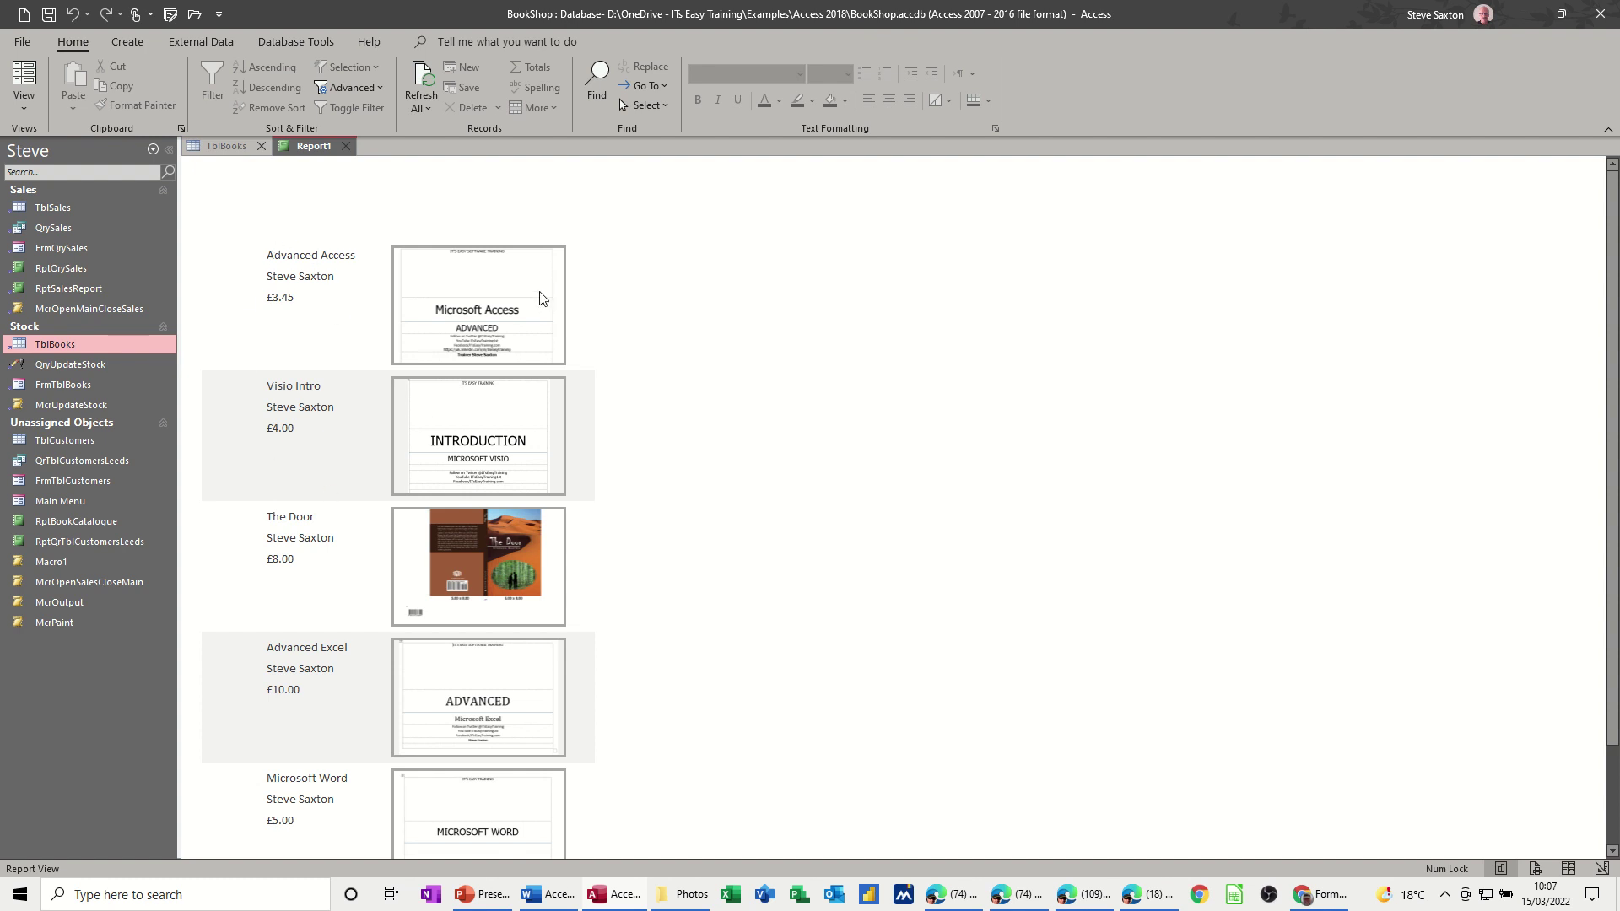
Scroll through the finished report, then switch to the TblBooks datasheet.
scroll(527, 354, "down", 2)
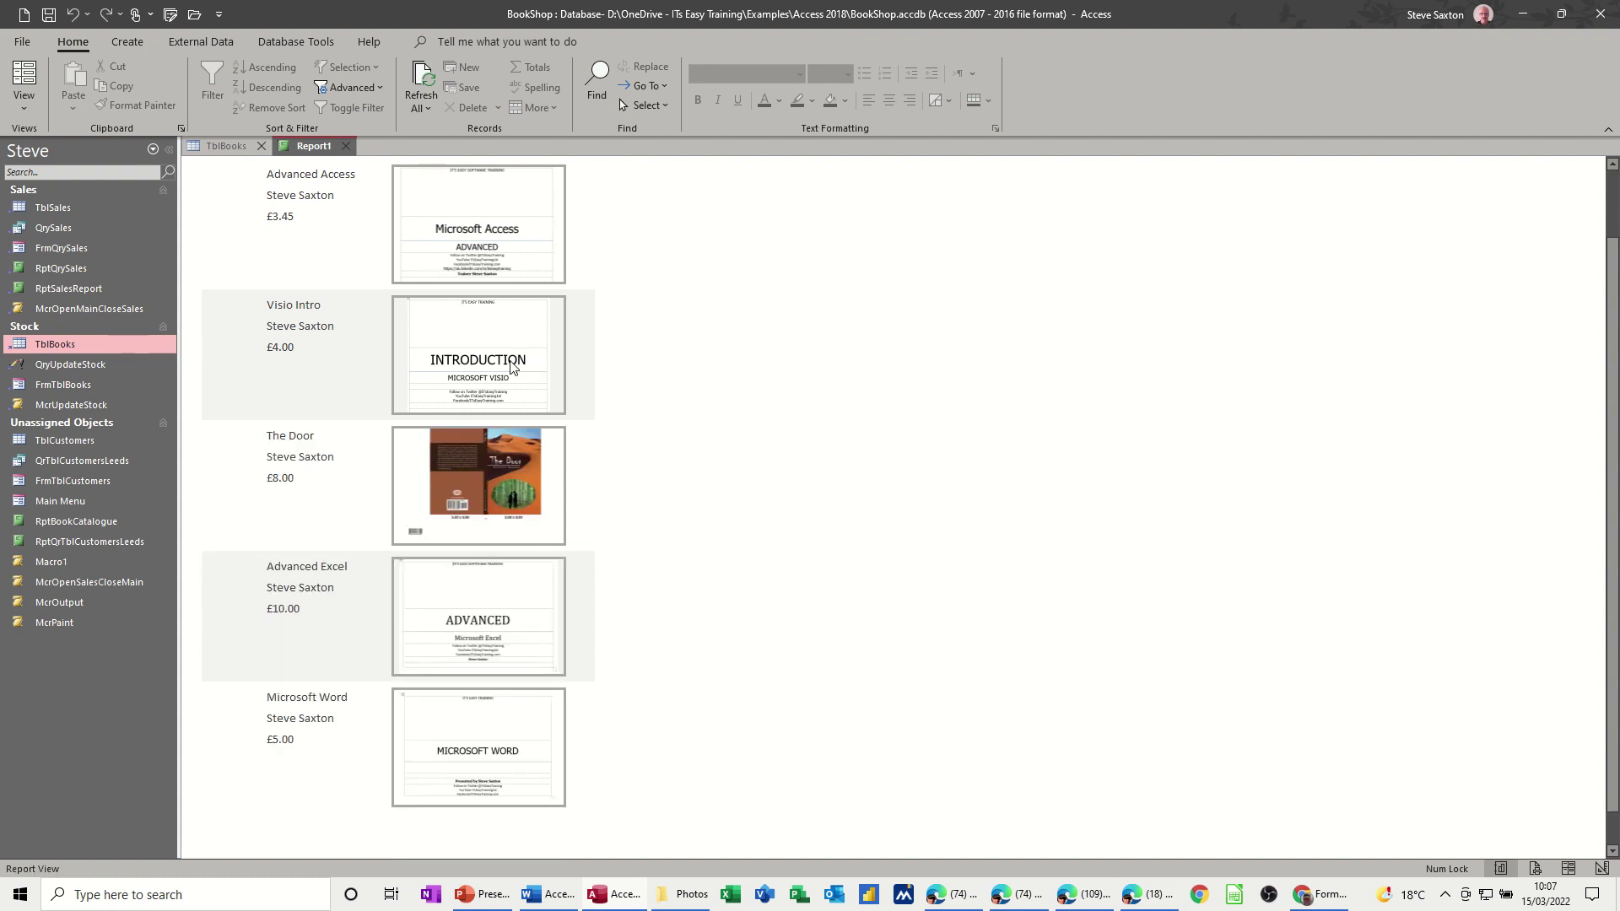
scroll(511, 365, "up", 1)
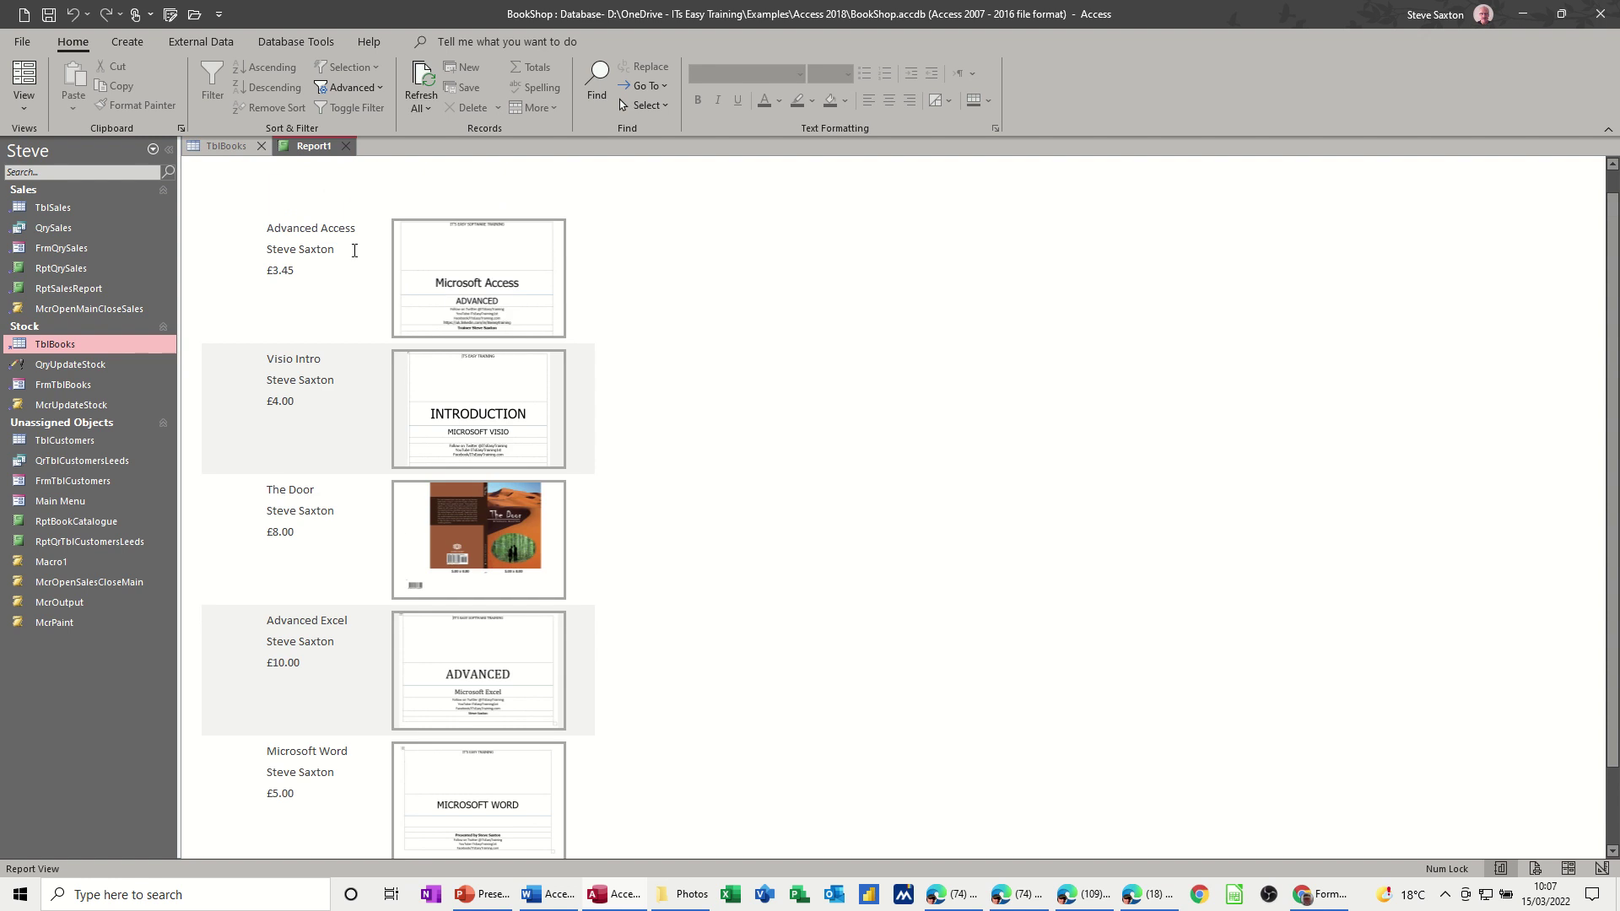
left_click(221, 146)
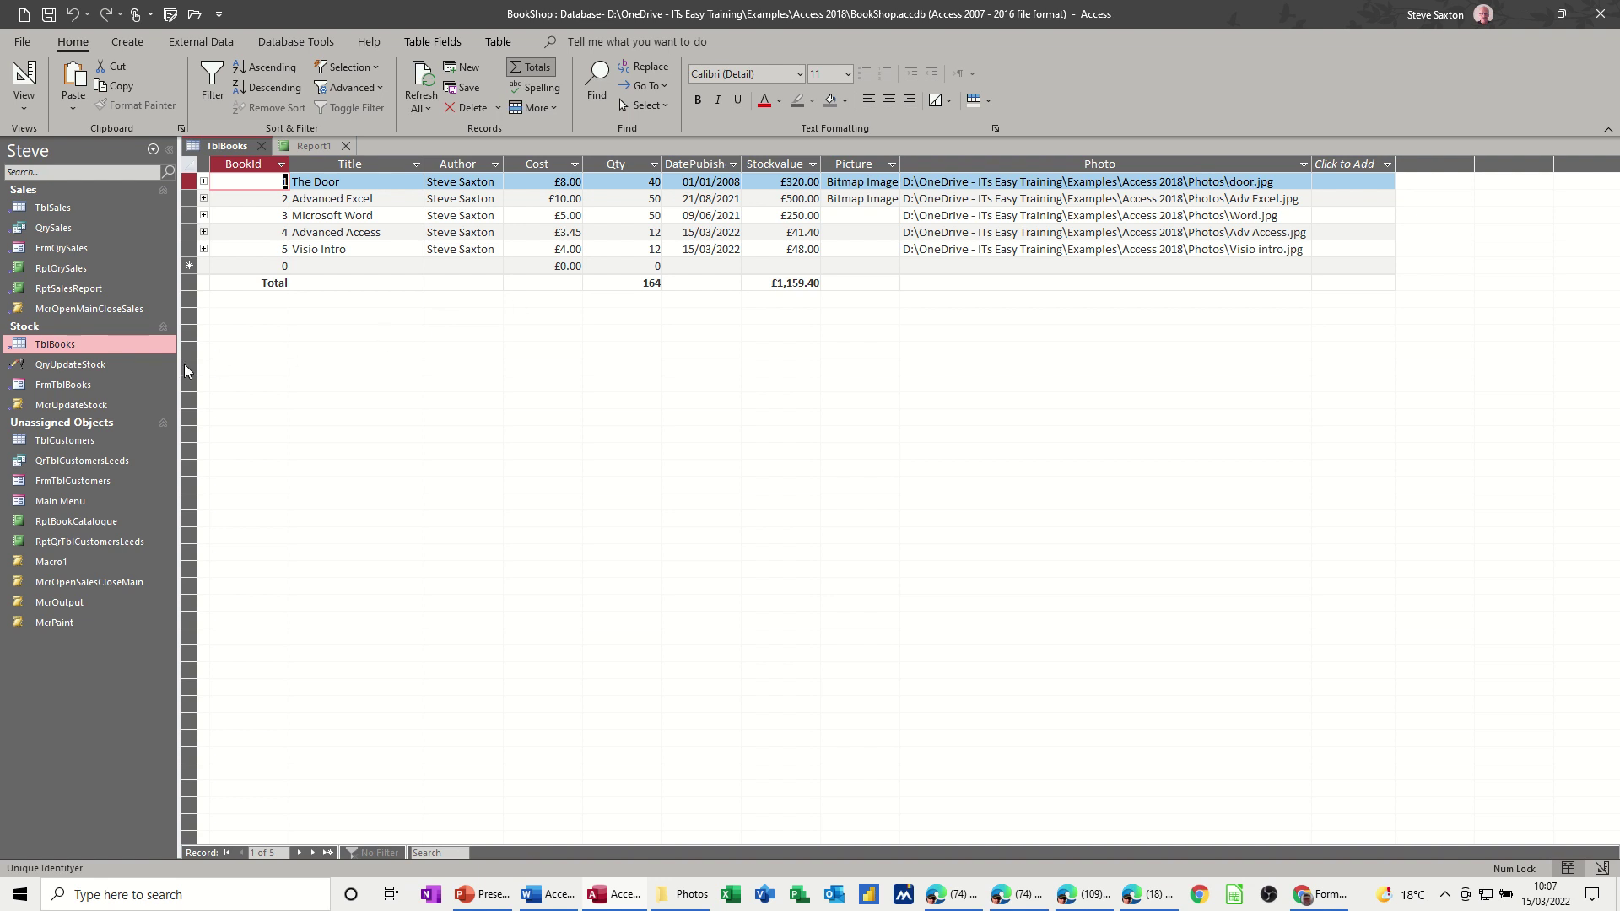
Open FrmTblBooks, step through the five records to a blank one, then switch to Design View.
double_click(64, 385)
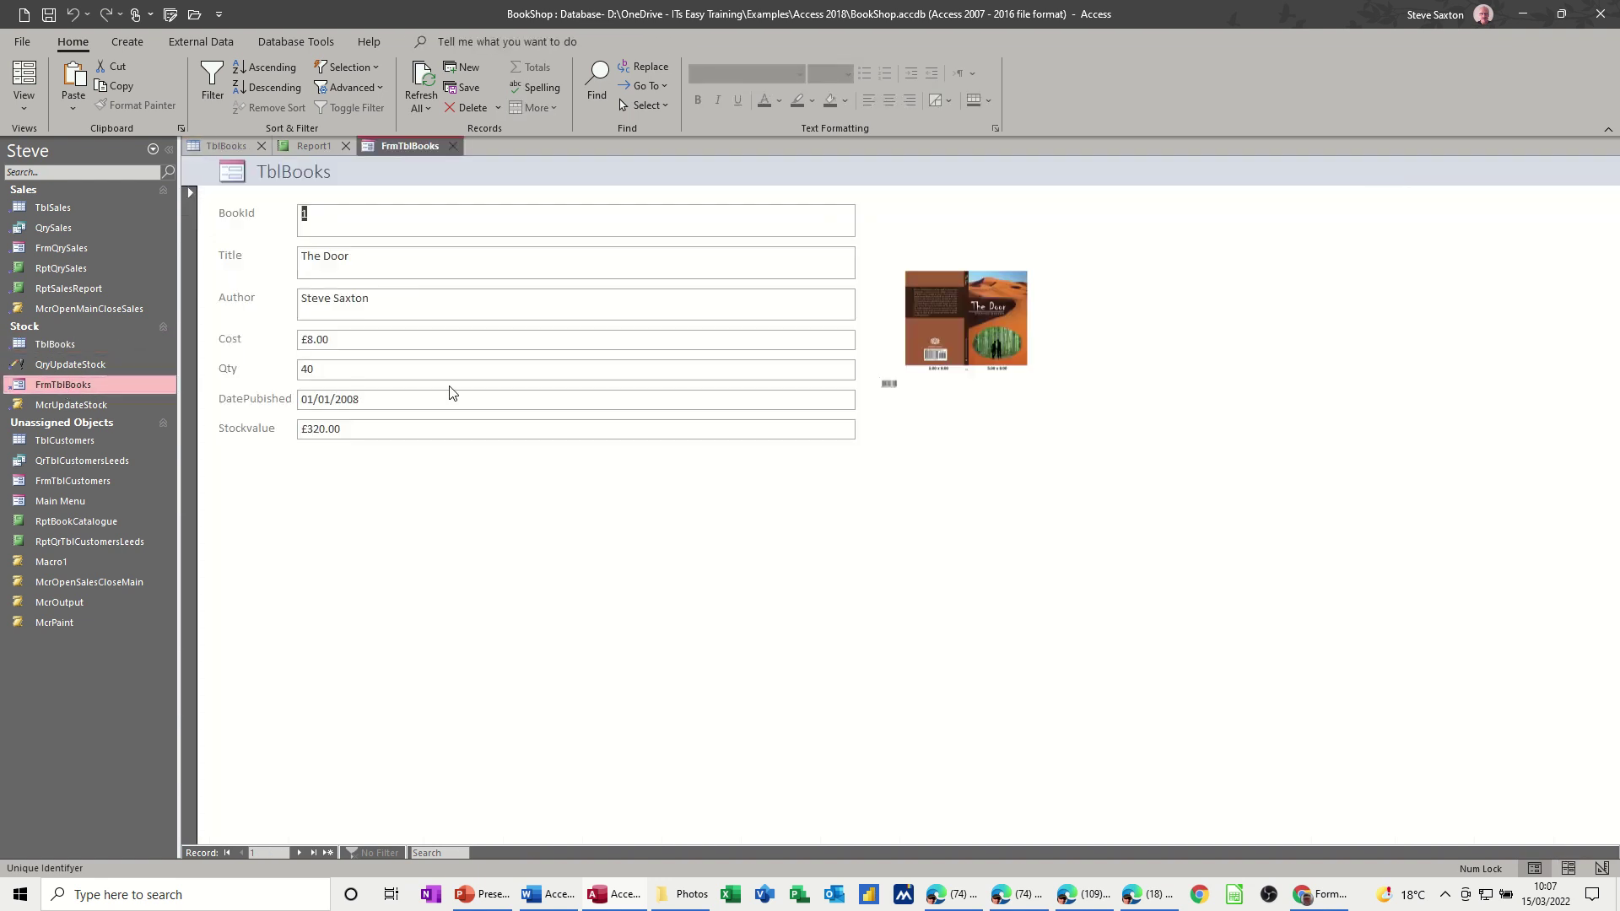
left_click(297, 852)
left_click(297, 852)
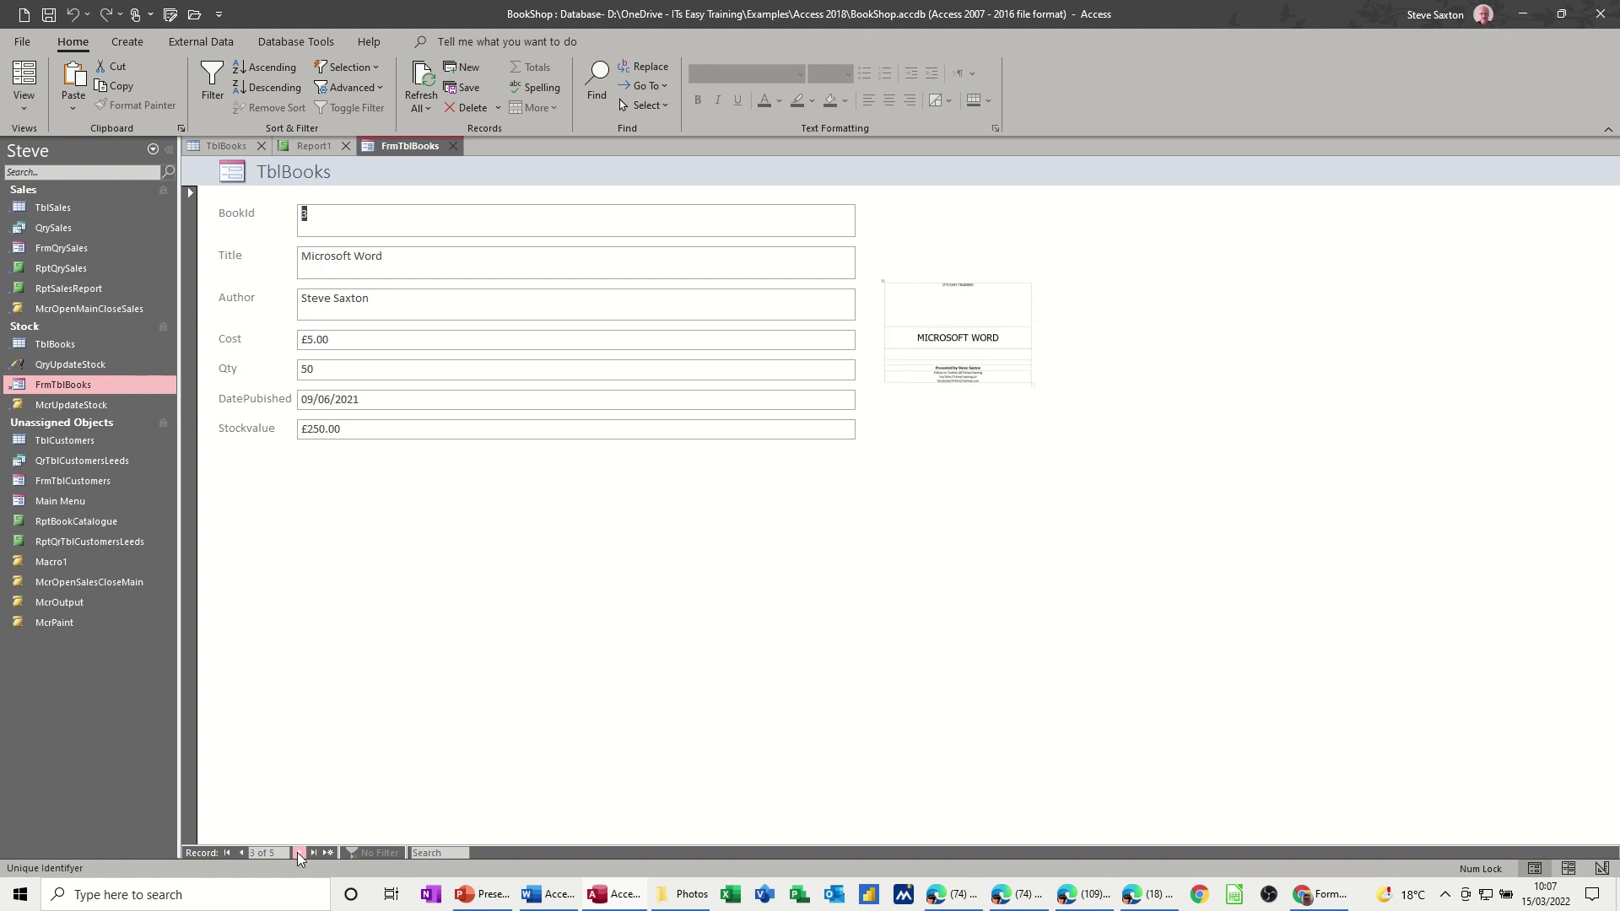
left_click(297, 852)
left_click(297, 852)
left_click(297, 852)
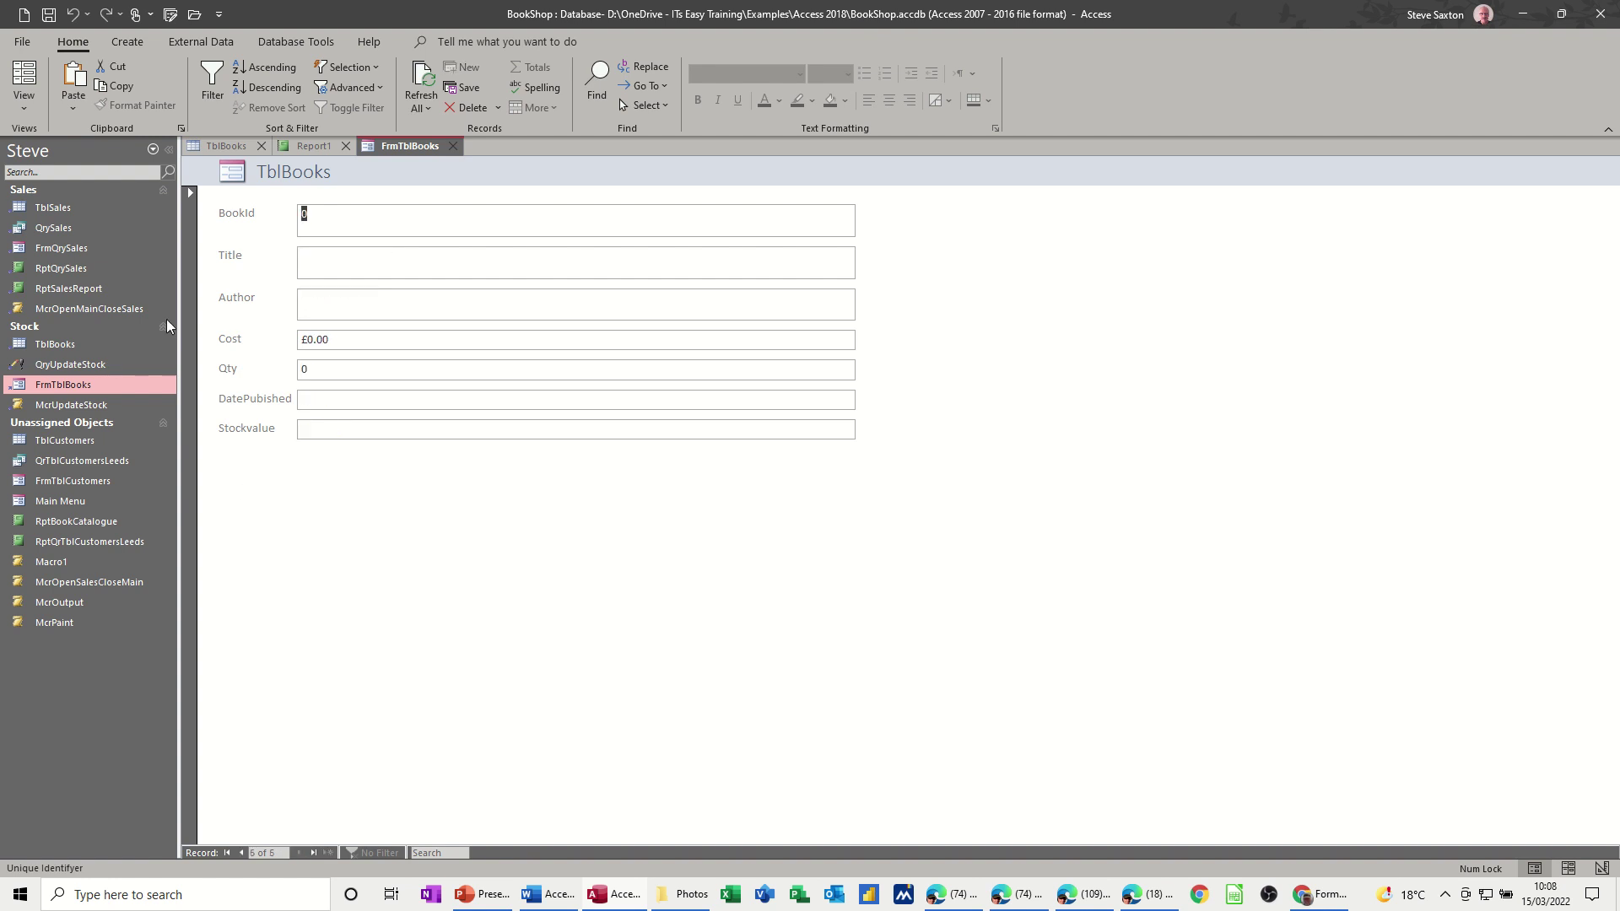
left_click(25, 116)
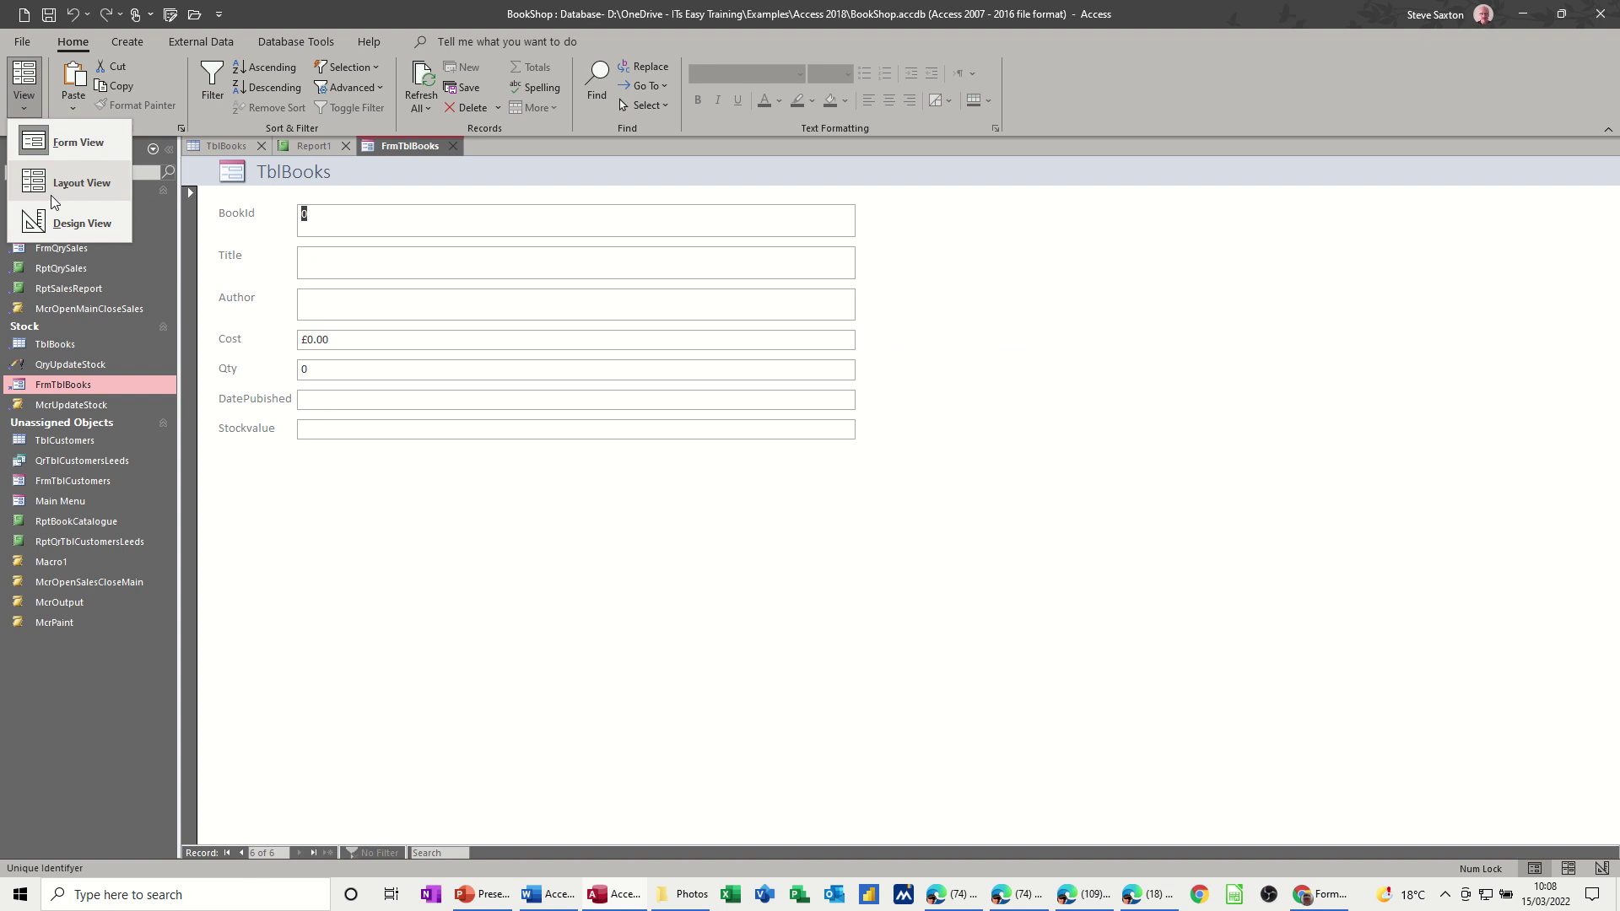
left_click(65, 221)
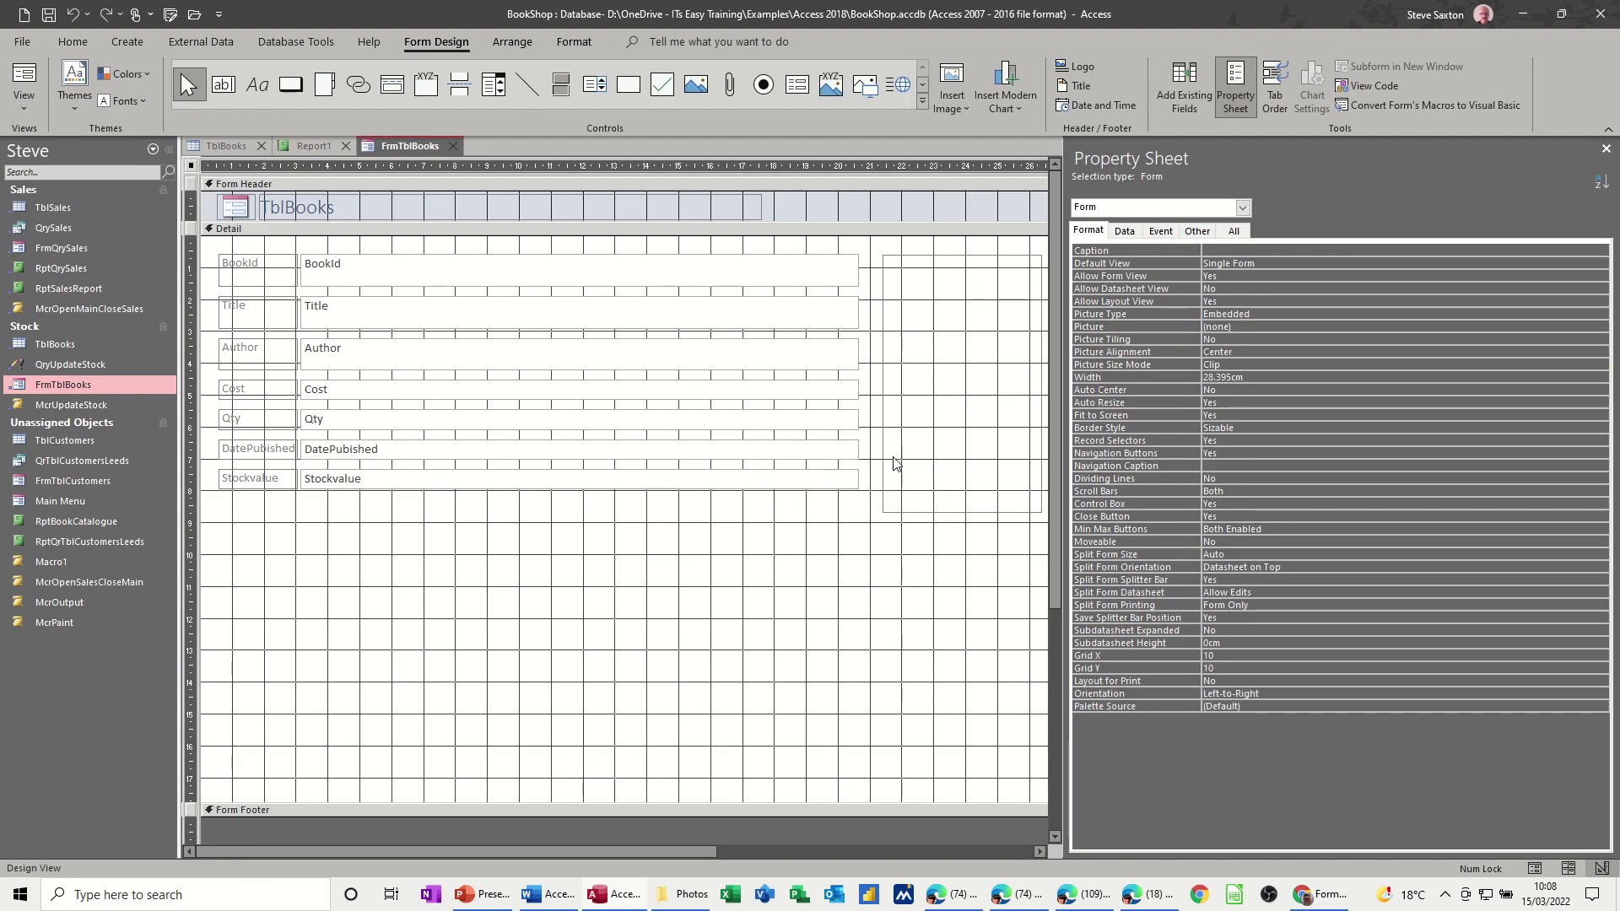
Select the form's cover image and check which field supplies its picture.
left_click(933, 432)
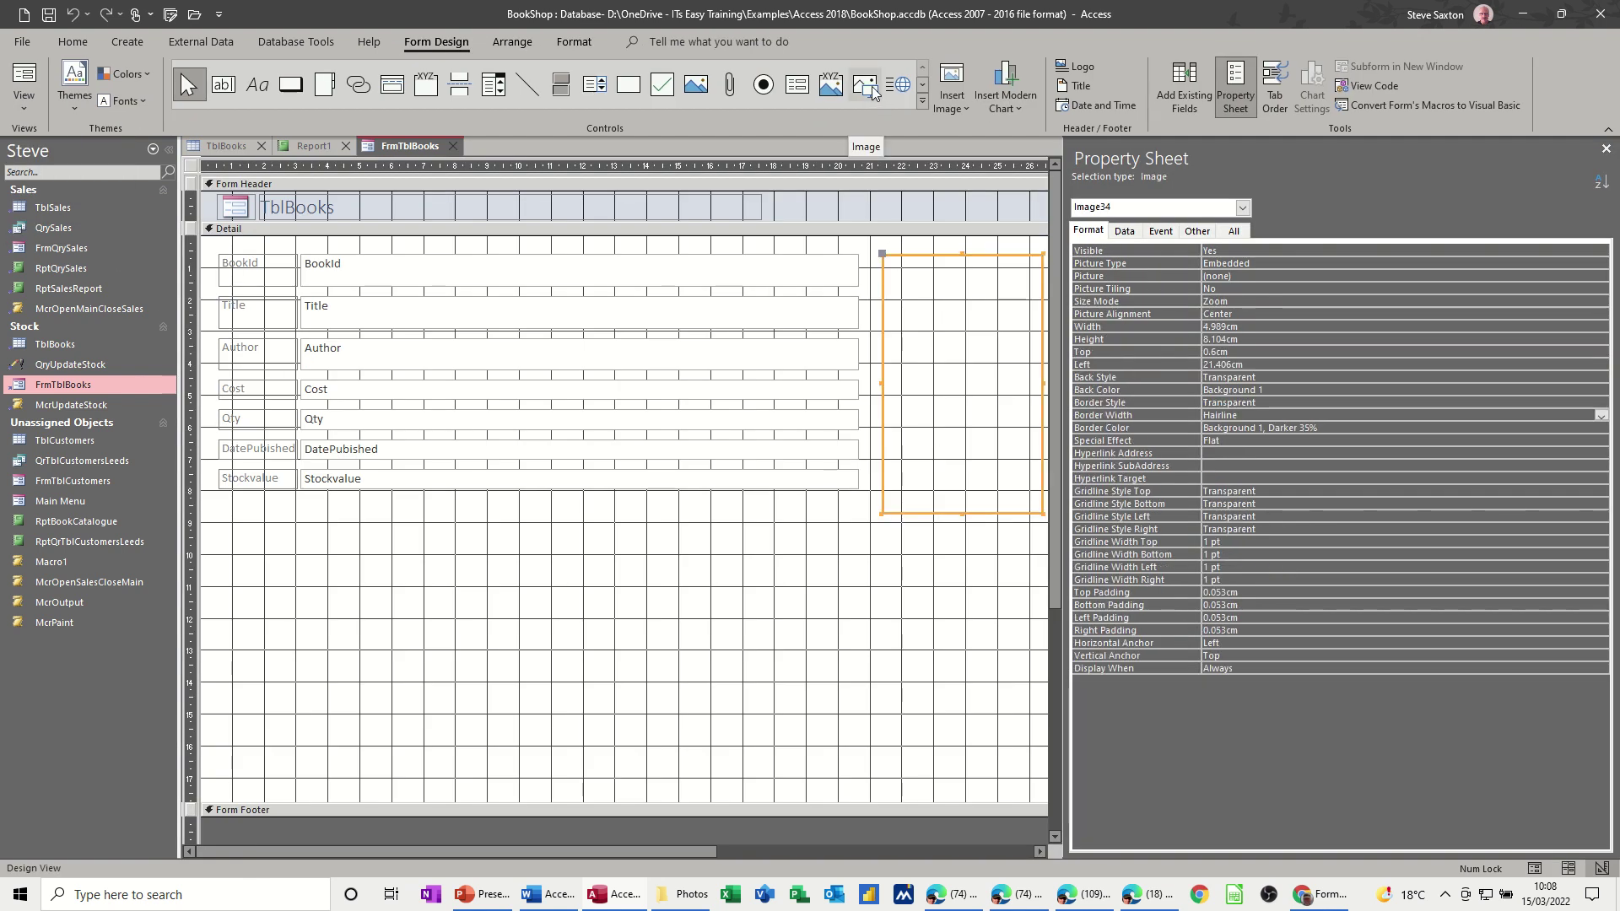
left_click(1124, 231)
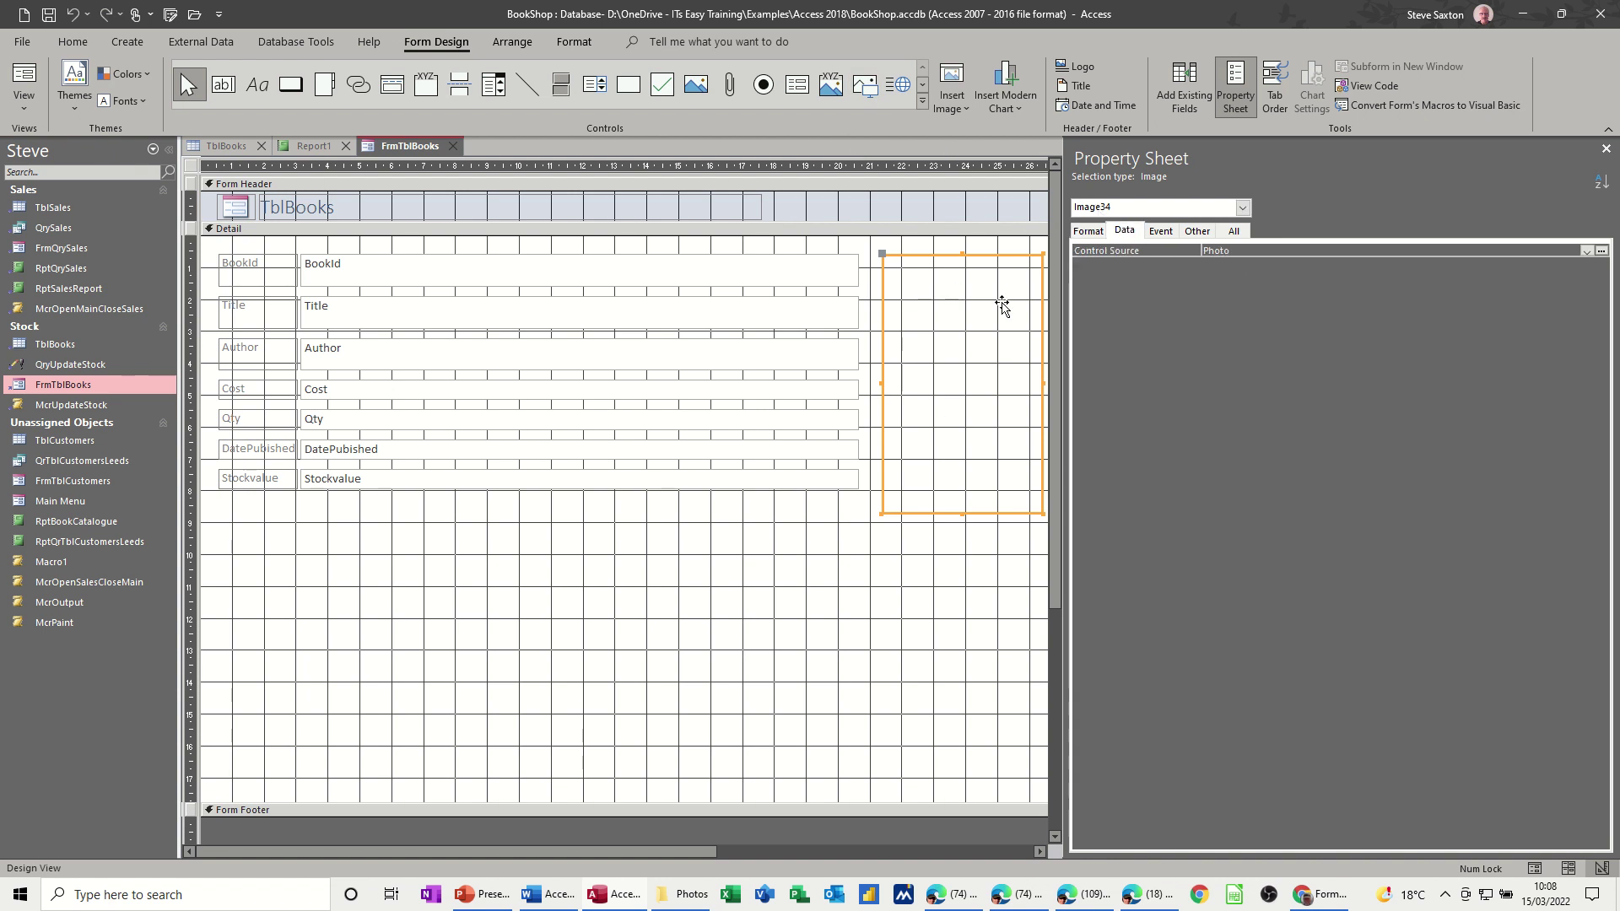
left_click(1184, 89)
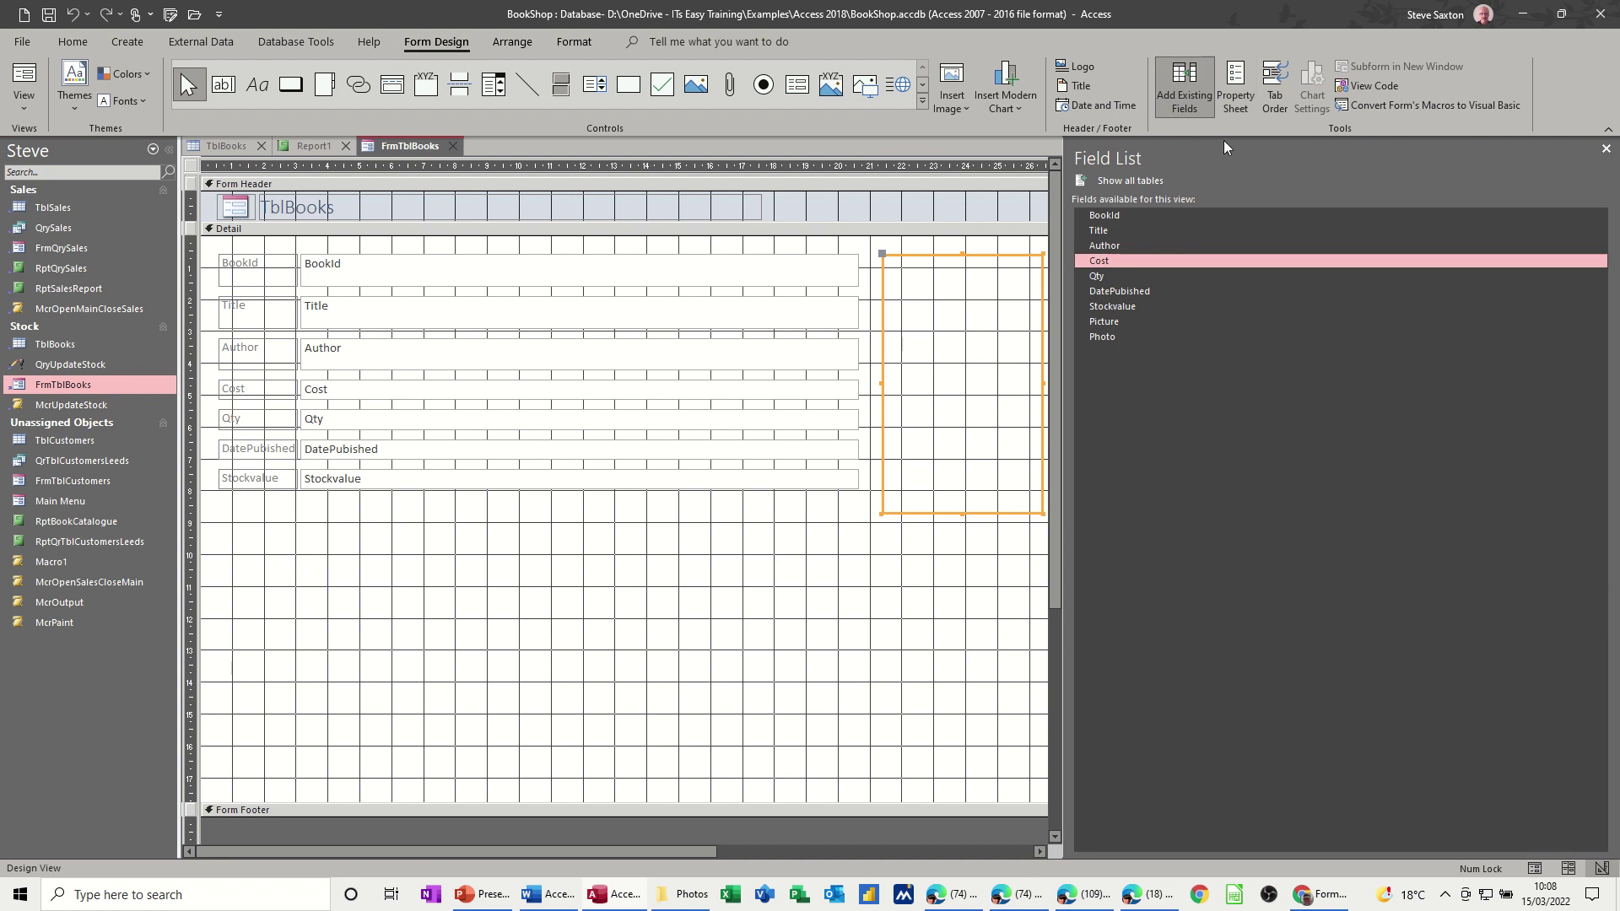
left_click(1236, 91)
left_click(1089, 230)
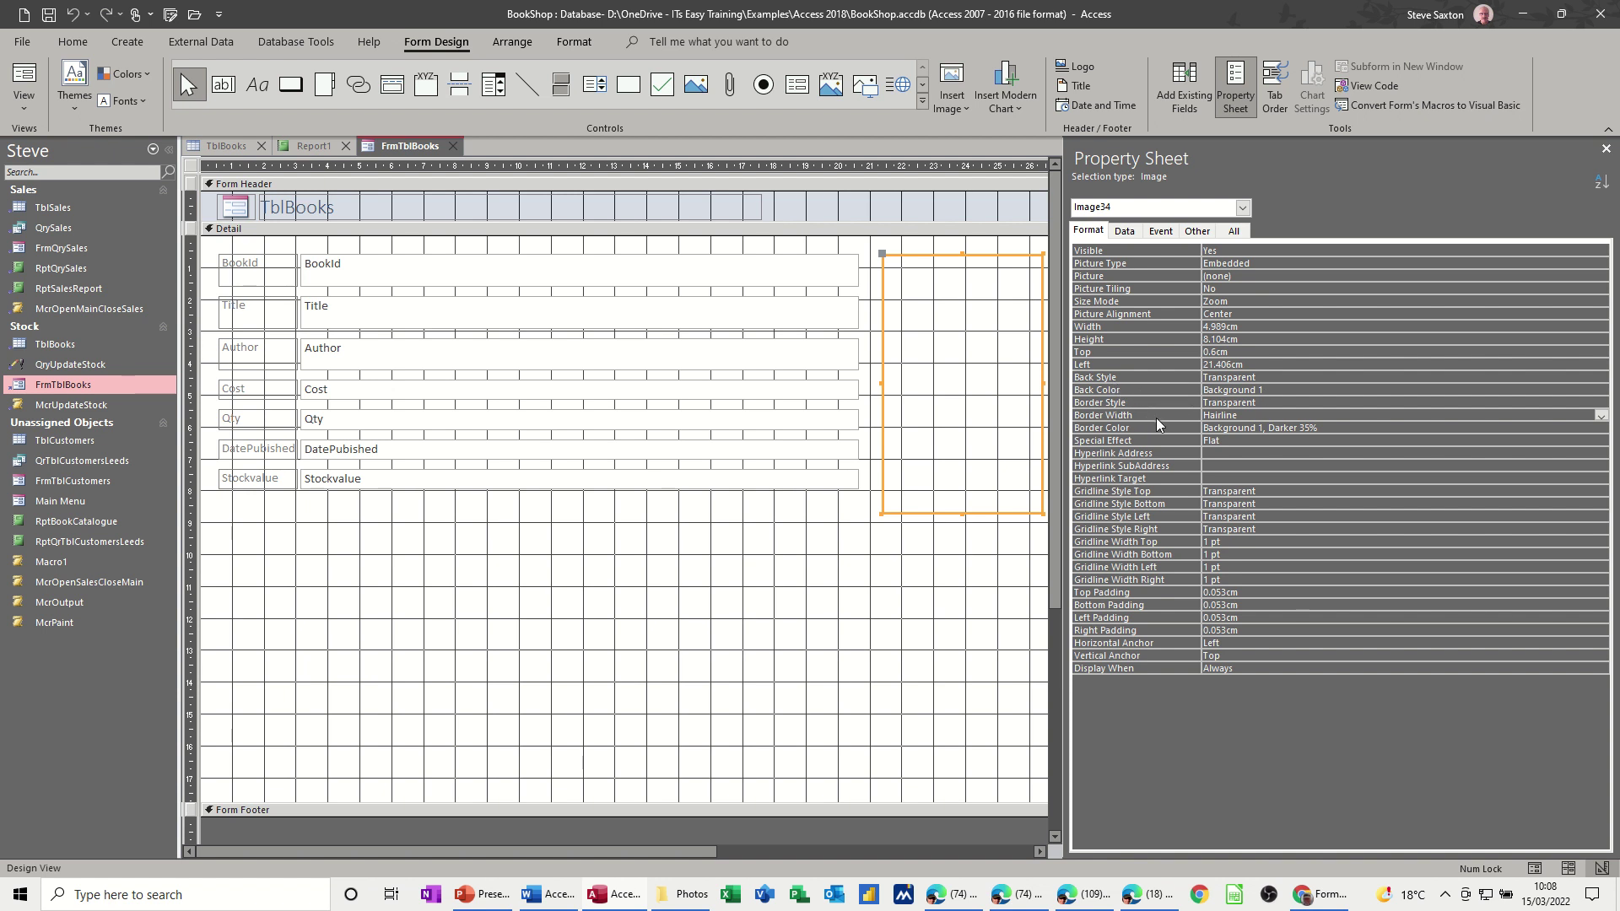
Give the cover image a Solid, 2 pt border and show the form in Form View.
left_click(1273, 403)
left_click(1601, 404)
left_click(1527, 428)
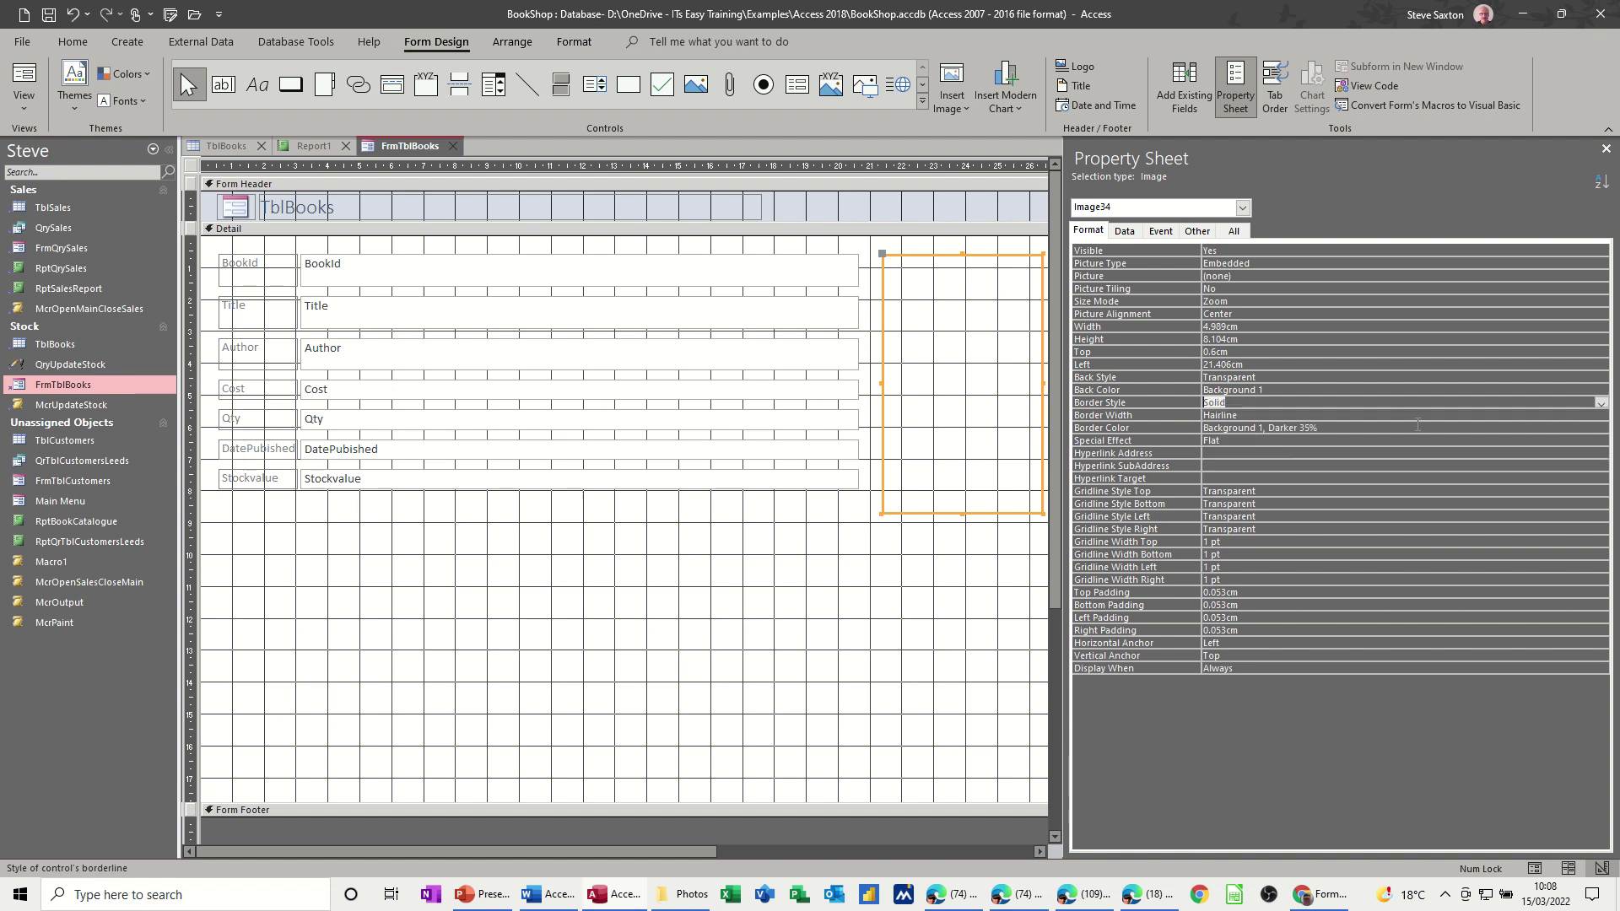
left_click(1363, 414)
left_click(1600, 416)
left_click(1492, 444)
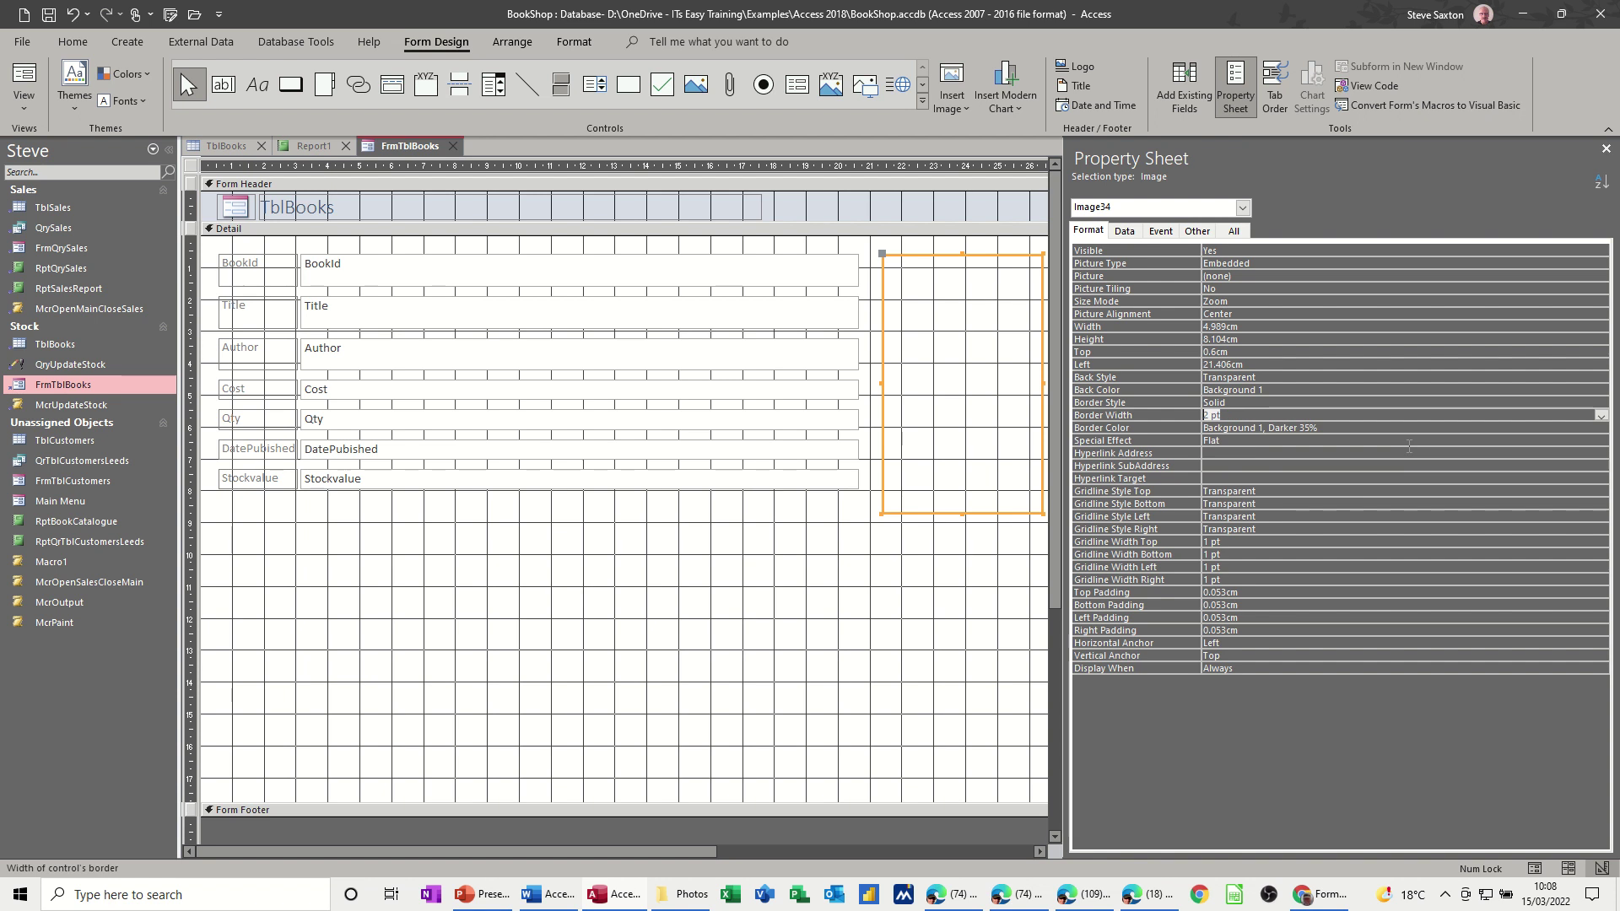
left_click(19, 80)
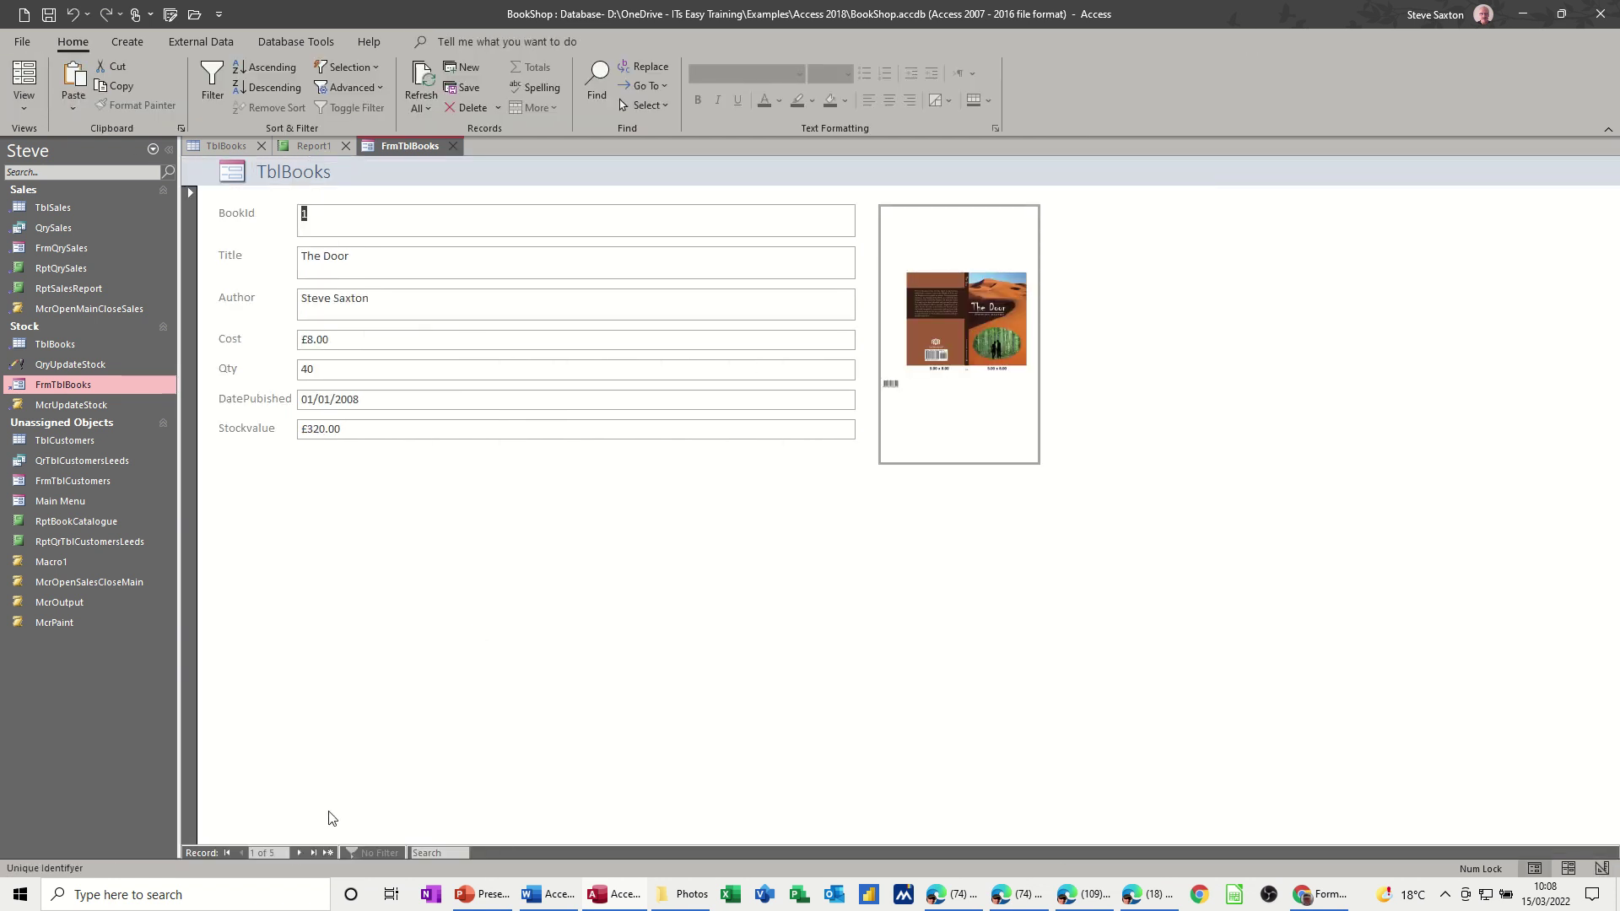
Step through the book records to the last one, checking each framed cover.
left_click(299, 853)
left_click(299, 853)
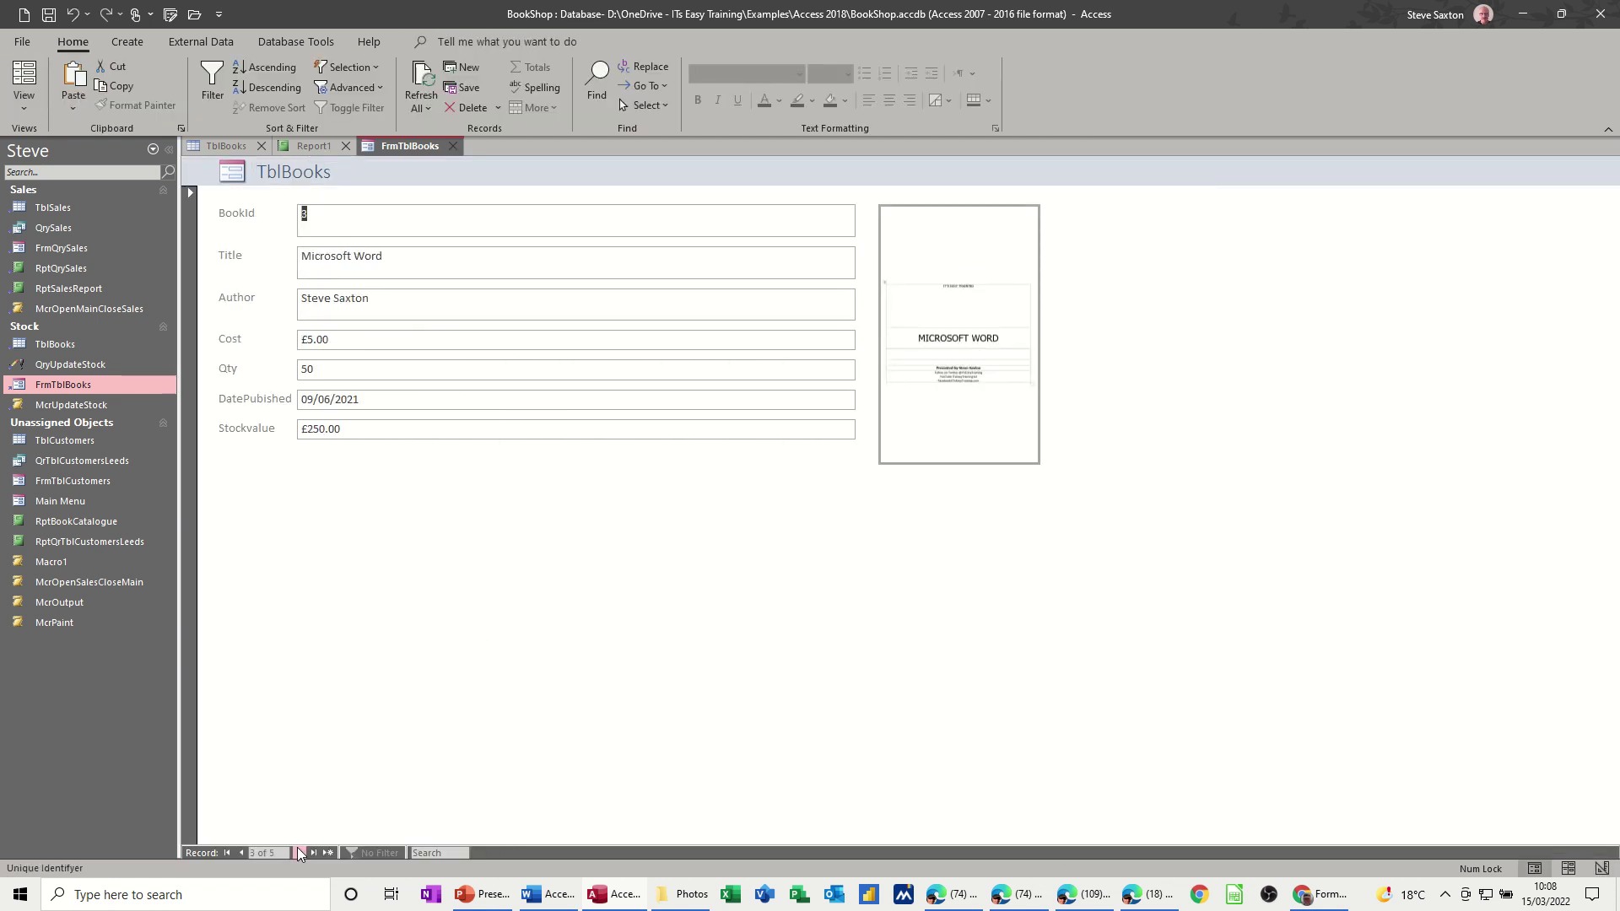
left_click(298, 853)
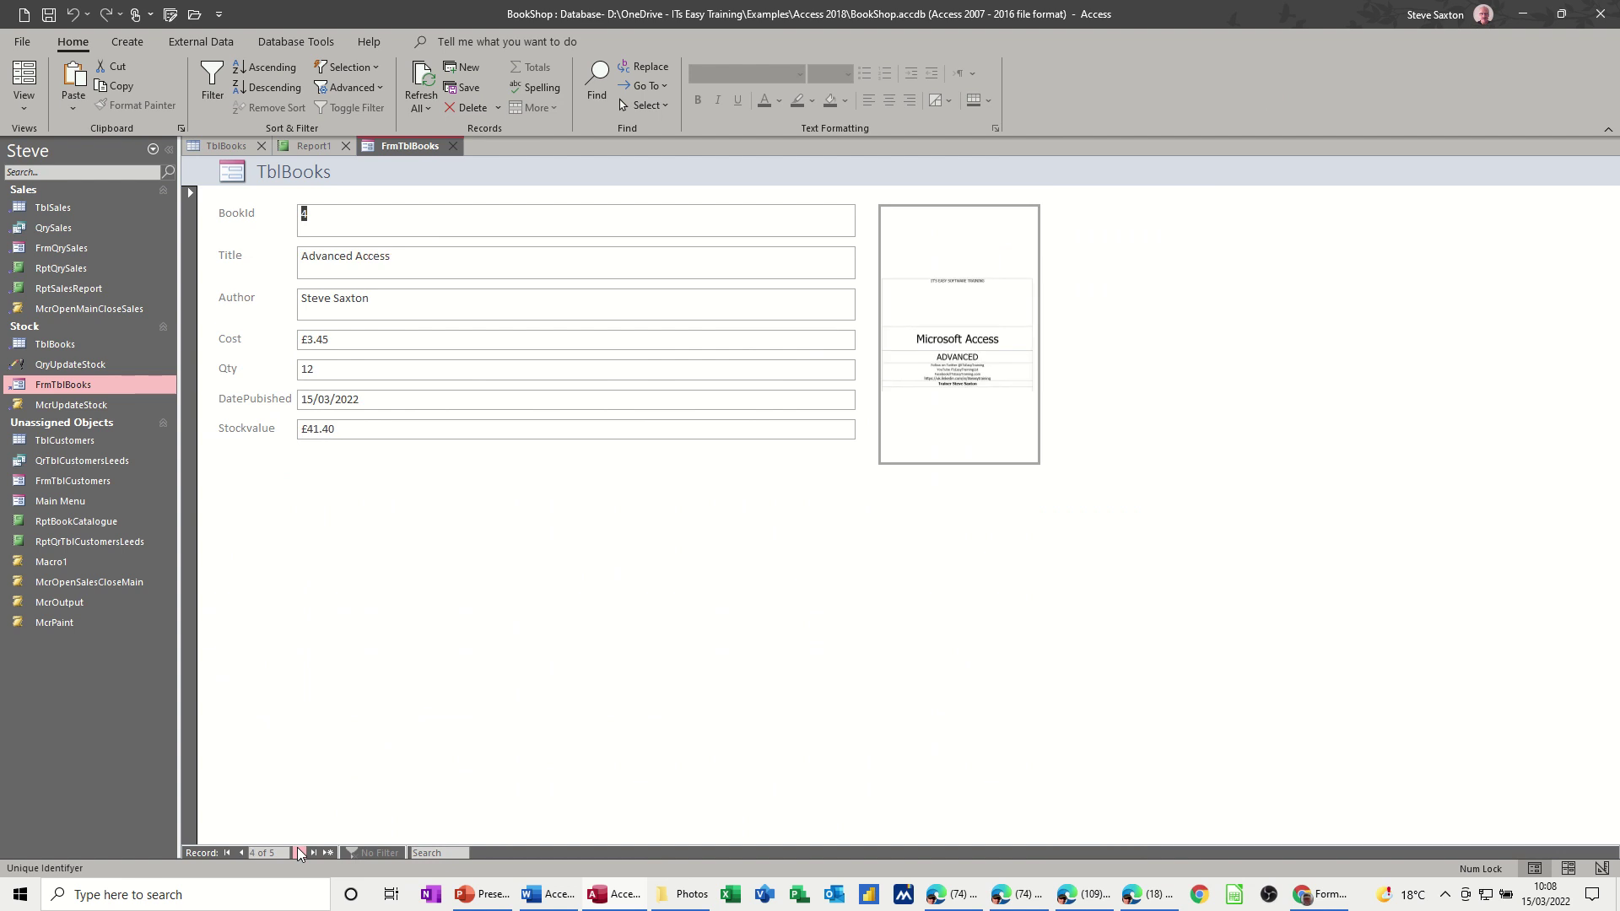
left_click(299, 853)
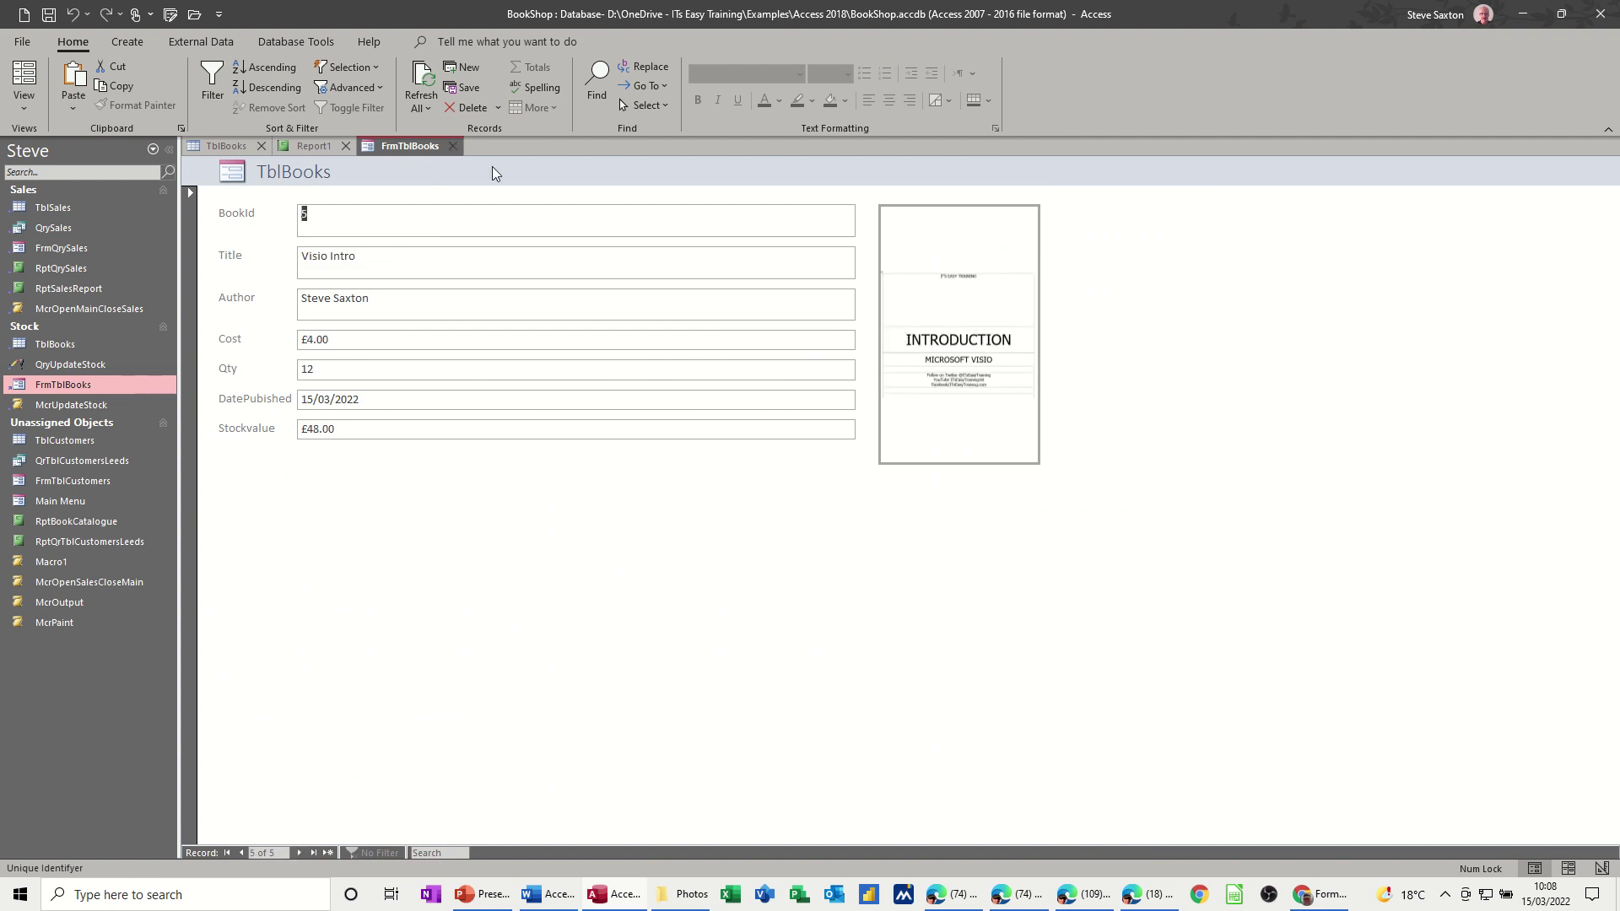
Close FrmTblBooks, saving its design changes, and return to Report1.
left_click(454, 145)
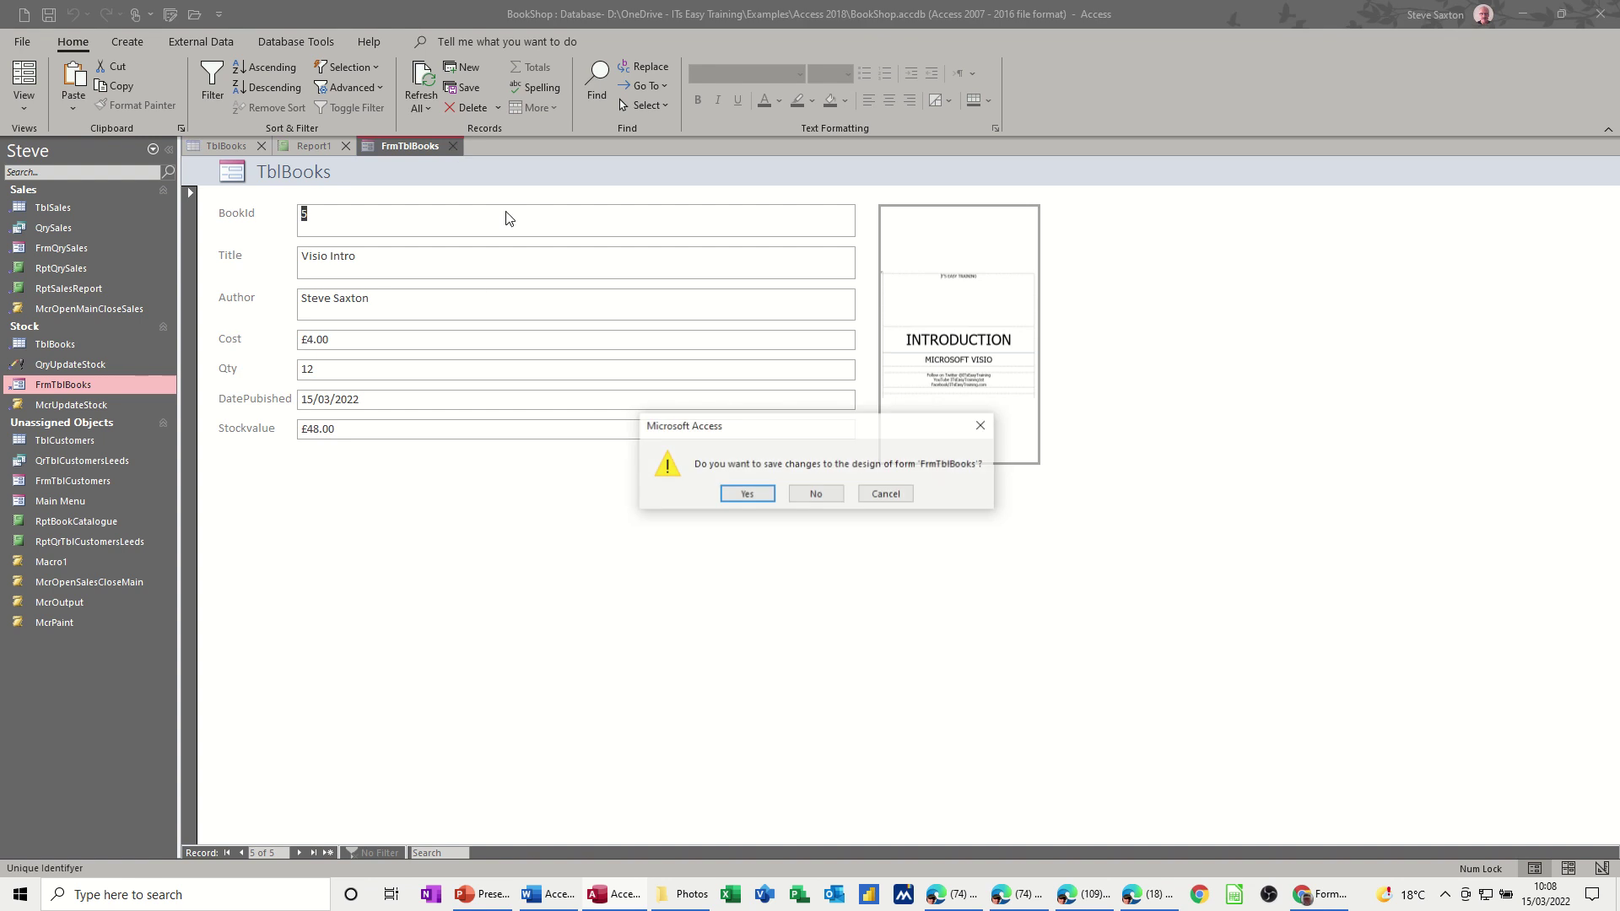
left_click(747, 495)
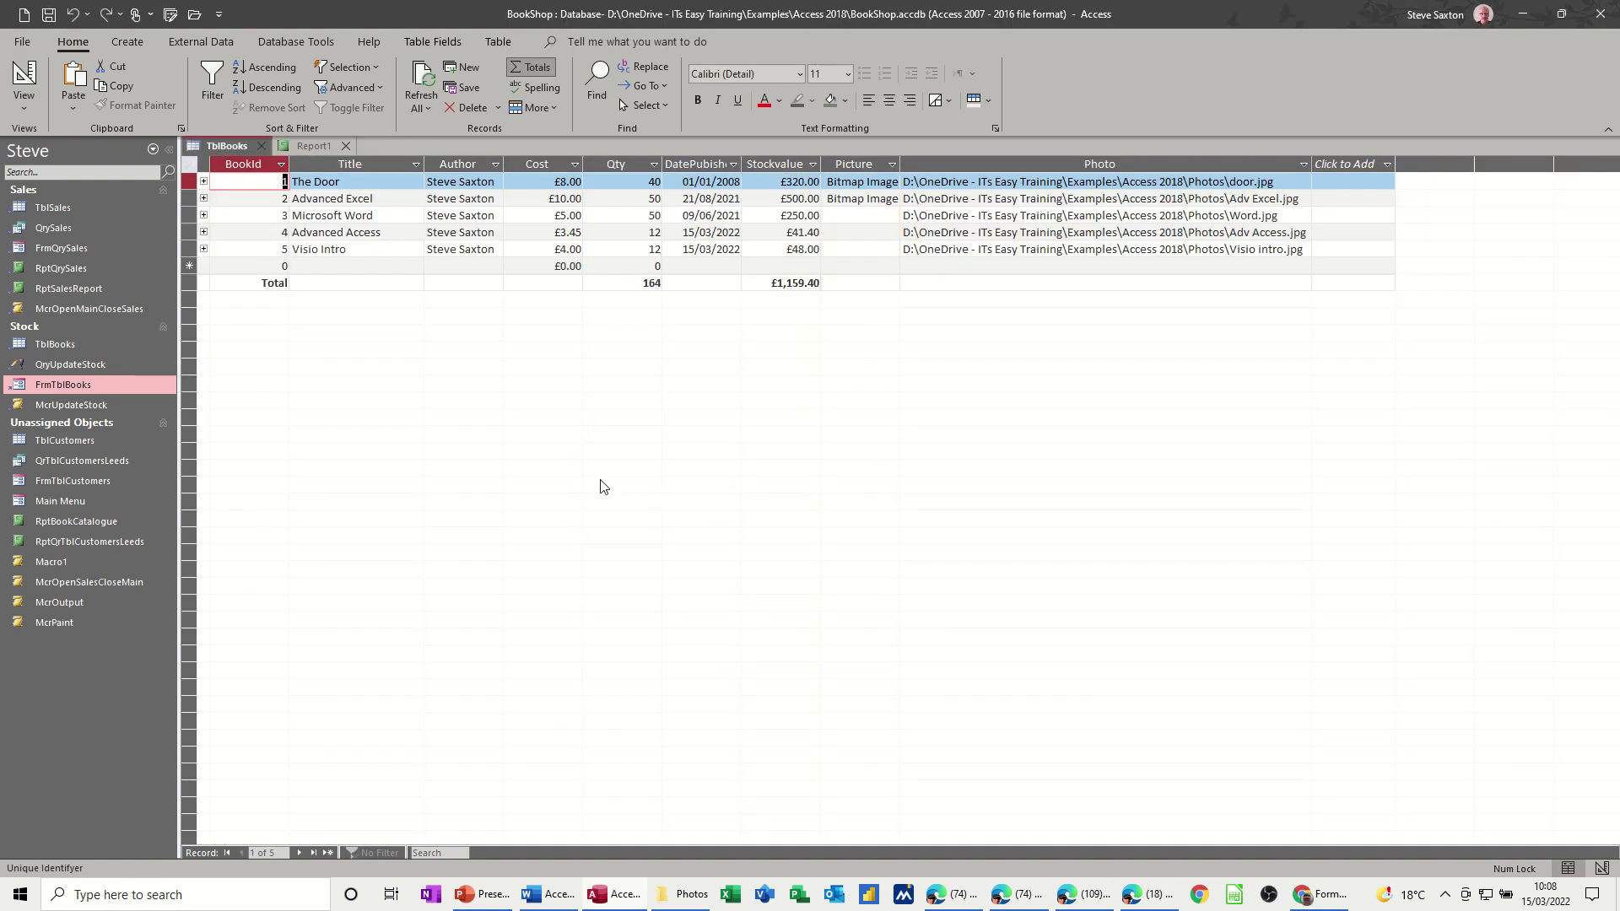
left_click(313, 146)
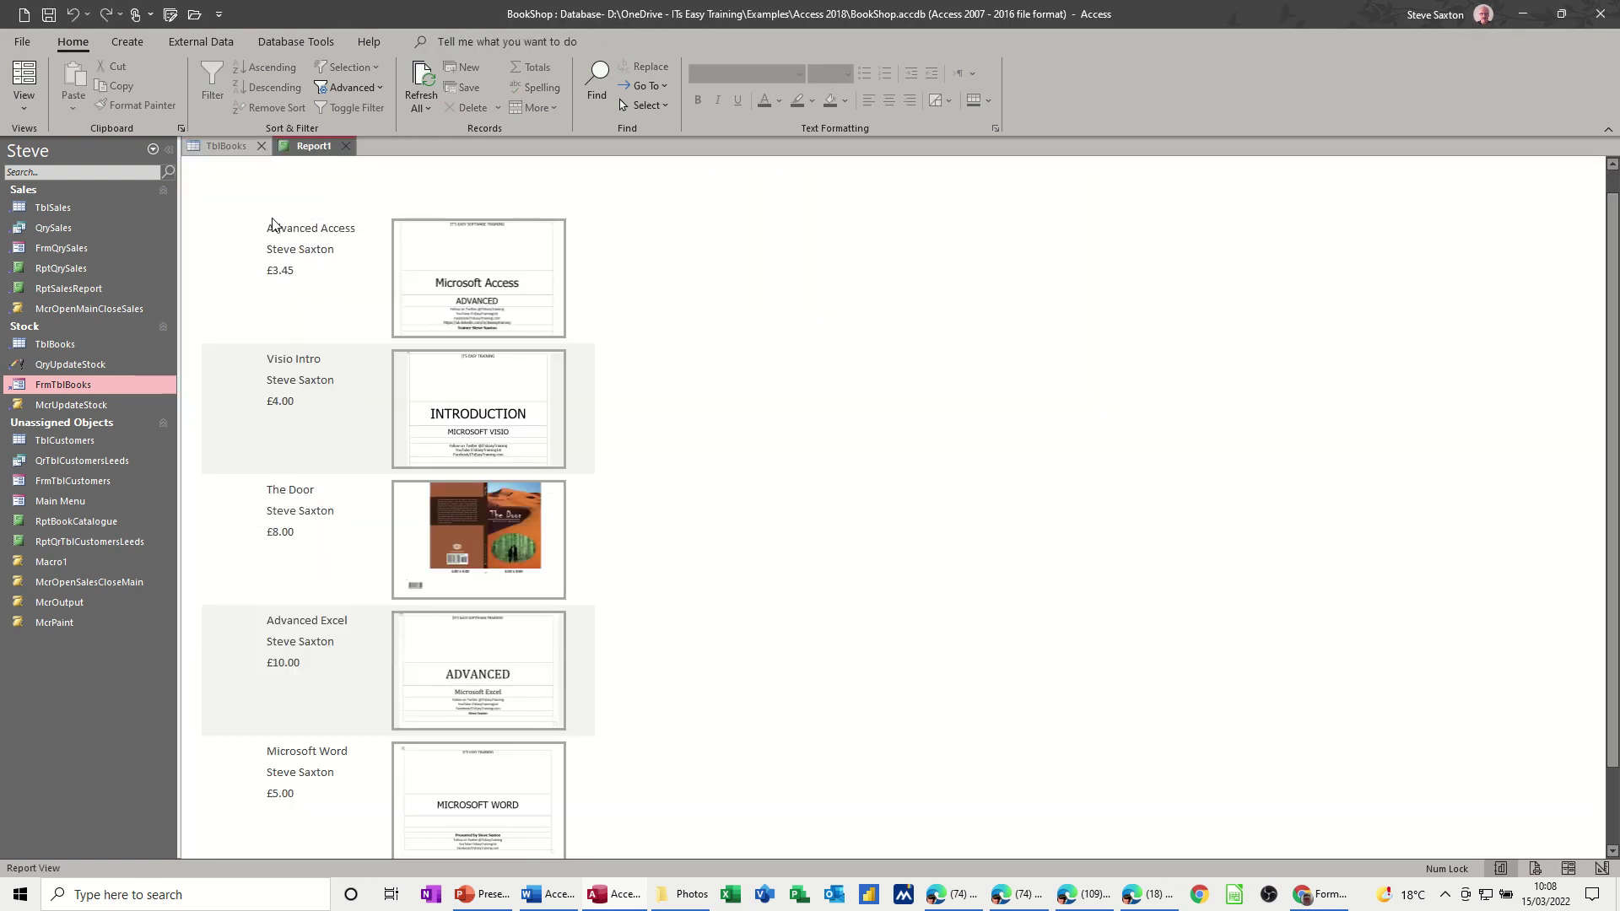